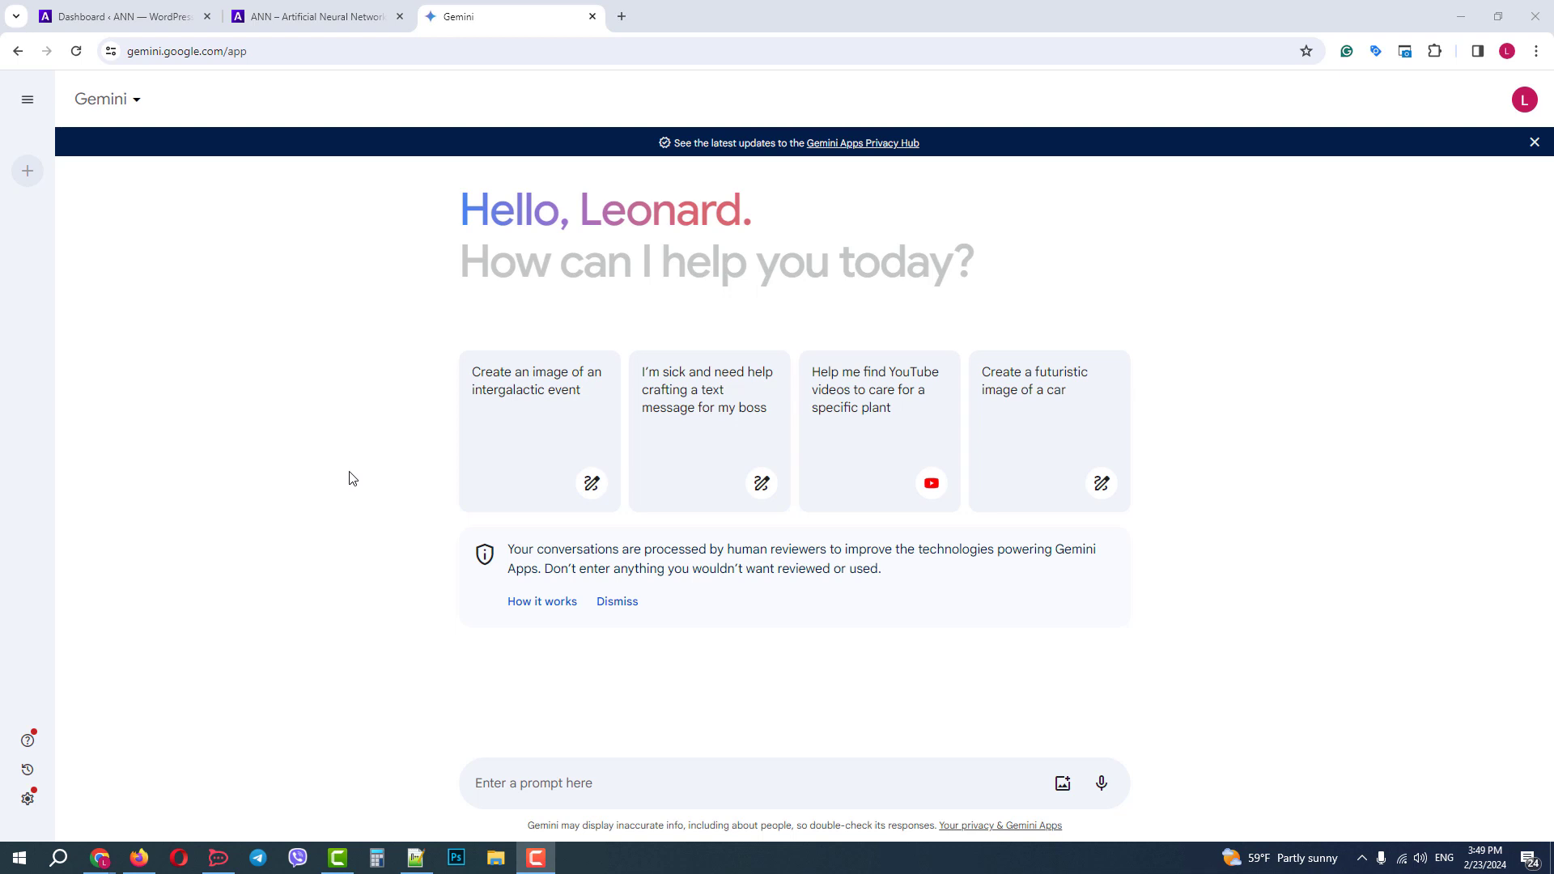
- Ask Gemini 'hi how are you?' and then 'who are you?'
{"action": "left_click", "coordinate": [531, 771]}
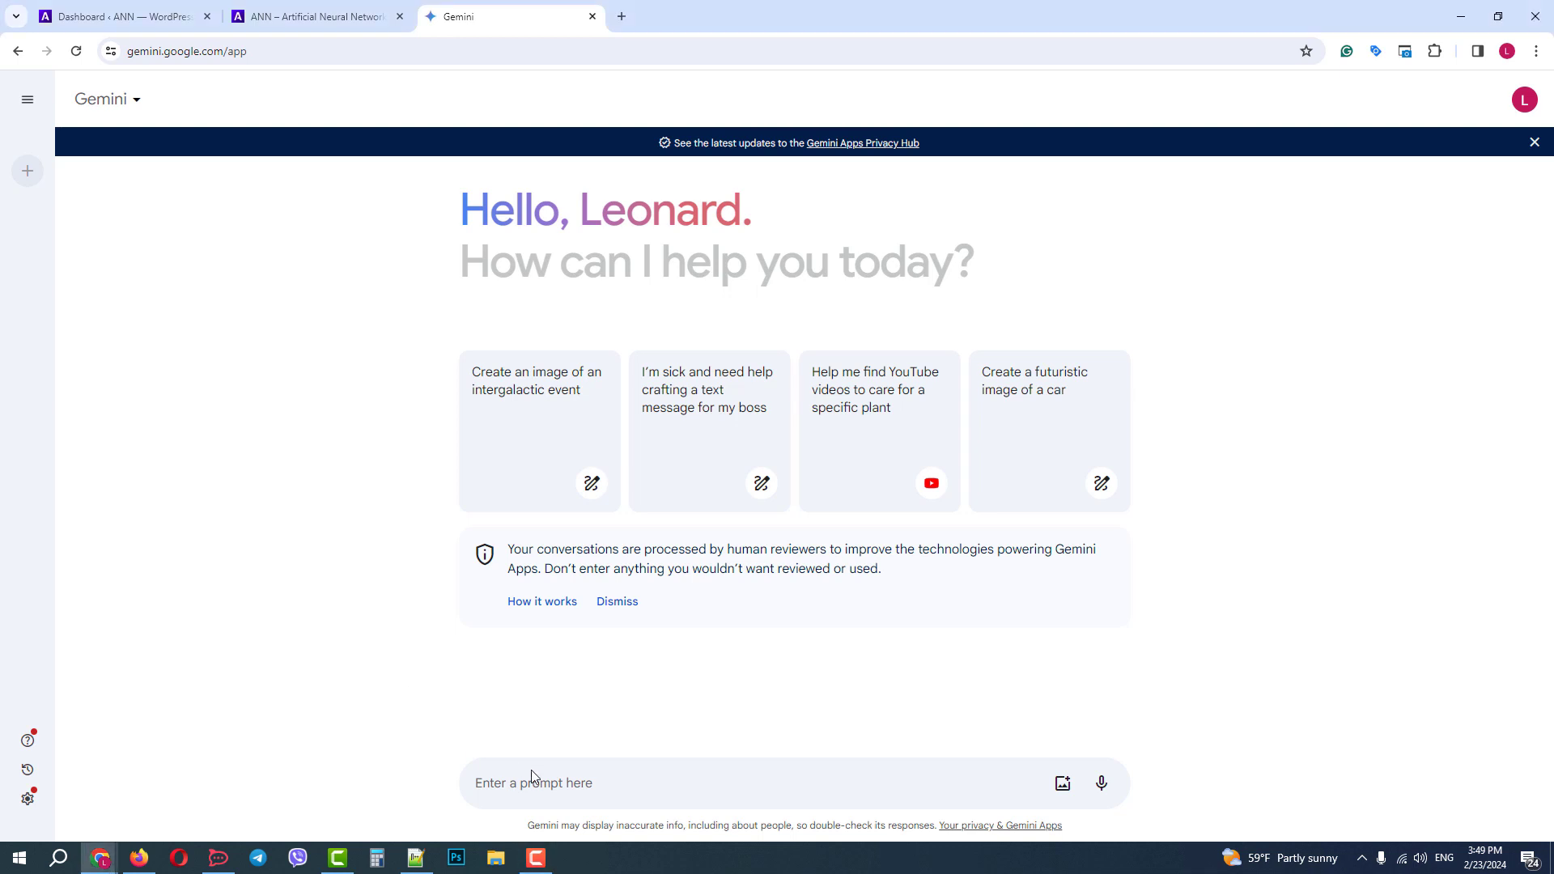
{"action": "type", "text": "hi"}
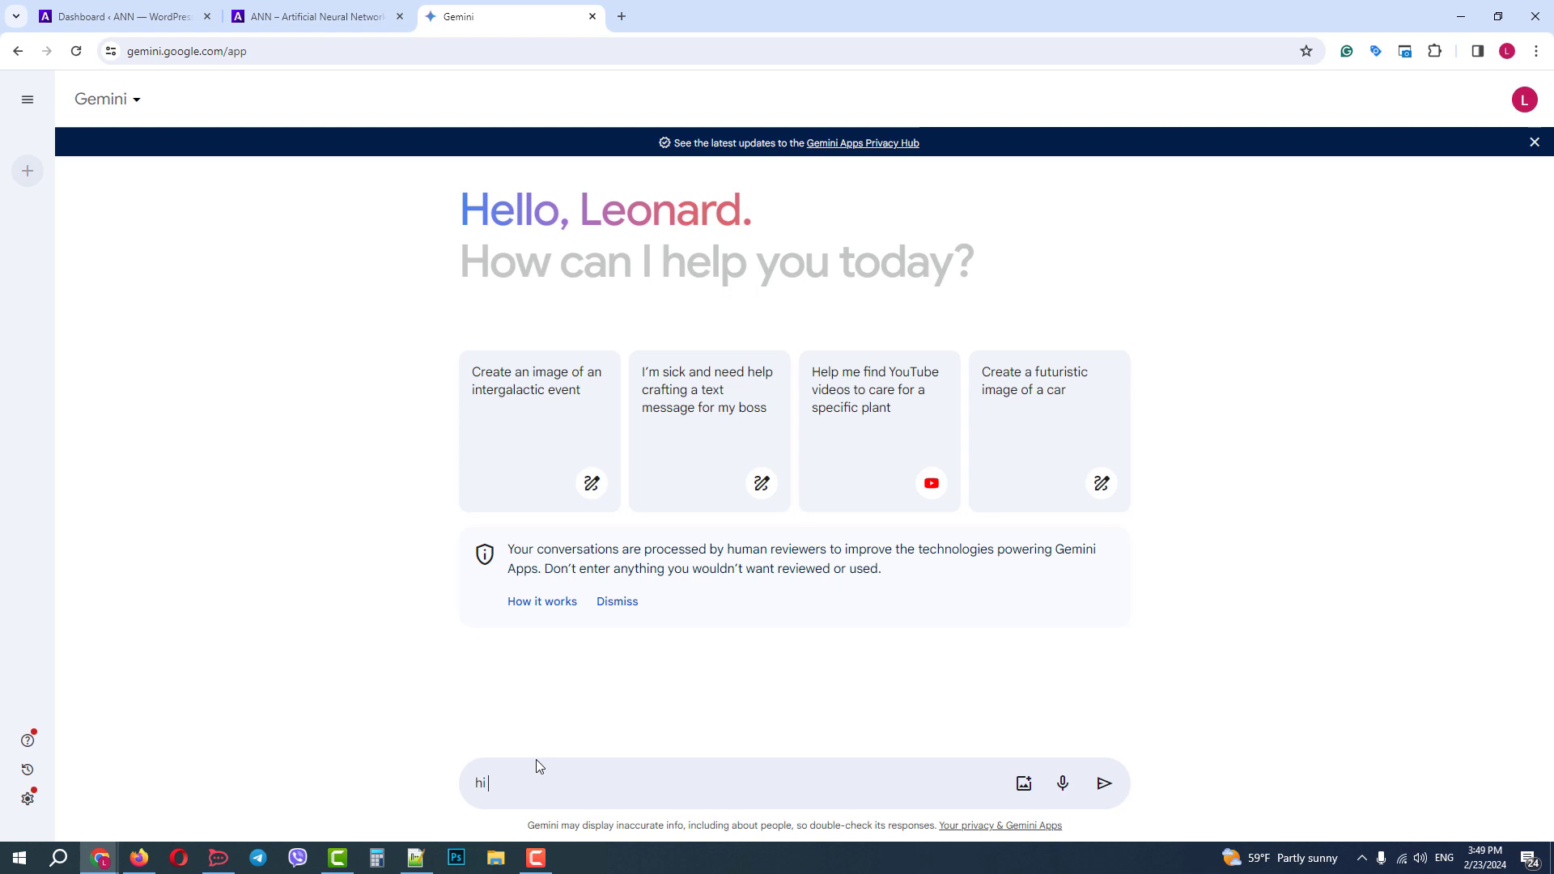
{"action": "type", "text": " how are you?"}
{"action": "key", "text": "Return"}
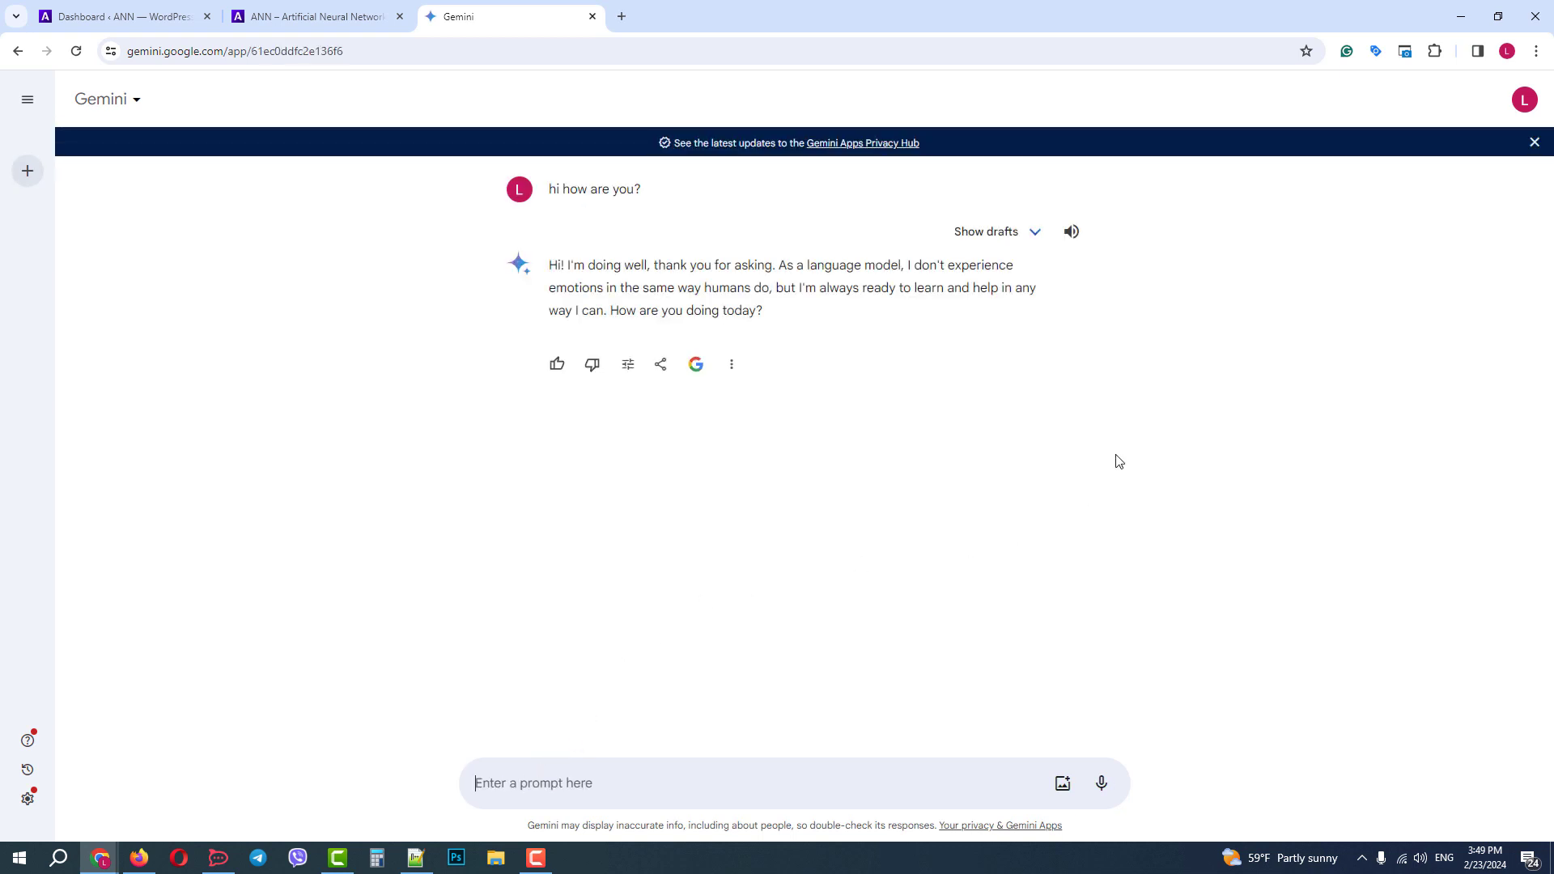
{"action": "type", "text": "who"}
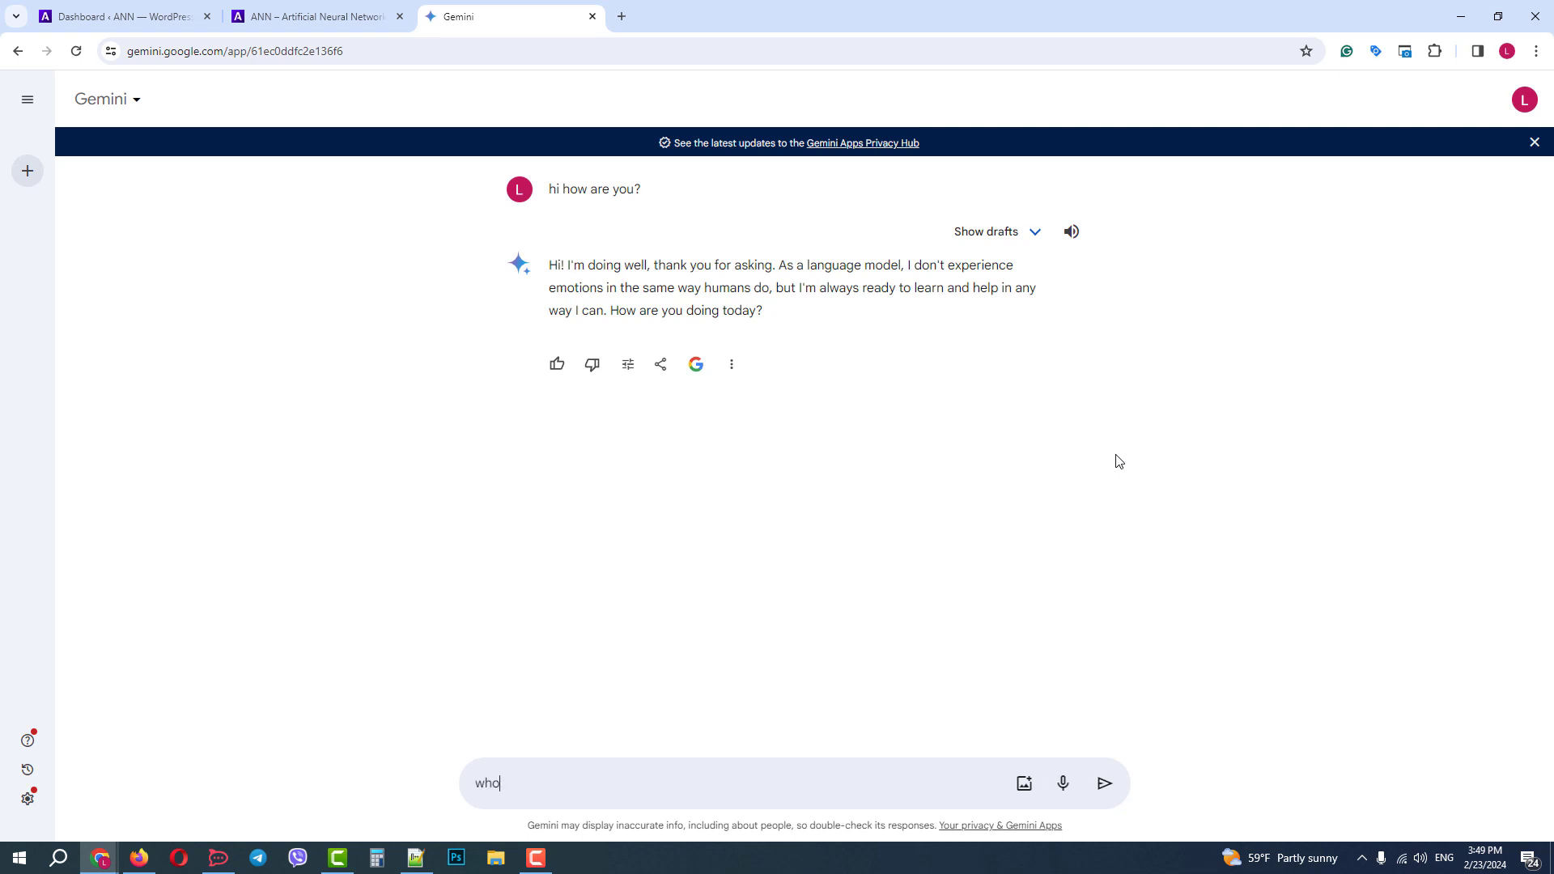
{"action": "type", "text": " are you?"}
{"action": "key", "text": "Return"}
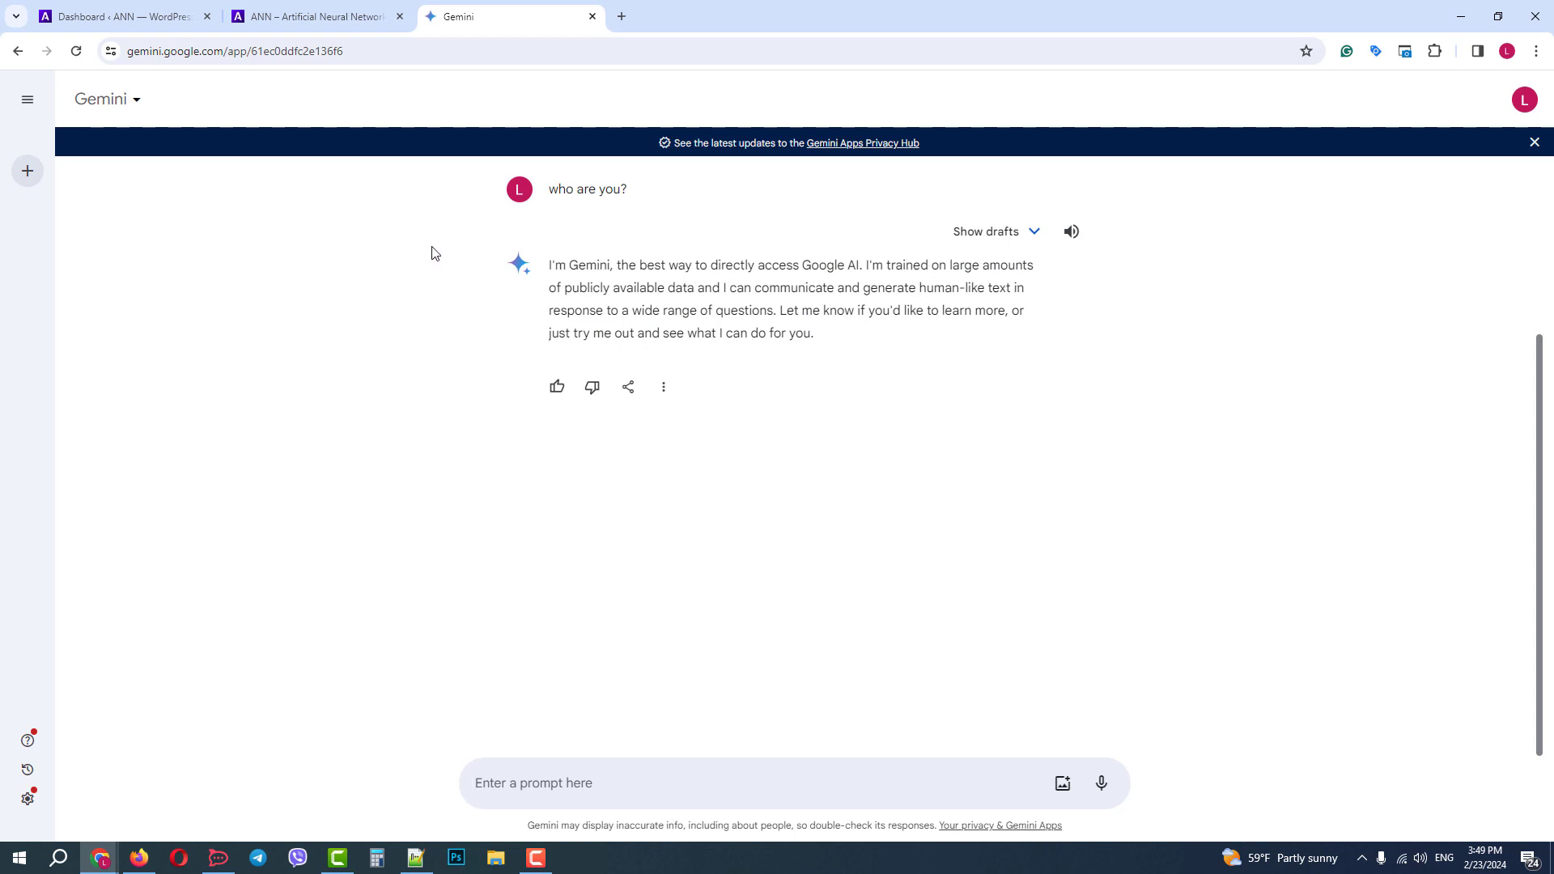
- Close the Gemini chat and dismiss the ANN promo popup
{"action": "left_click", "coordinate": [592, 16]}
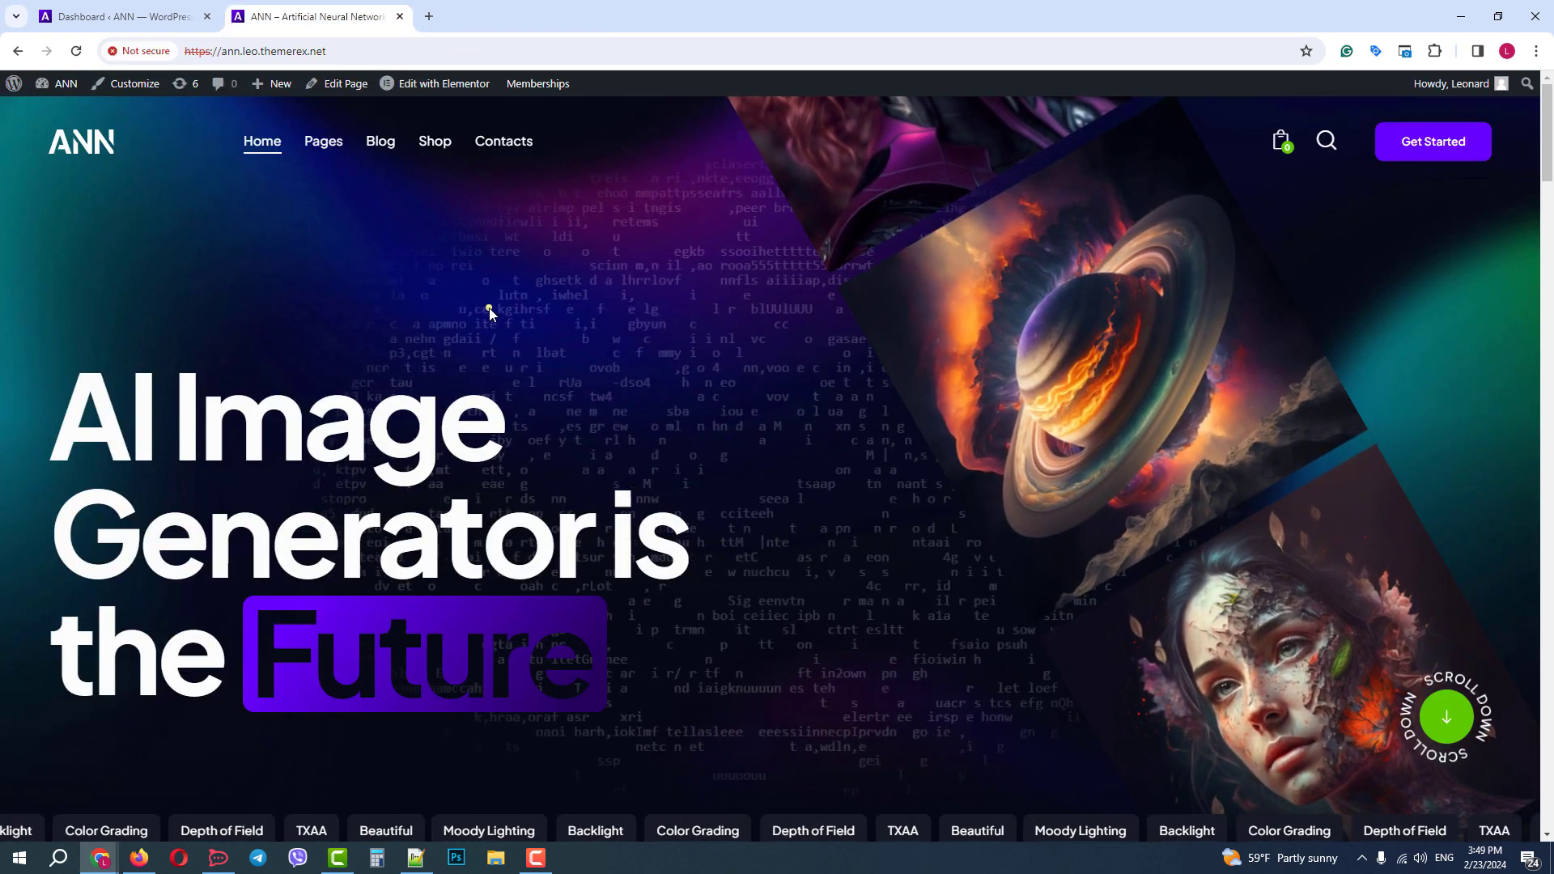
{"action": "scroll", "coordinate": [489, 307], "scroll_direction": "down", "scroll_amount": 3}
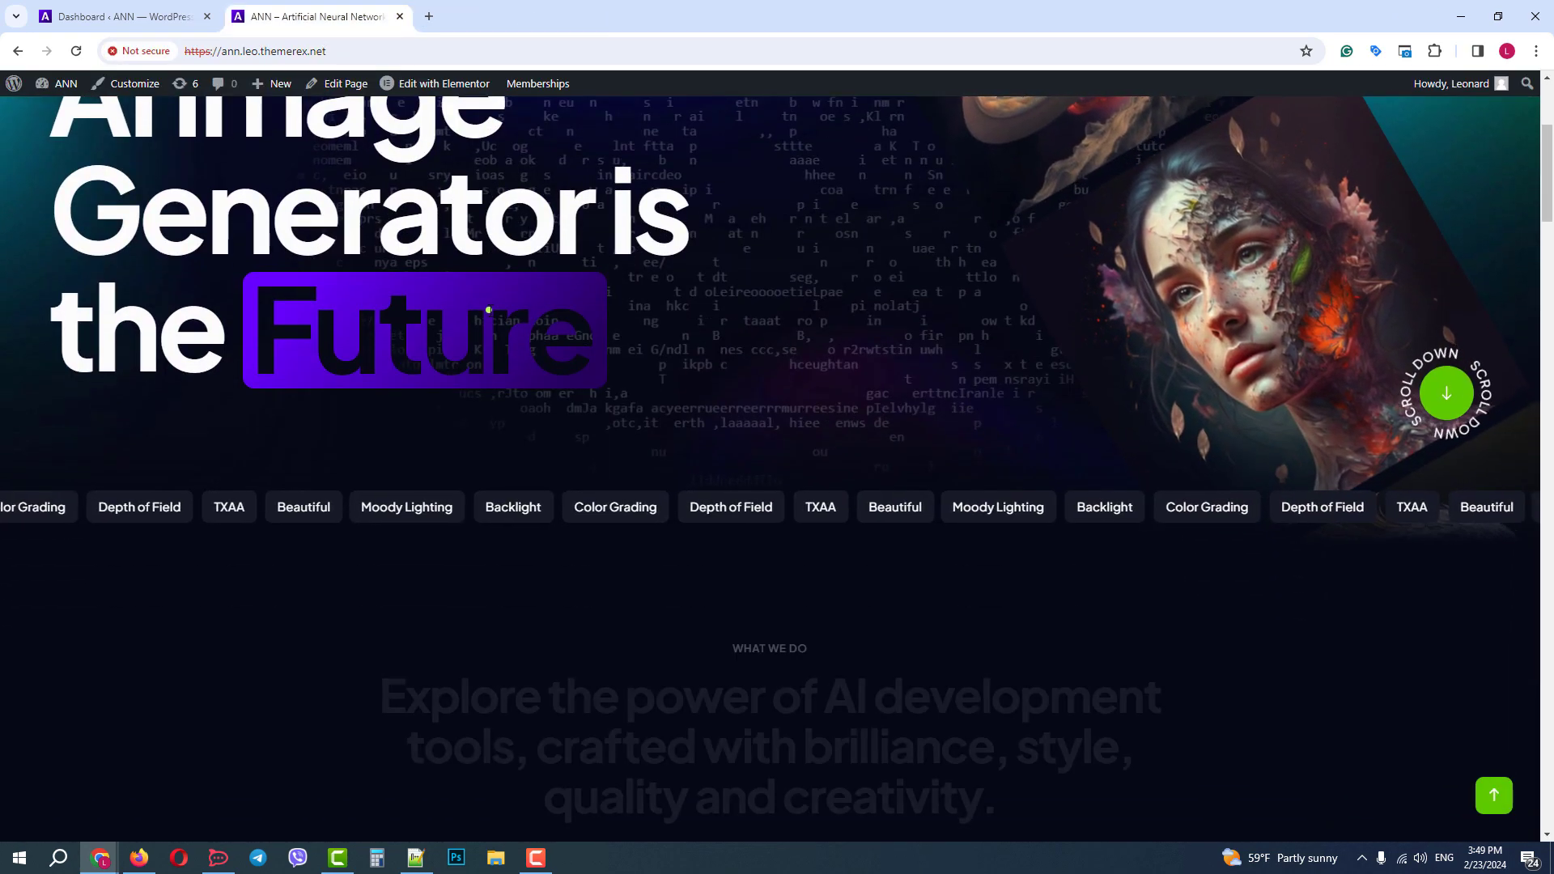
{"action": "scroll", "coordinate": [489, 310], "scroll_direction": "up", "scroll_amount": 4}
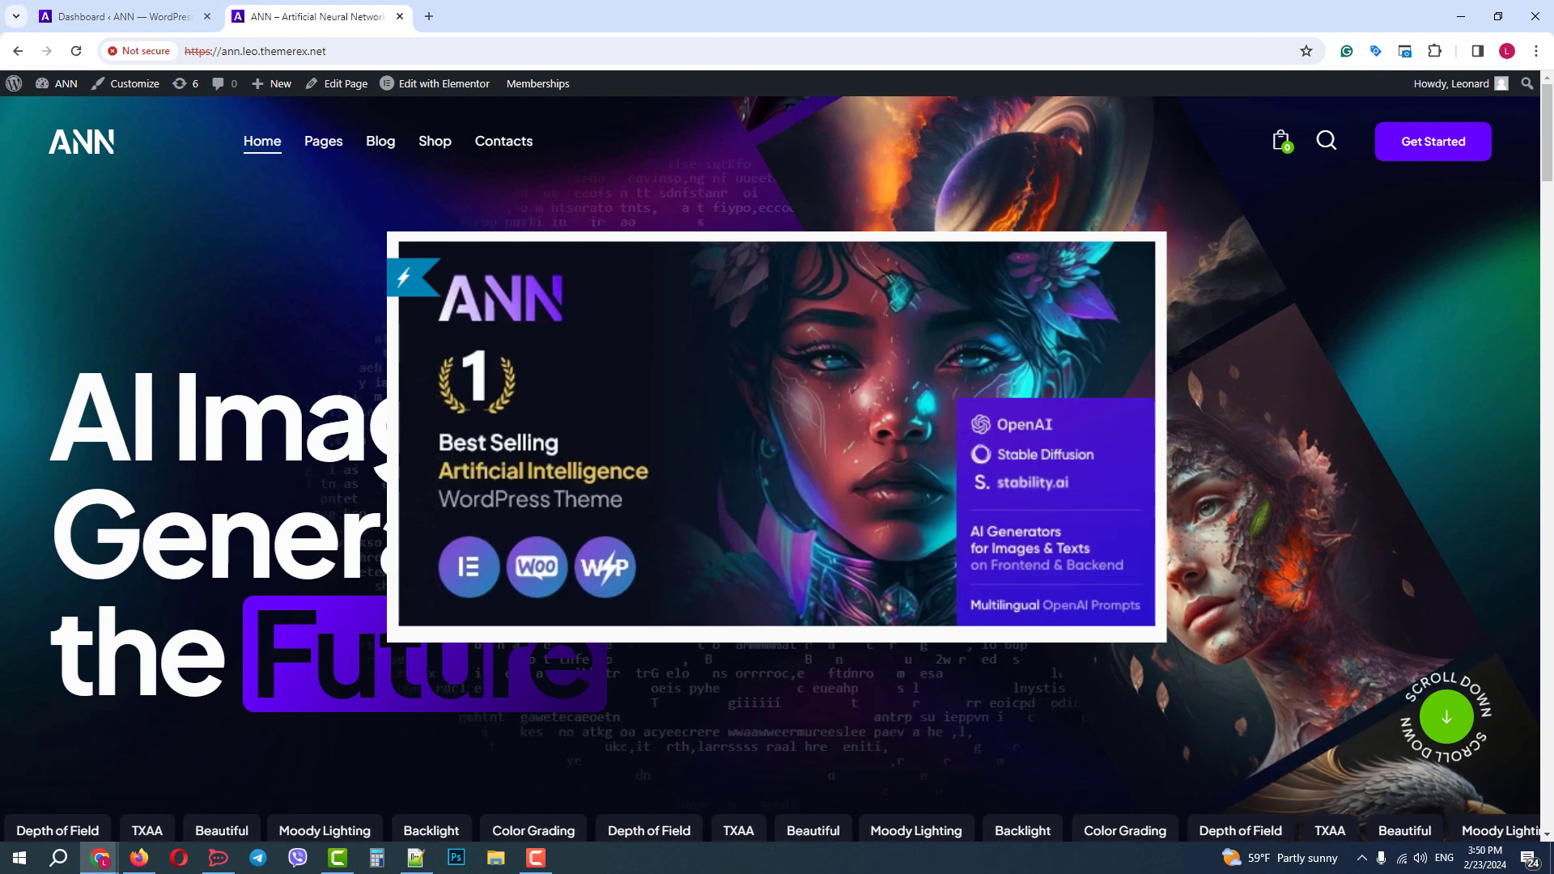
{"action": "left_click", "coordinate": [496, 315]}
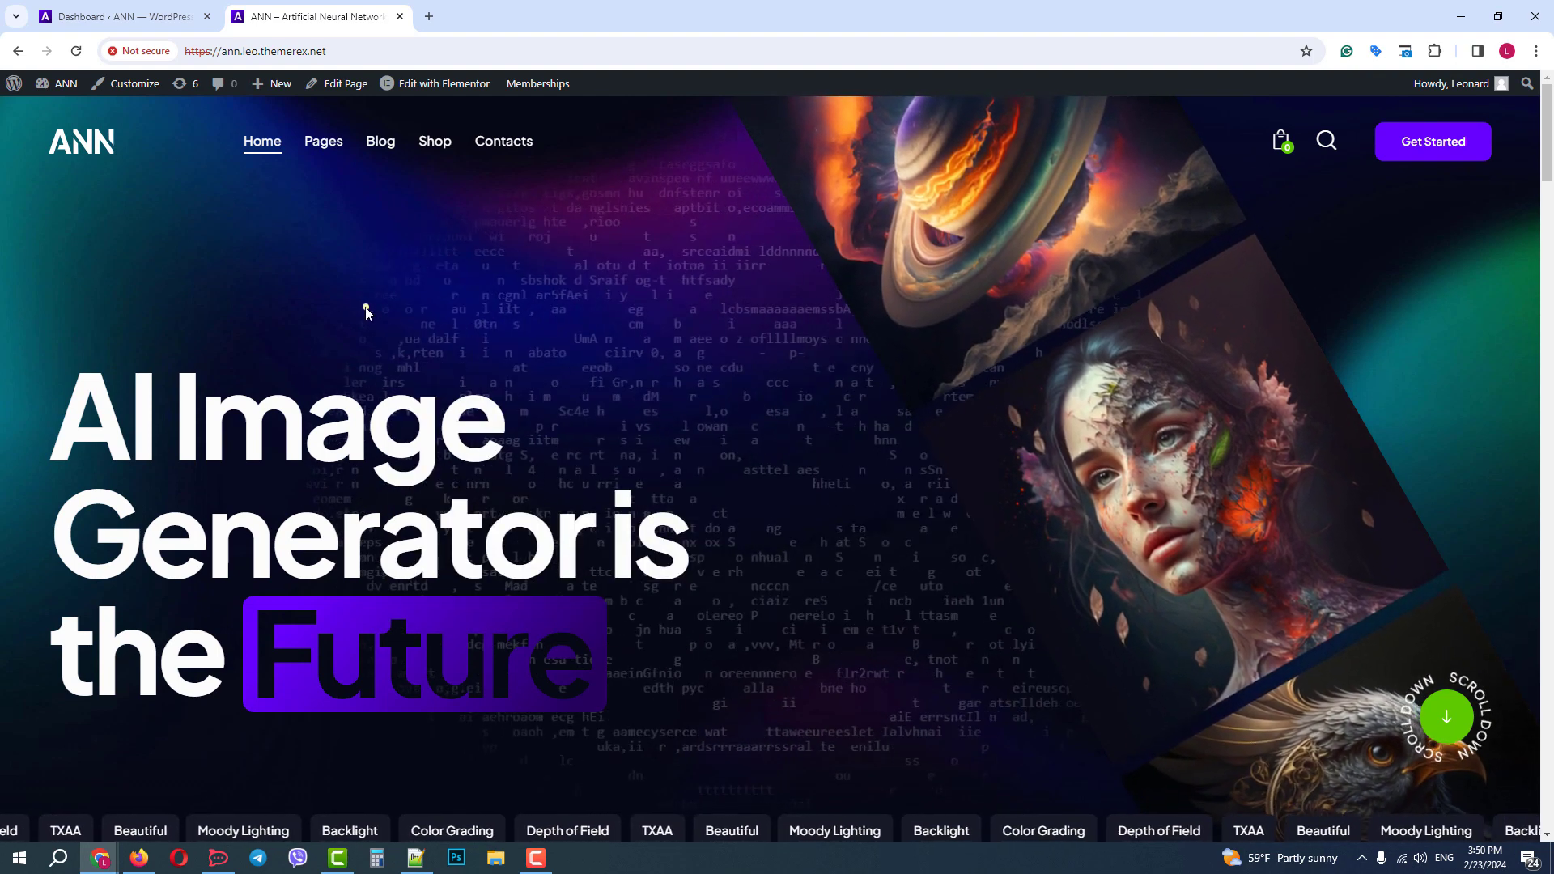
- Go to the ThemeREX Addons AI Helper Google AI (Gemini) settings in the WordPress dashboard
{"action": "left_click", "coordinate": [160, 16]}
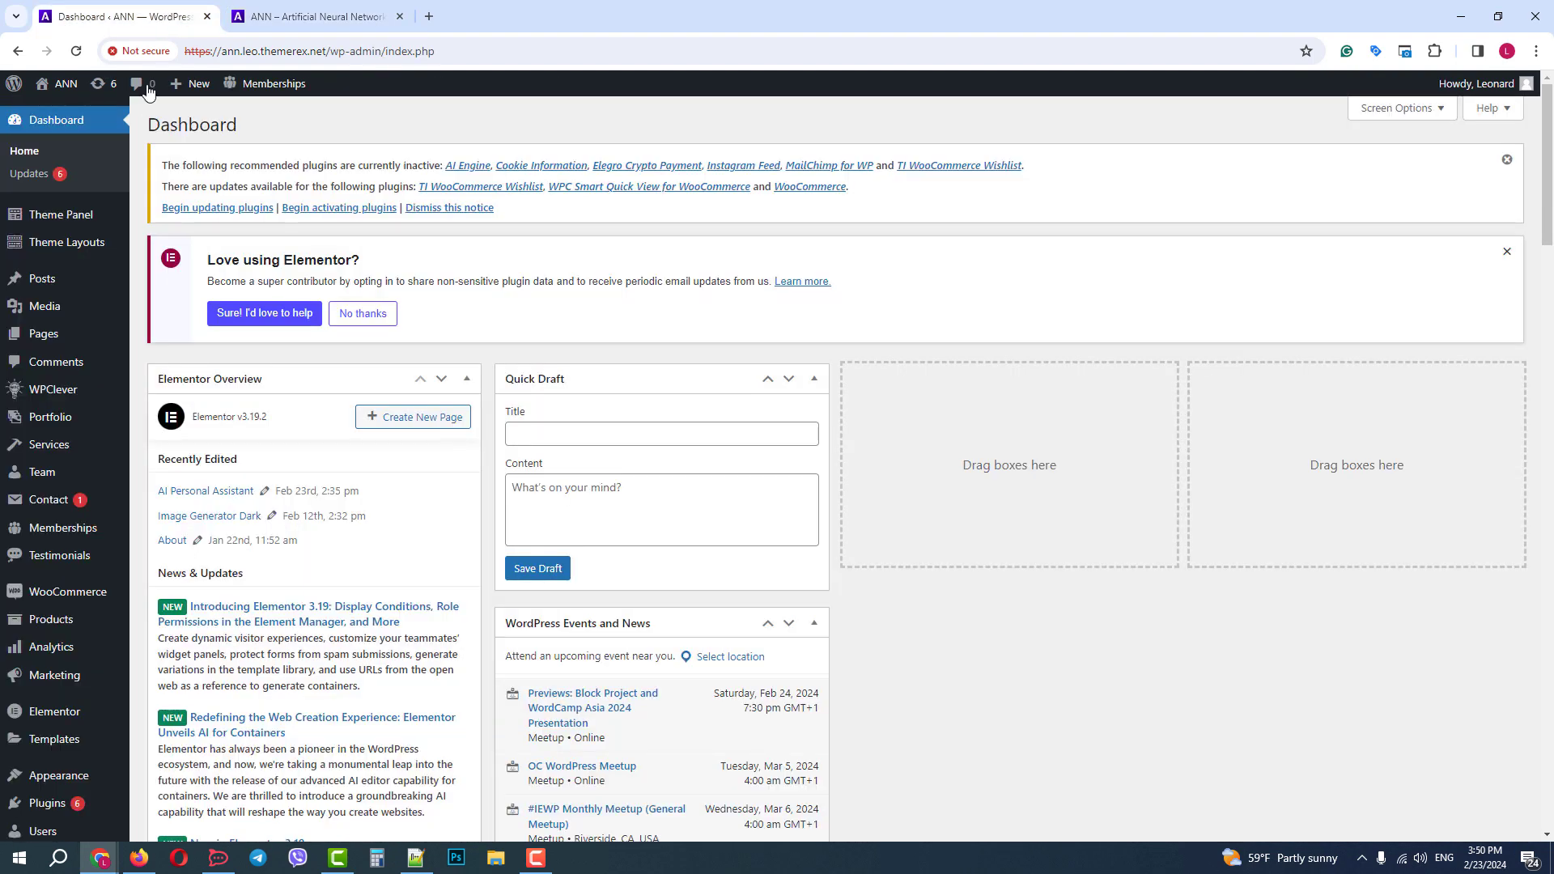
{"action": "mouse_move", "coordinate": [61, 213]}
{"action": "left_click", "coordinate": [191, 242]}
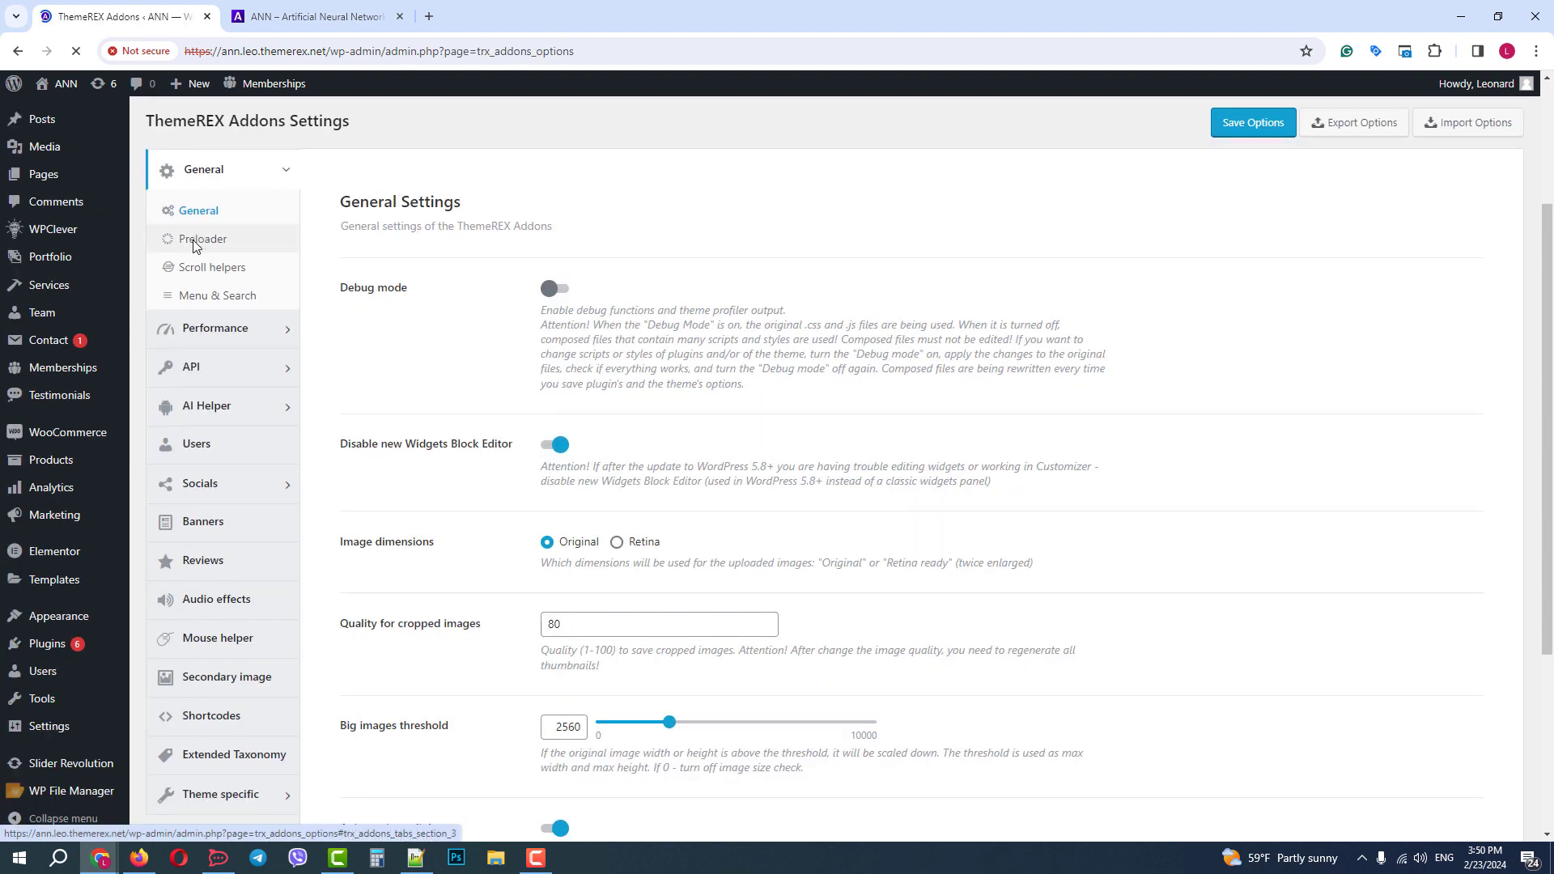
{"action": "left_click", "coordinate": [212, 413]}
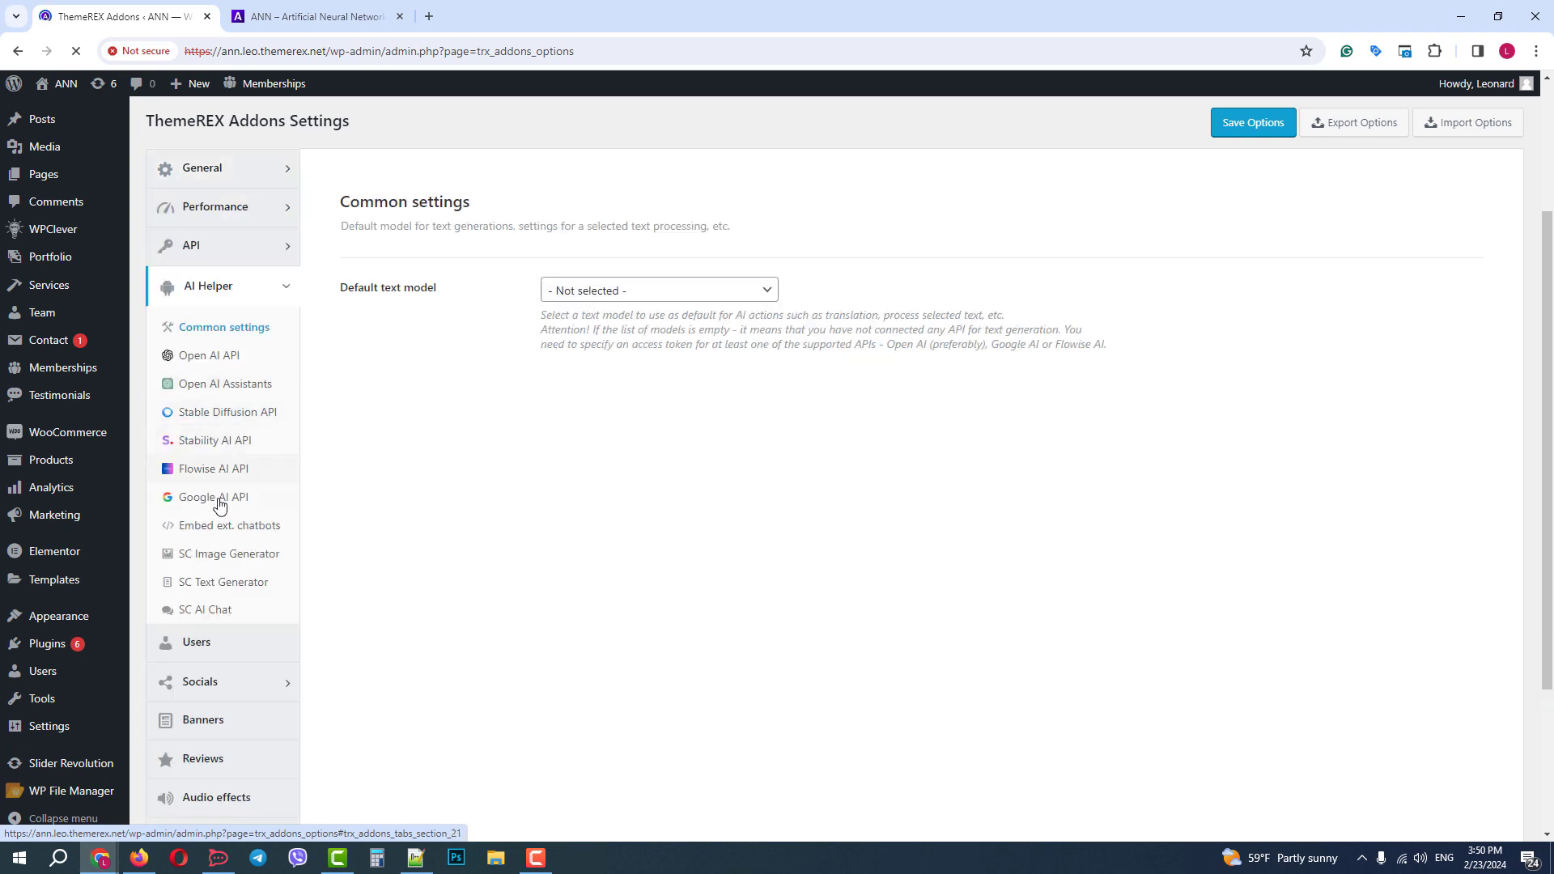
{"action": "left_click", "coordinate": [217, 505]}
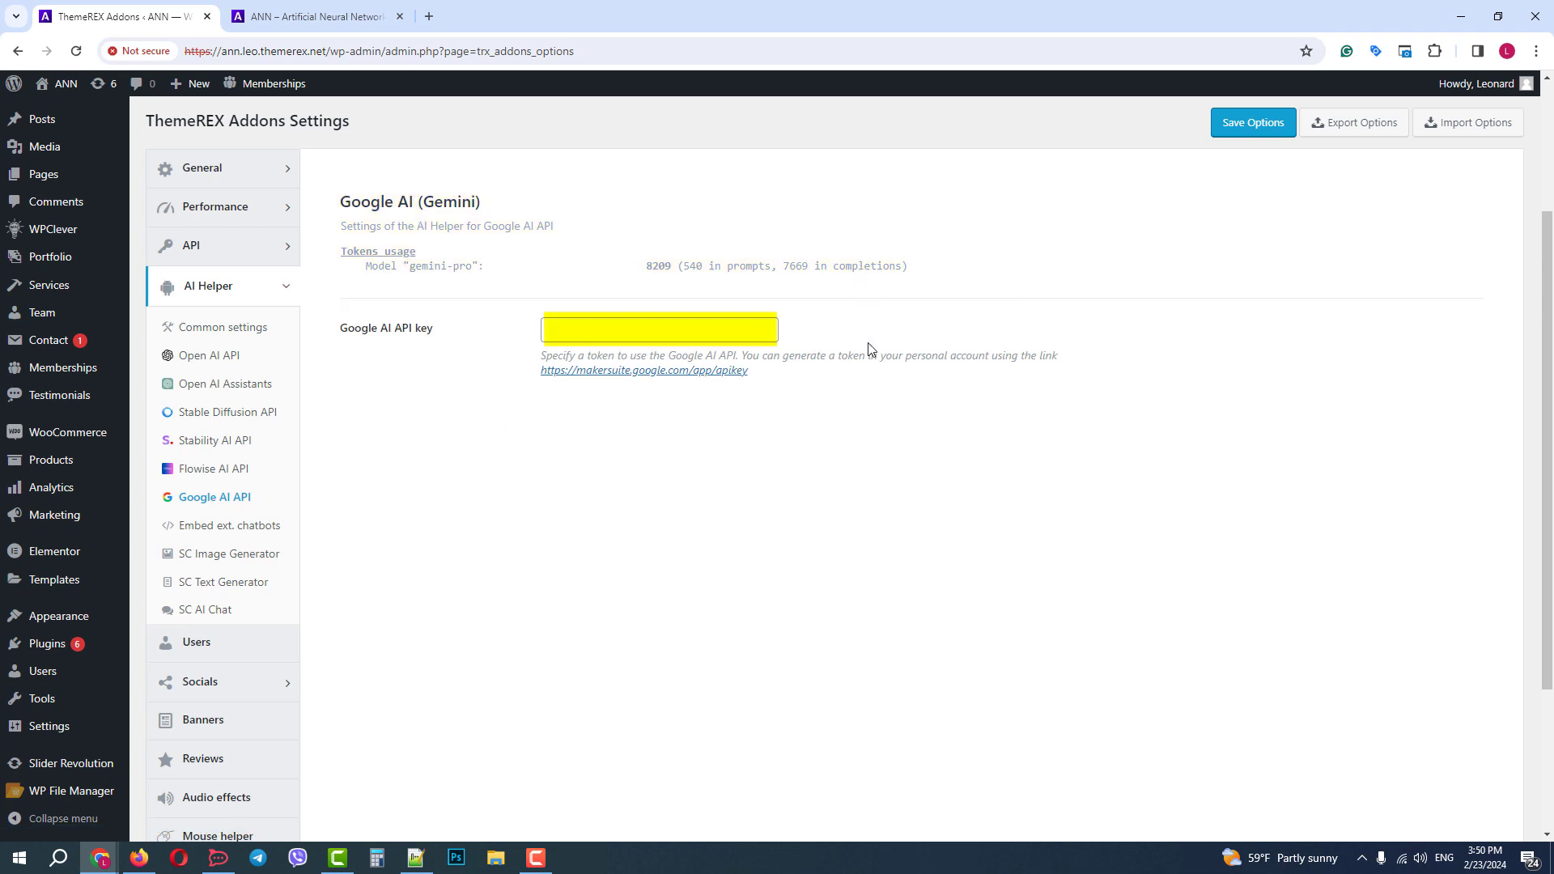
- Generate a new Google AI Studio API key for the existing project and copy it
{"action": "middle_click", "coordinate": [645, 373]}
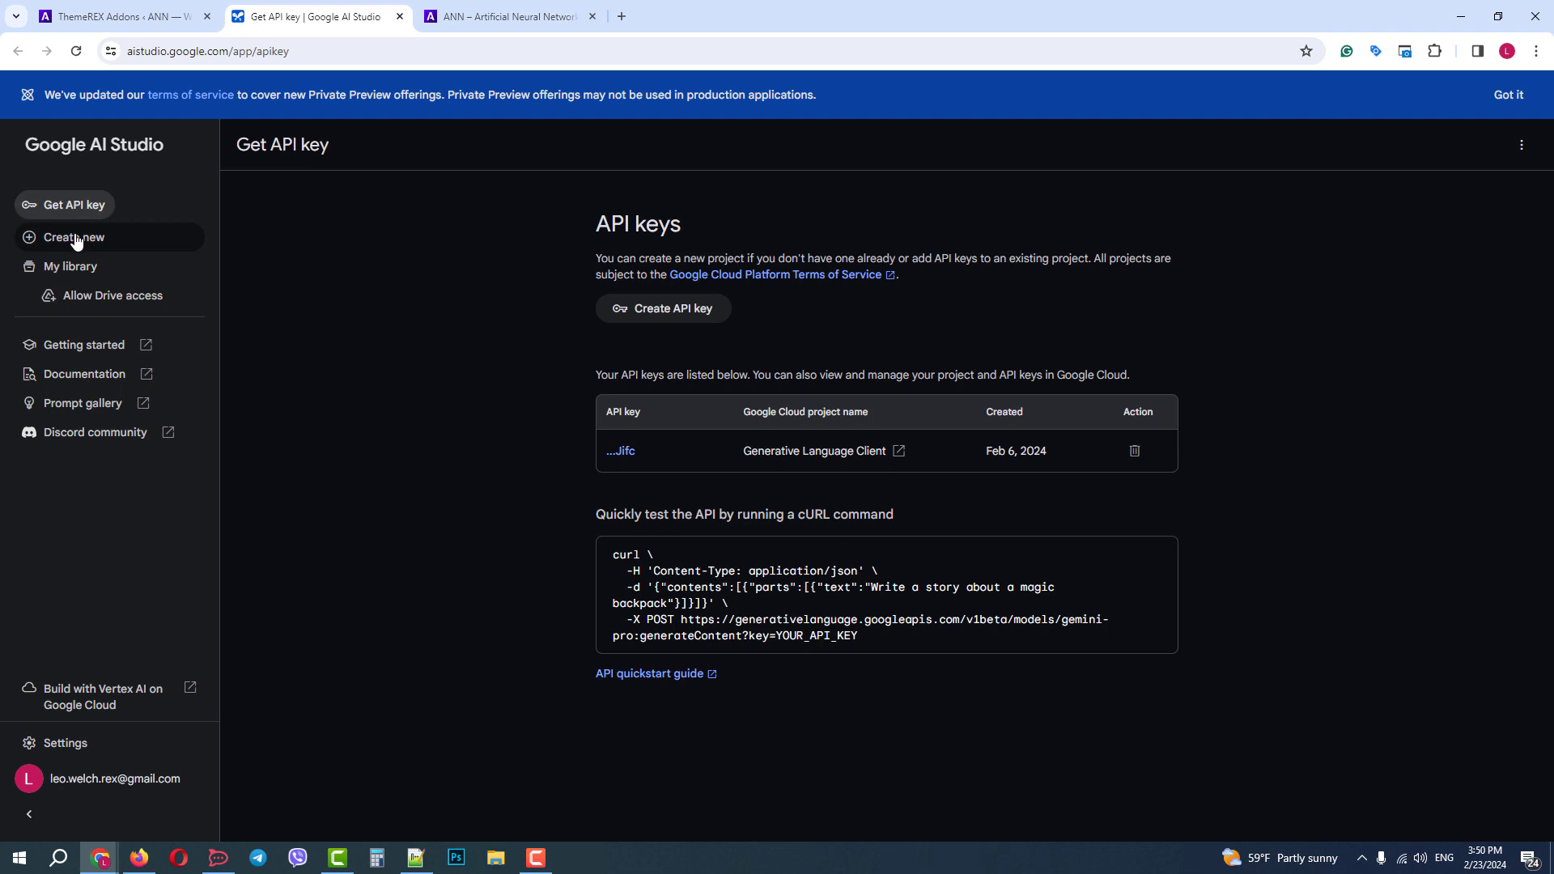
{"action": "left_click", "coordinate": [689, 322]}
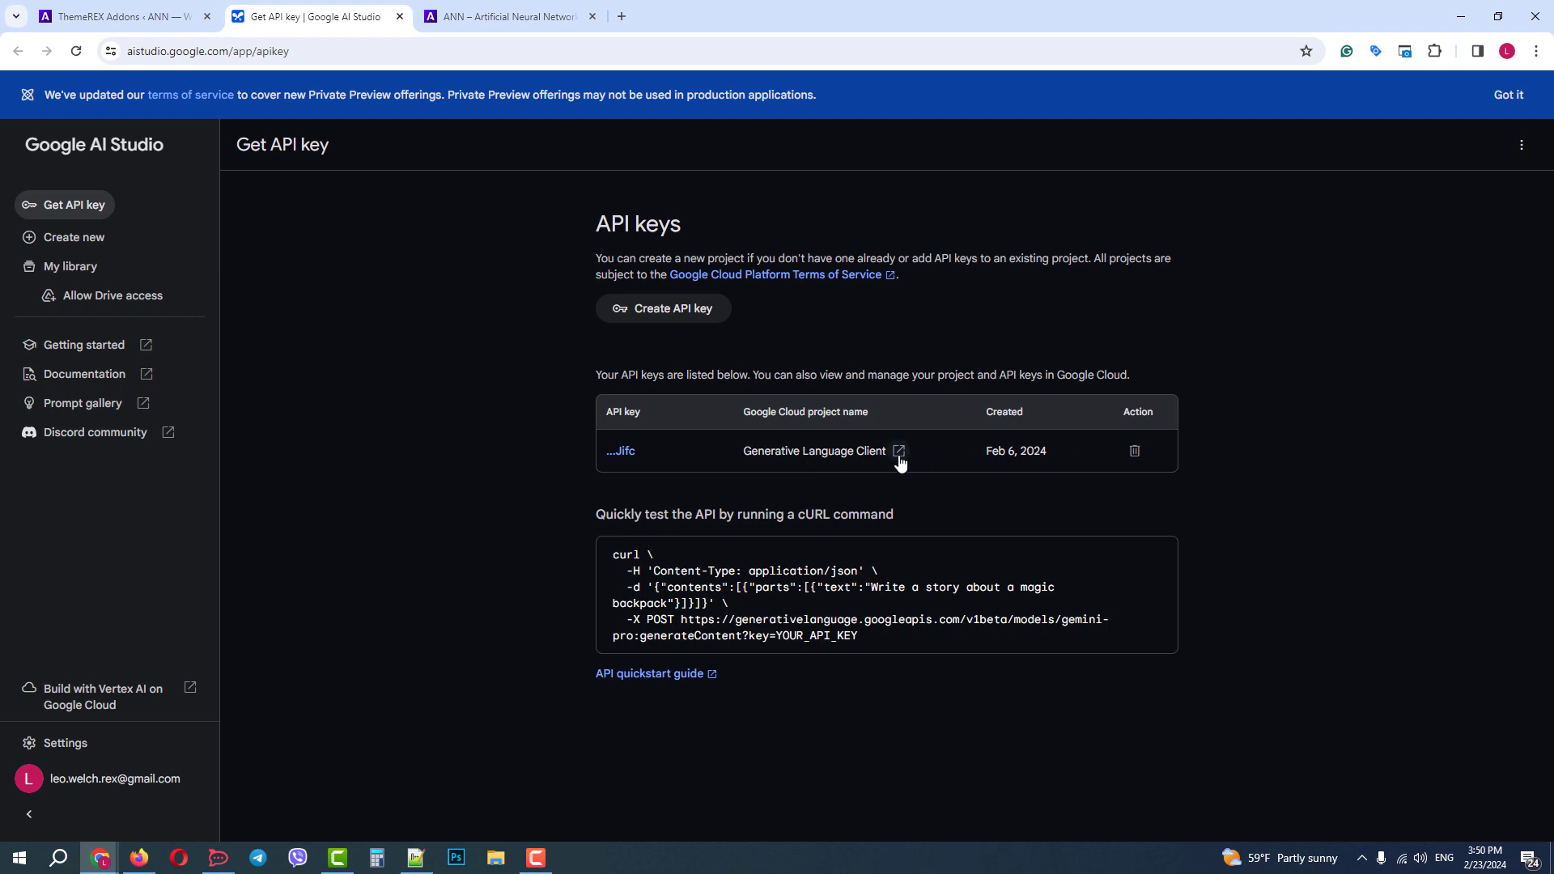
{"action": "left_click", "coordinate": [622, 451]}
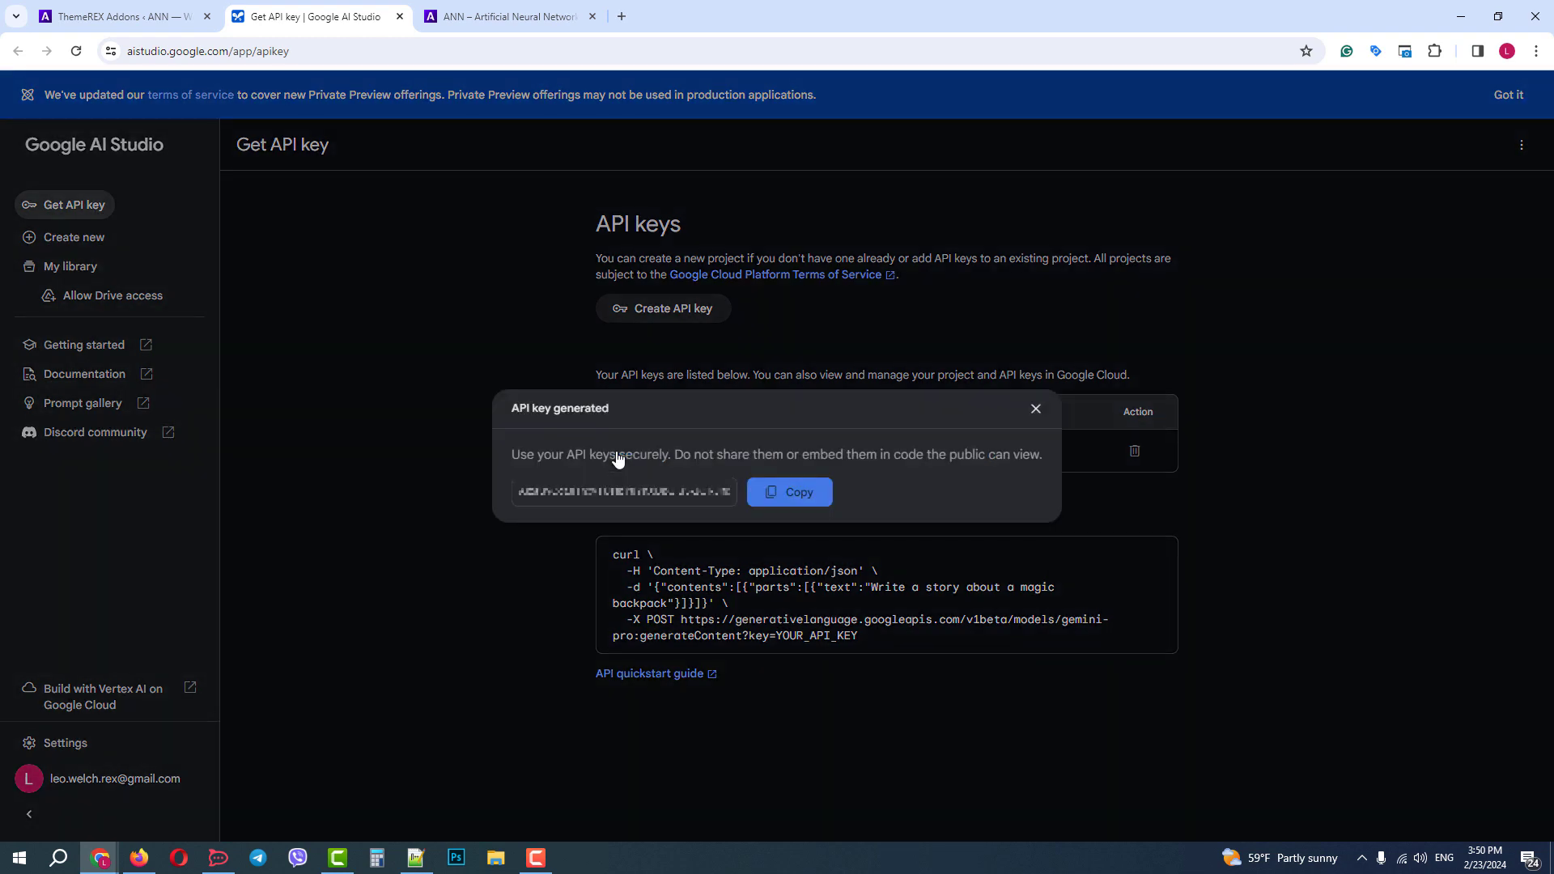
{"action": "left_click", "coordinate": [809, 496]}
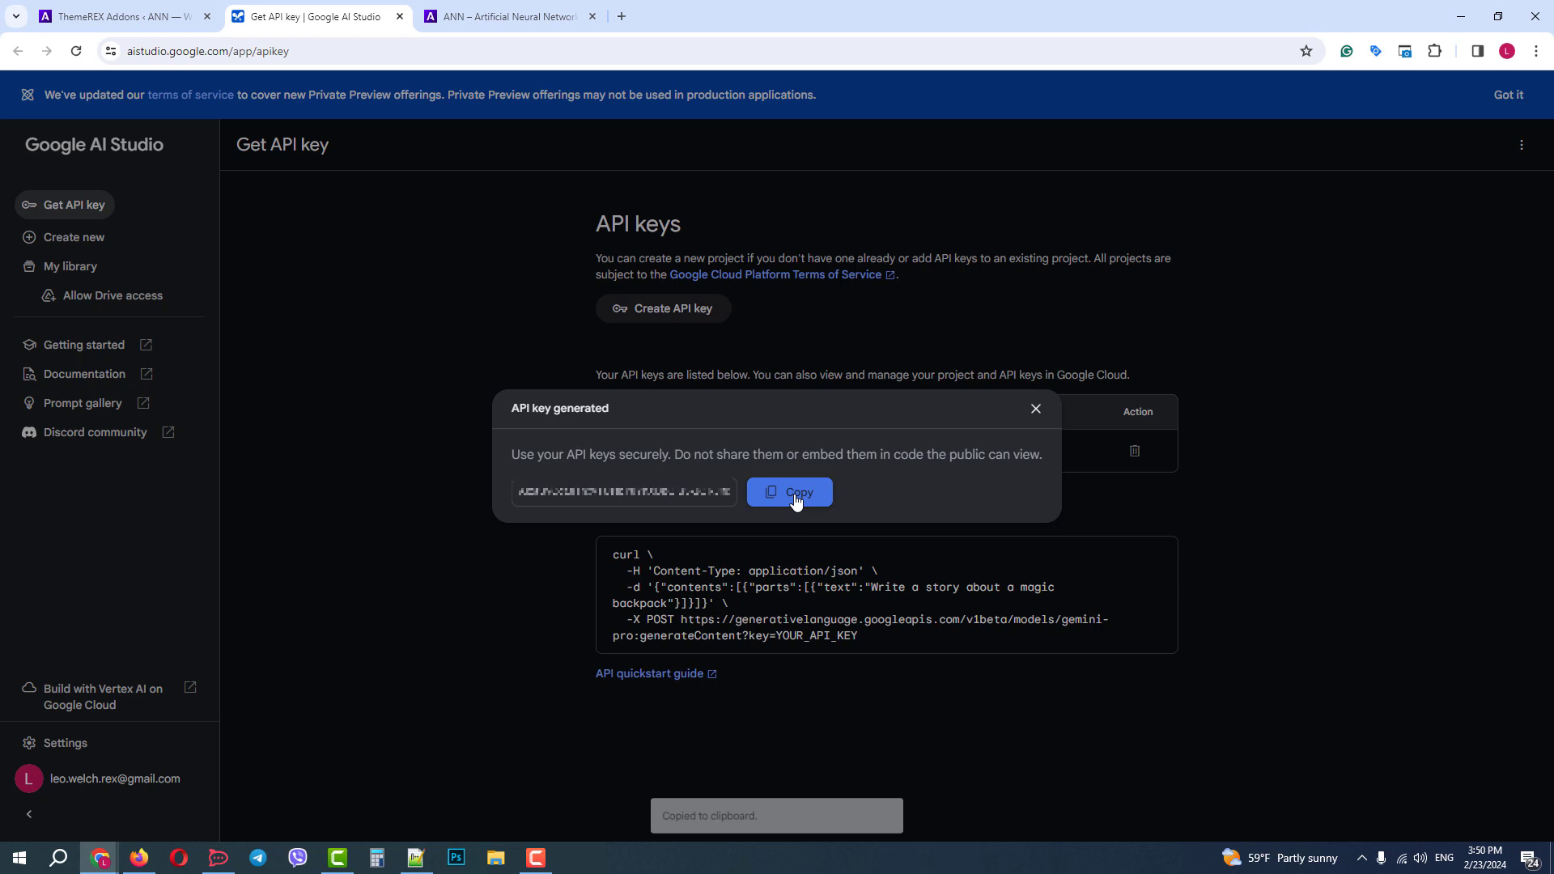
{"action": "left_click", "coordinate": [1036, 411]}
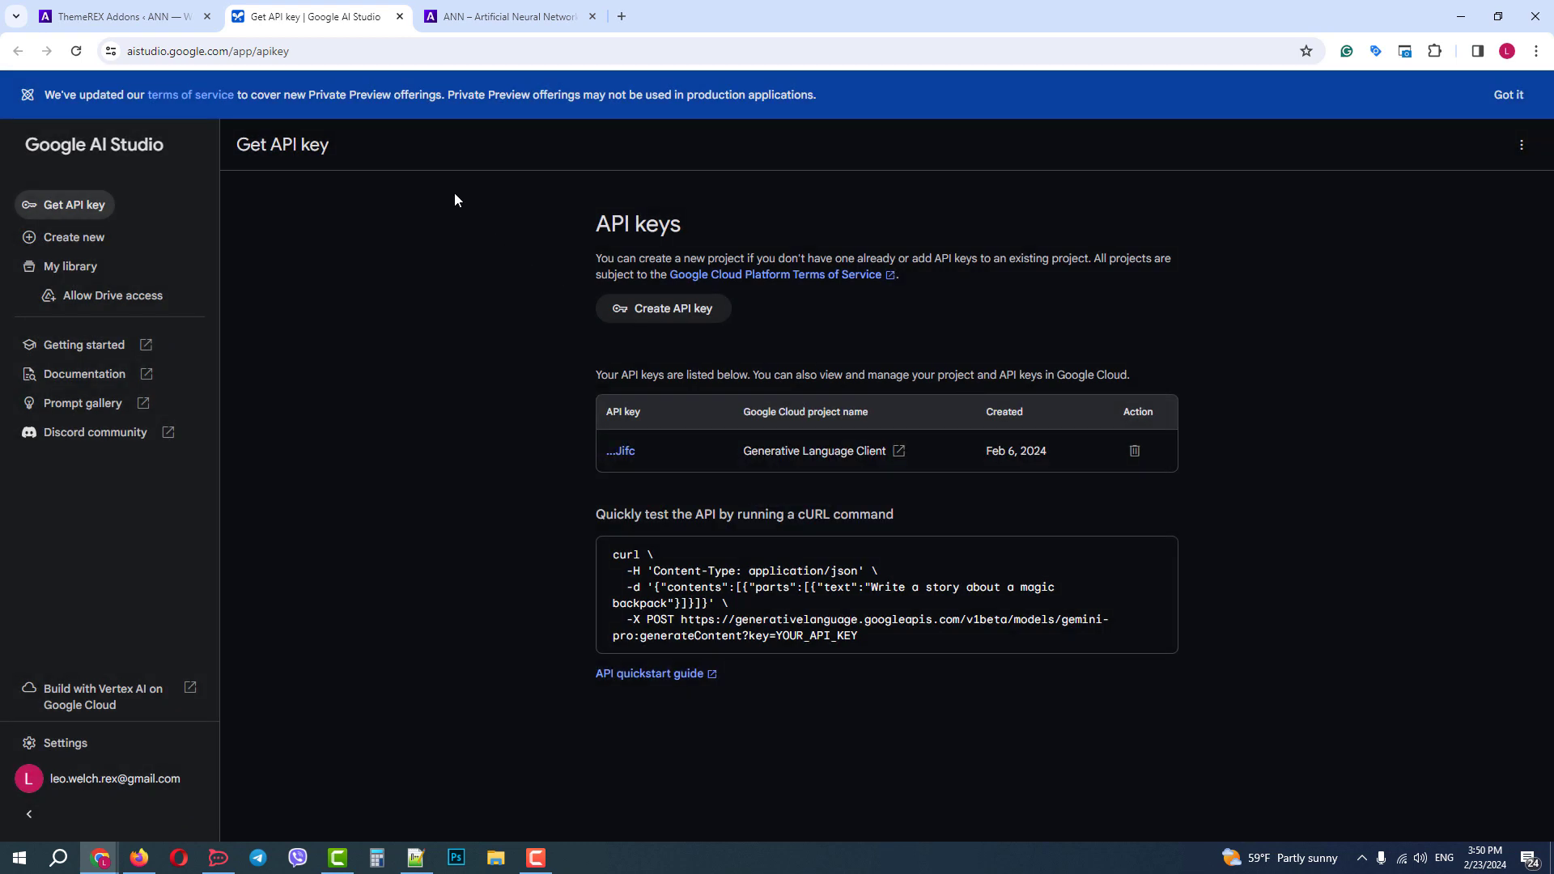
- Paste the copied key into the Google AI API key field and save the options
{"action": "left_click", "coordinate": [154, 18]}
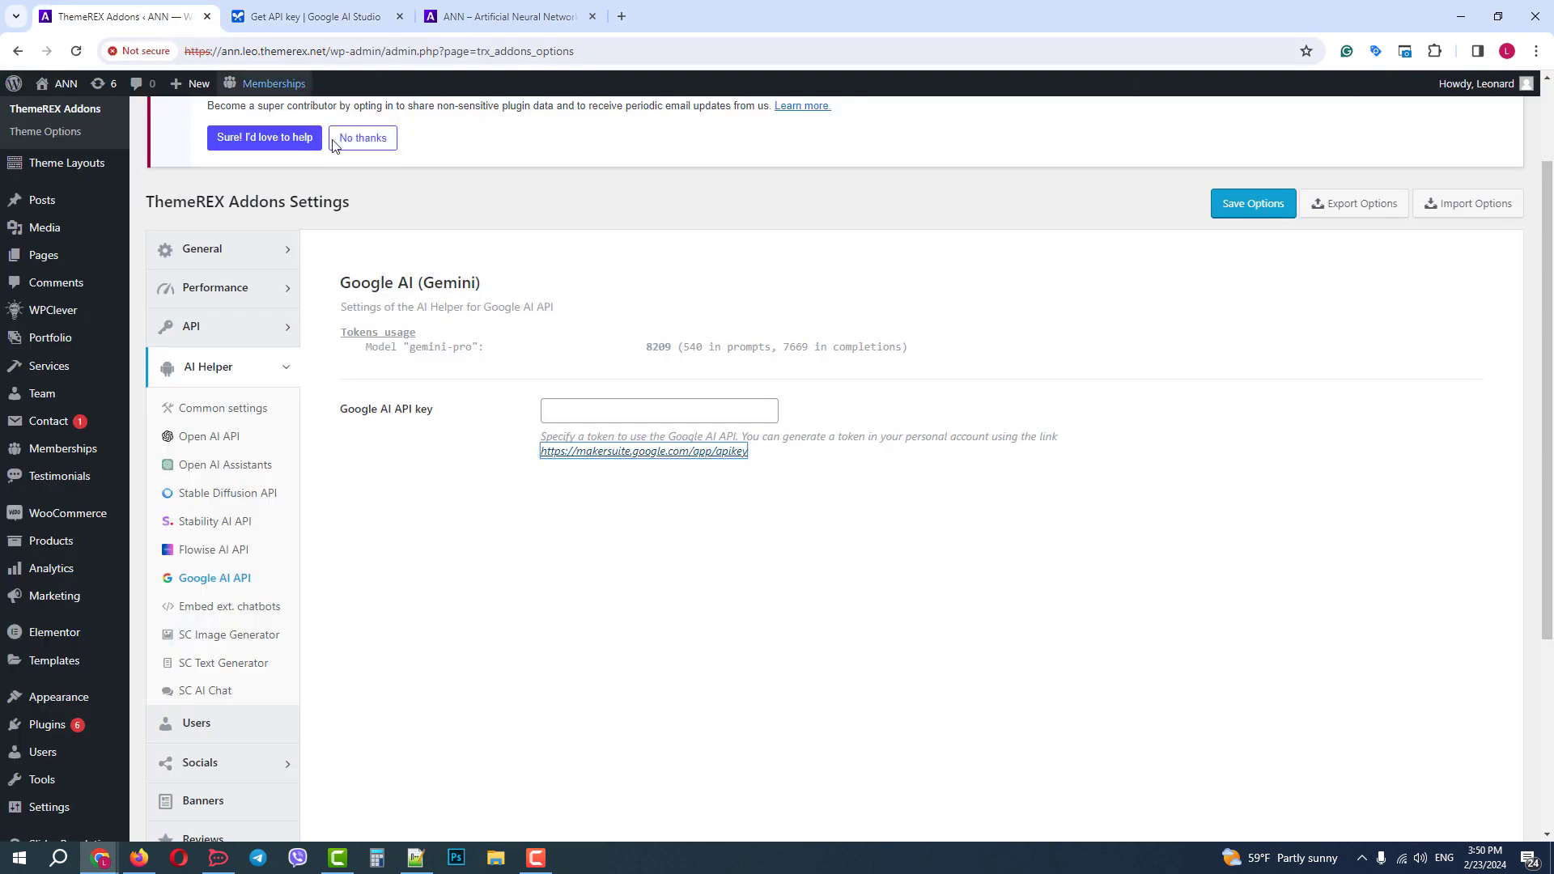
{"action": "right_click", "coordinate": [559, 405]}
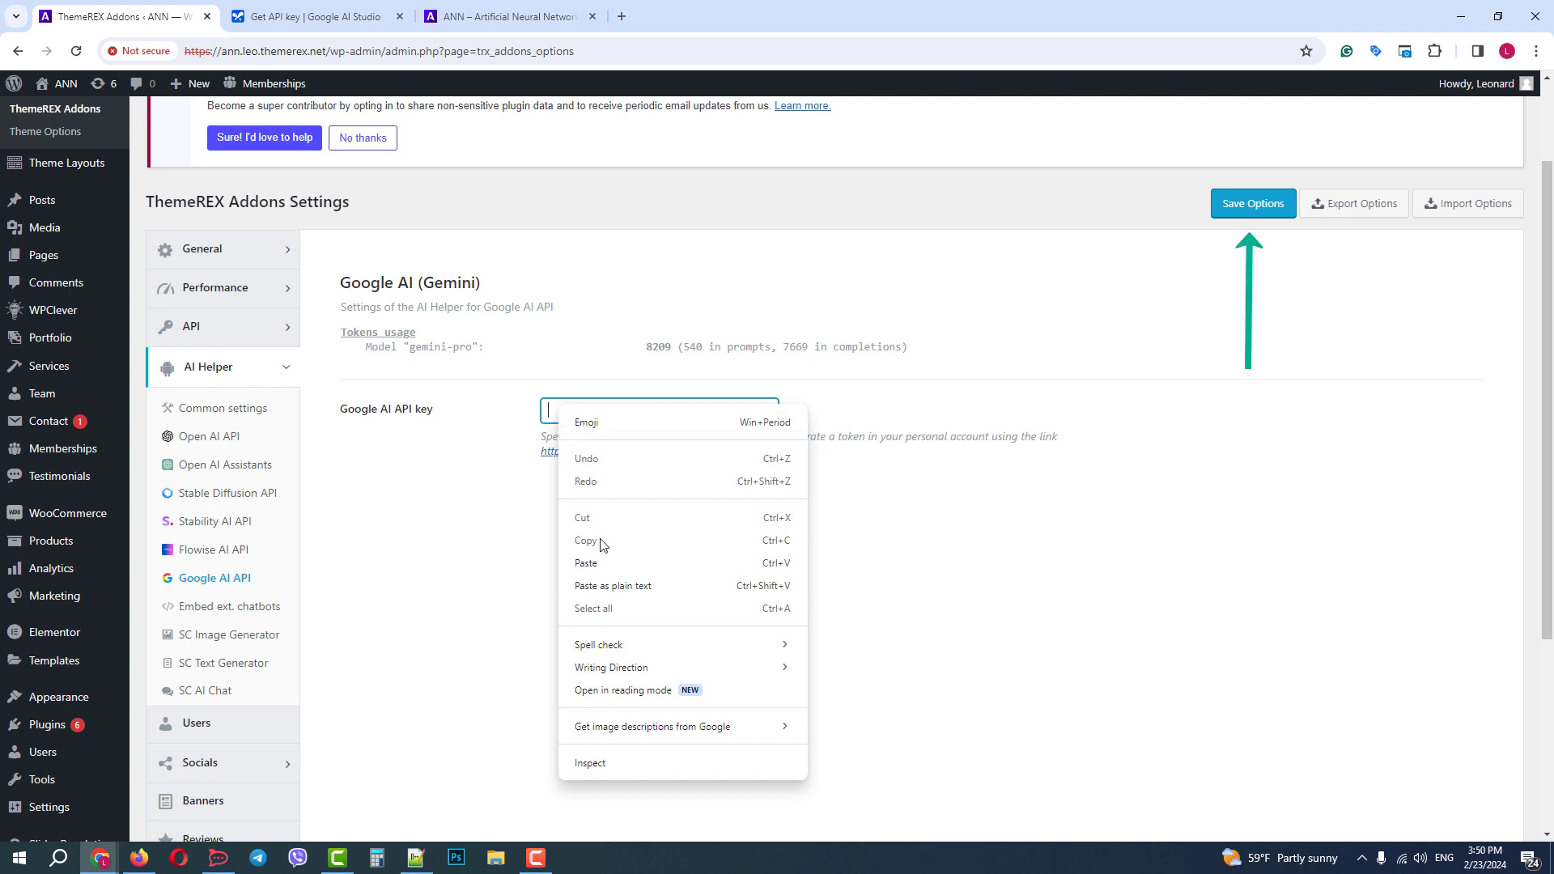
{"action": "left_click", "coordinate": [603, 564]}
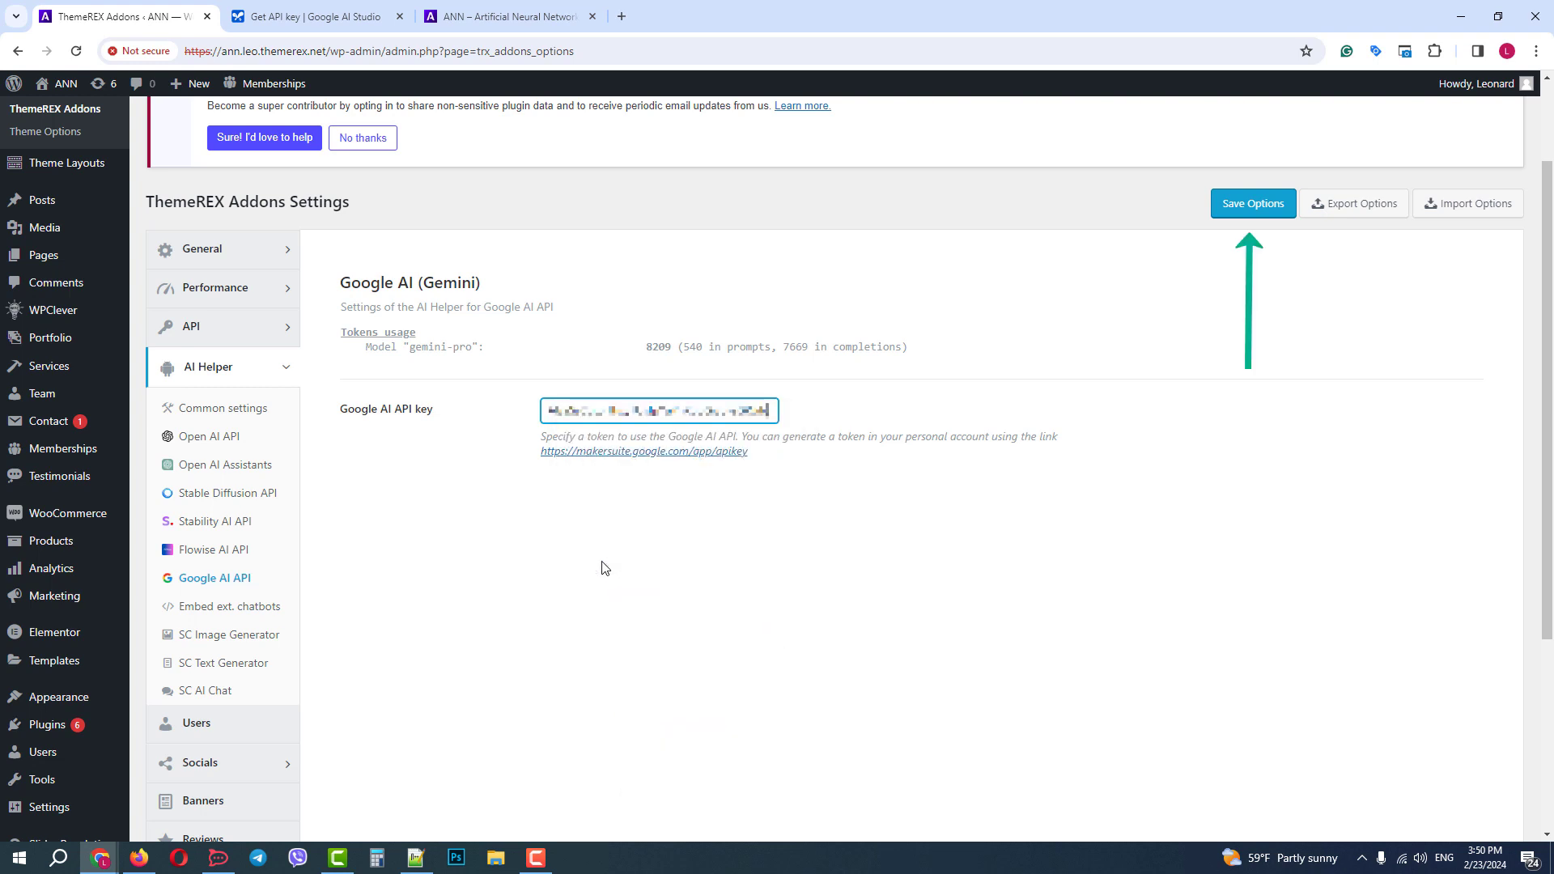
{"action": "left_click", "coordinate": [1236, 209]}
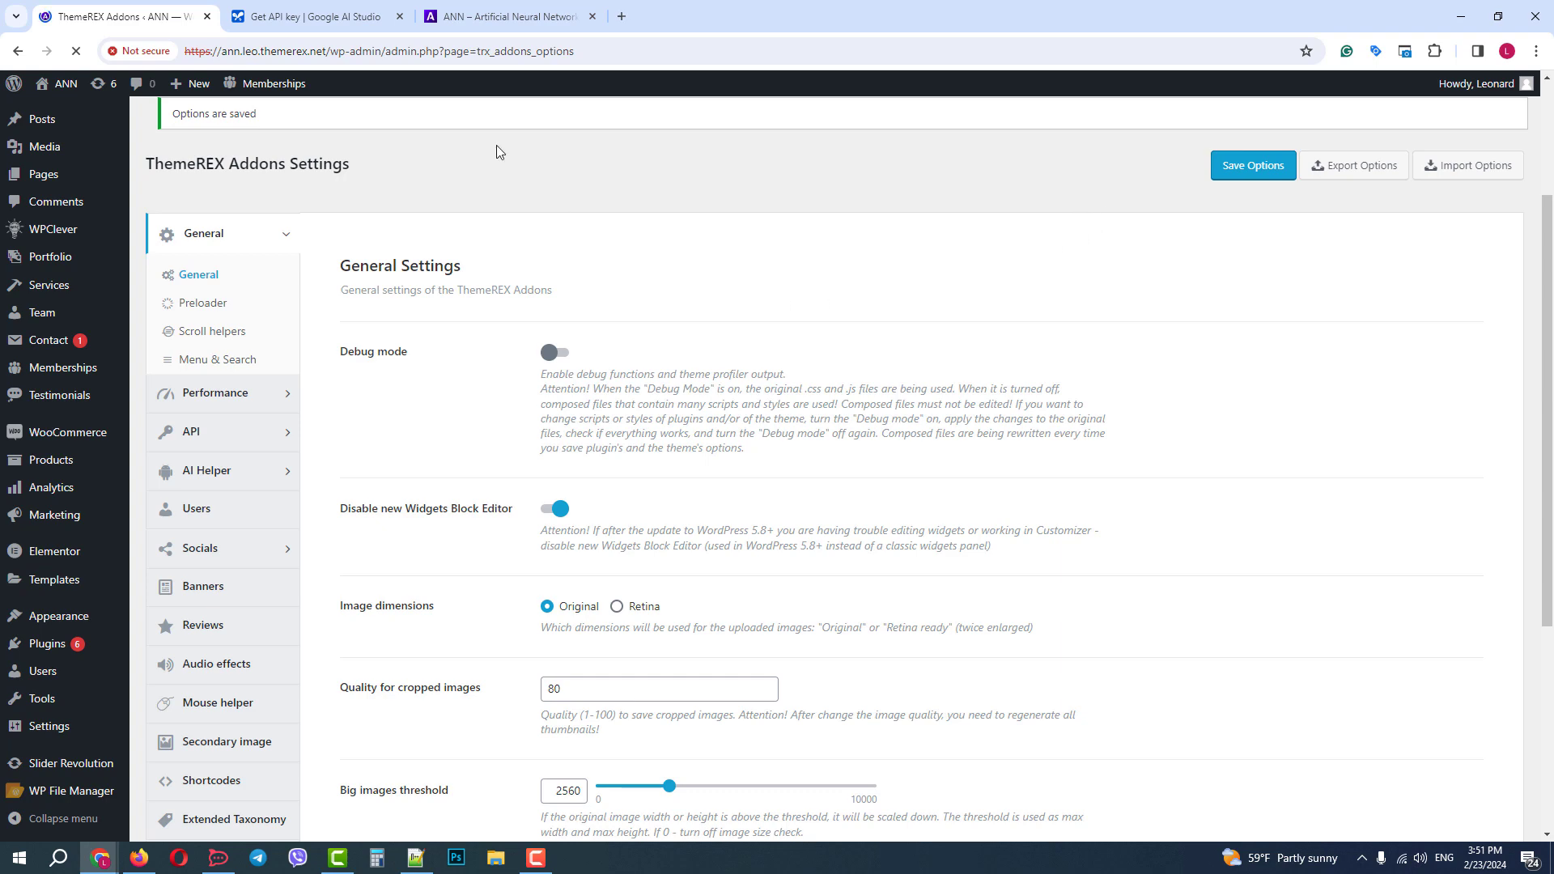
- Go to the ANN site's AI Personal Assistant page
{"action": "left_click", "coordinate": [499, 16]}
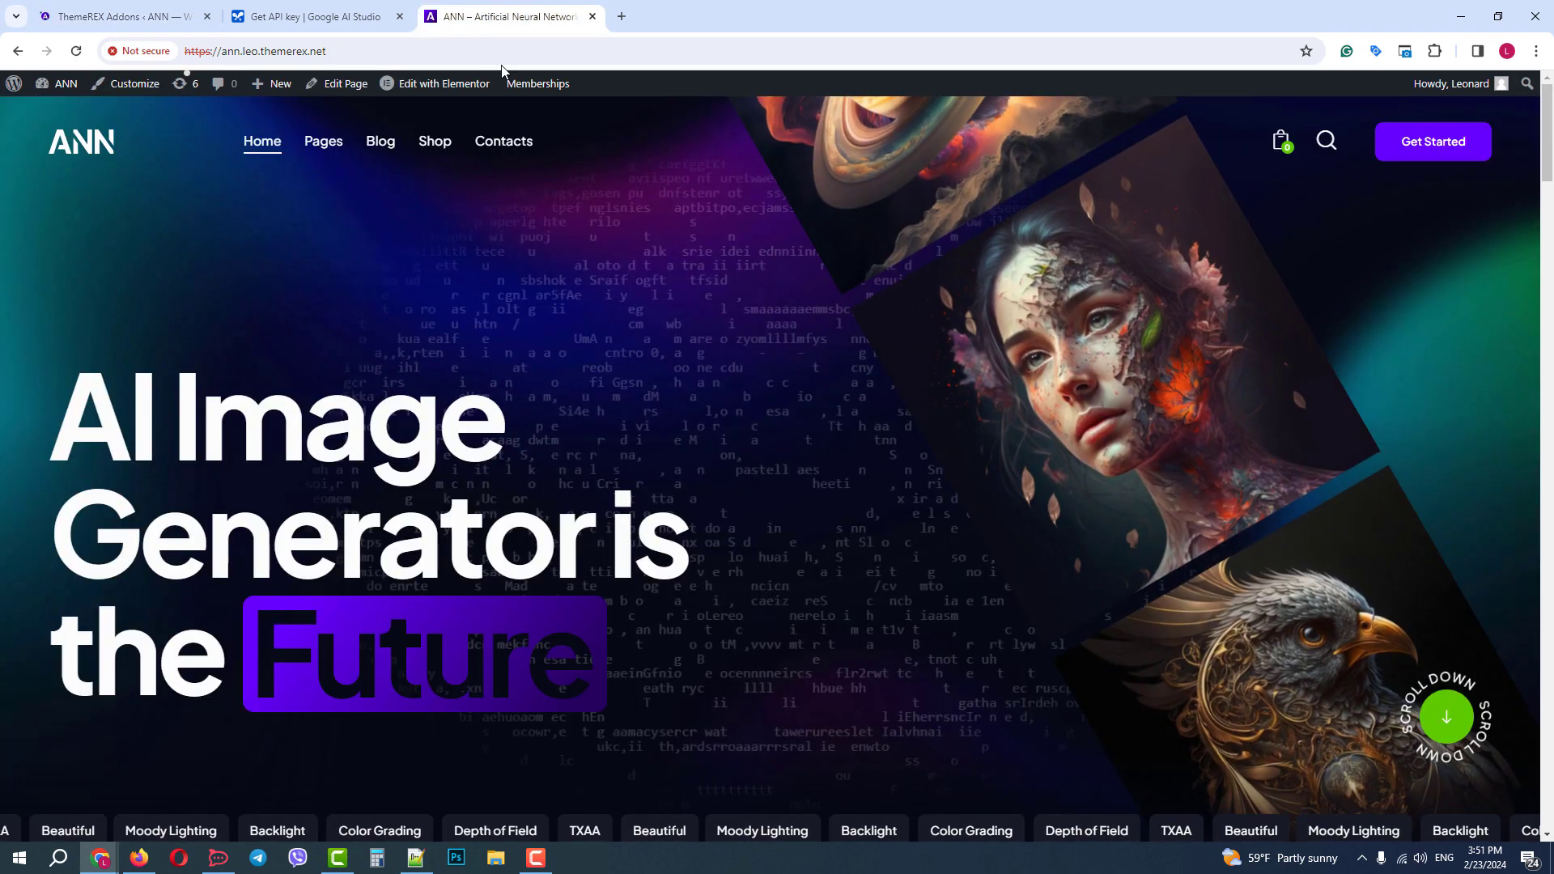
{"action": "mouse_move", "coordinate": [263, 141]}
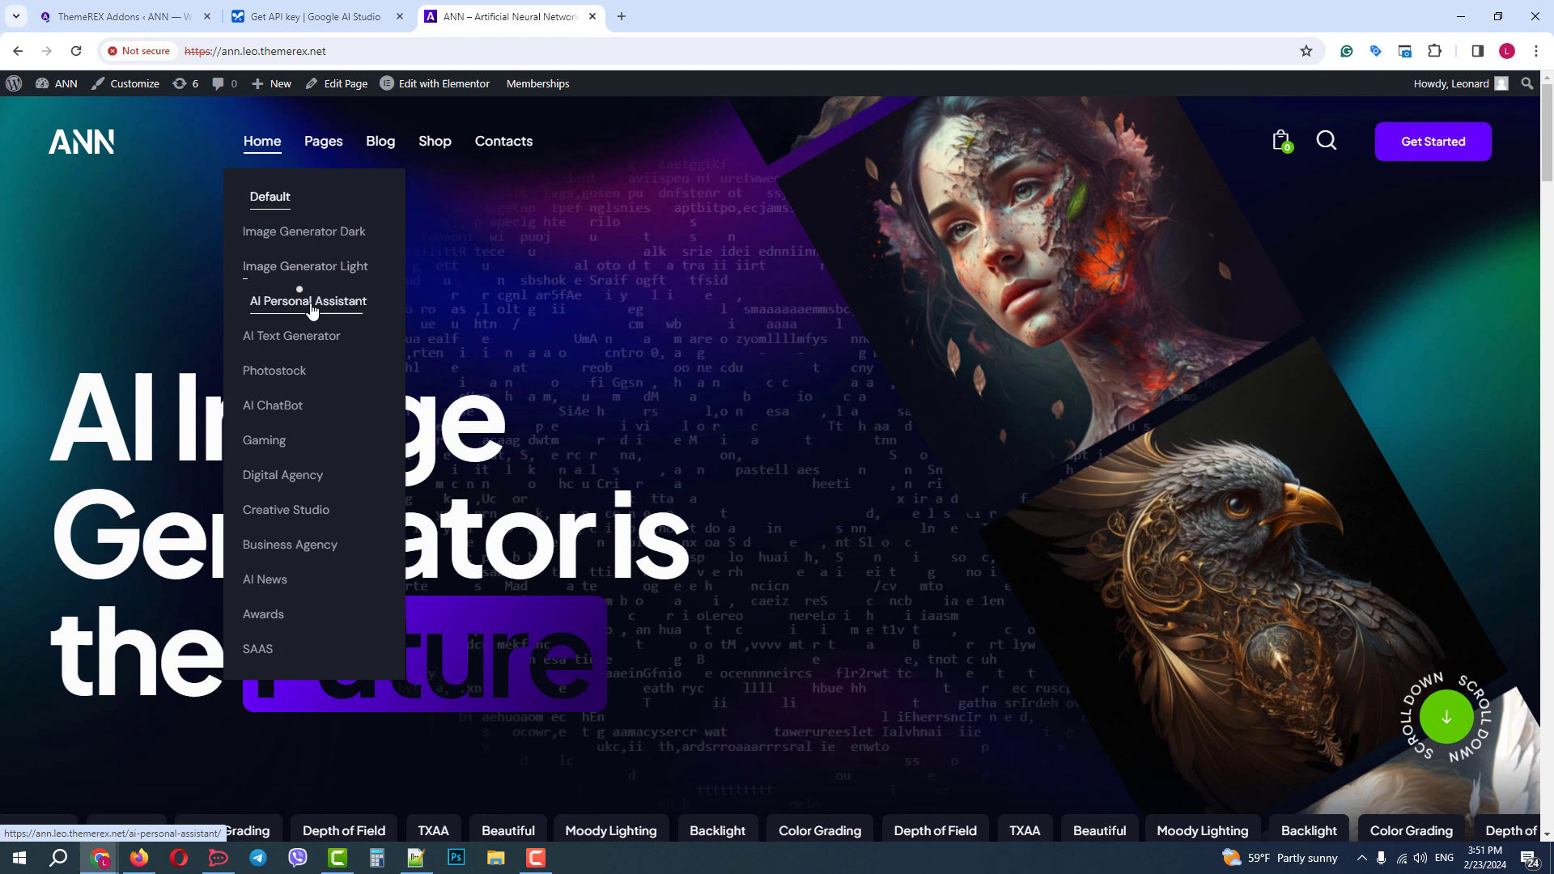
{"action": "left_click", "coordinate": [312, 304]}
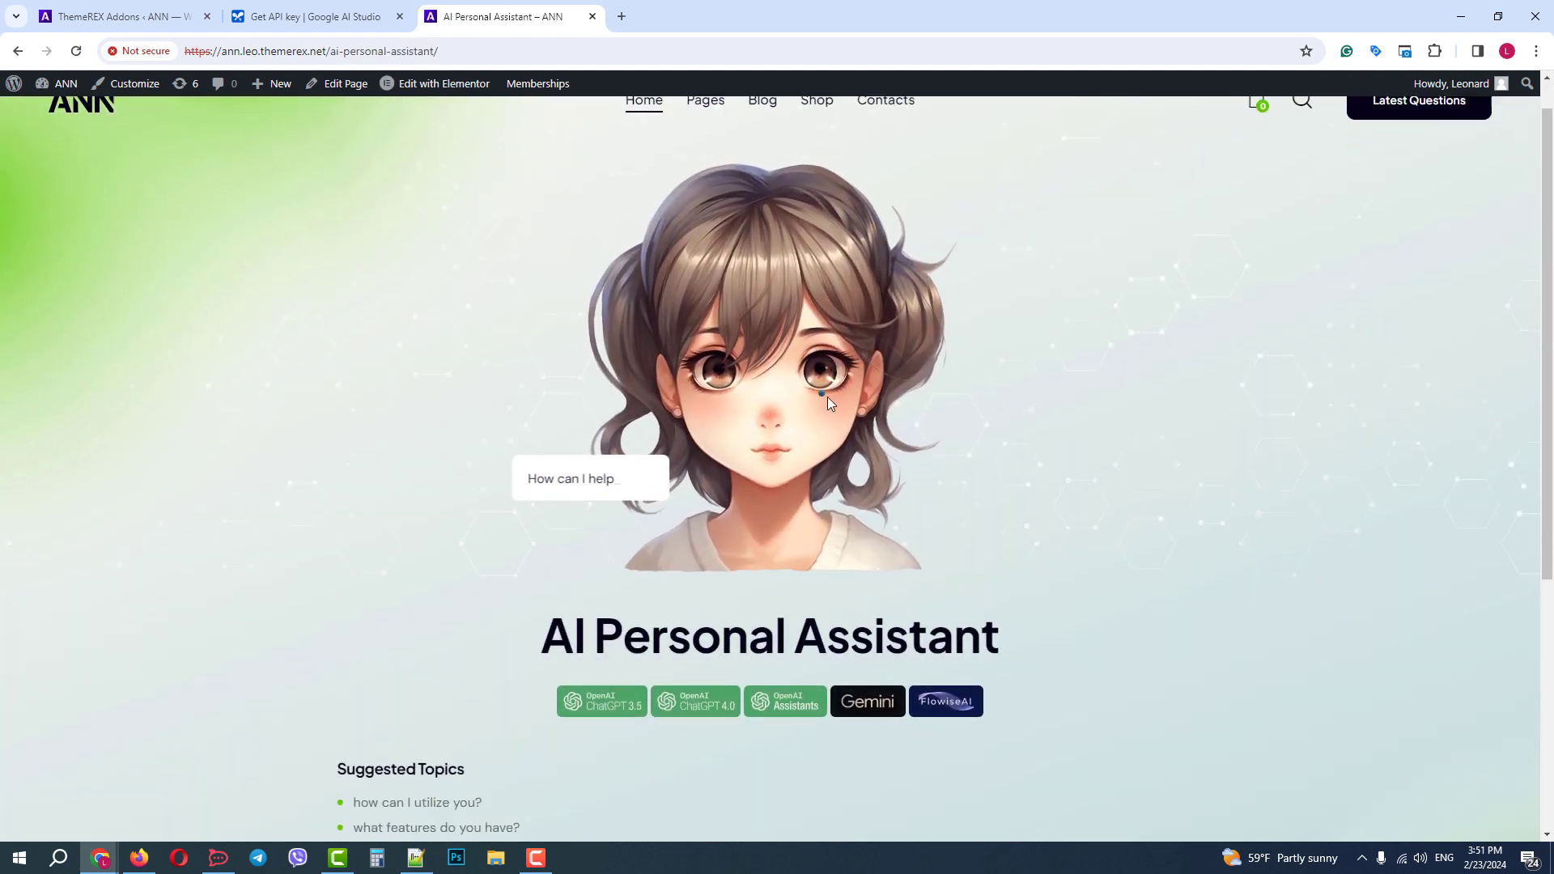
{"action": "scroll", "coordinate": [827, 397], "scroll_direction": "down", "scroll_amount": 5}
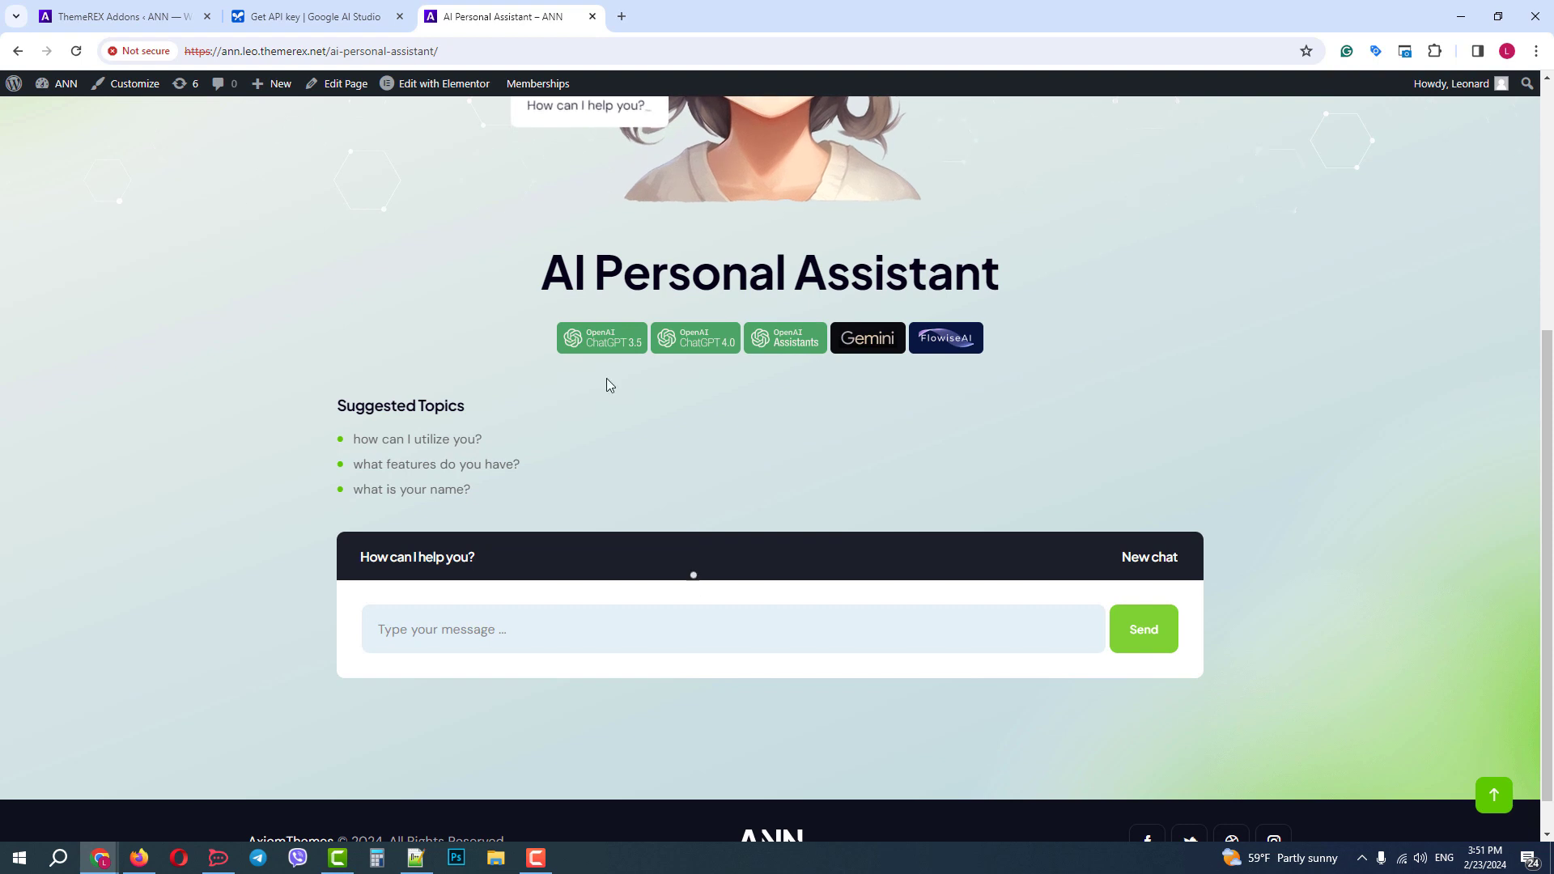
- Set the AI Helper Chat widget's model to Gemini Pro in Elementor
{"action": "left_click", "coordinate": [444, 90]}
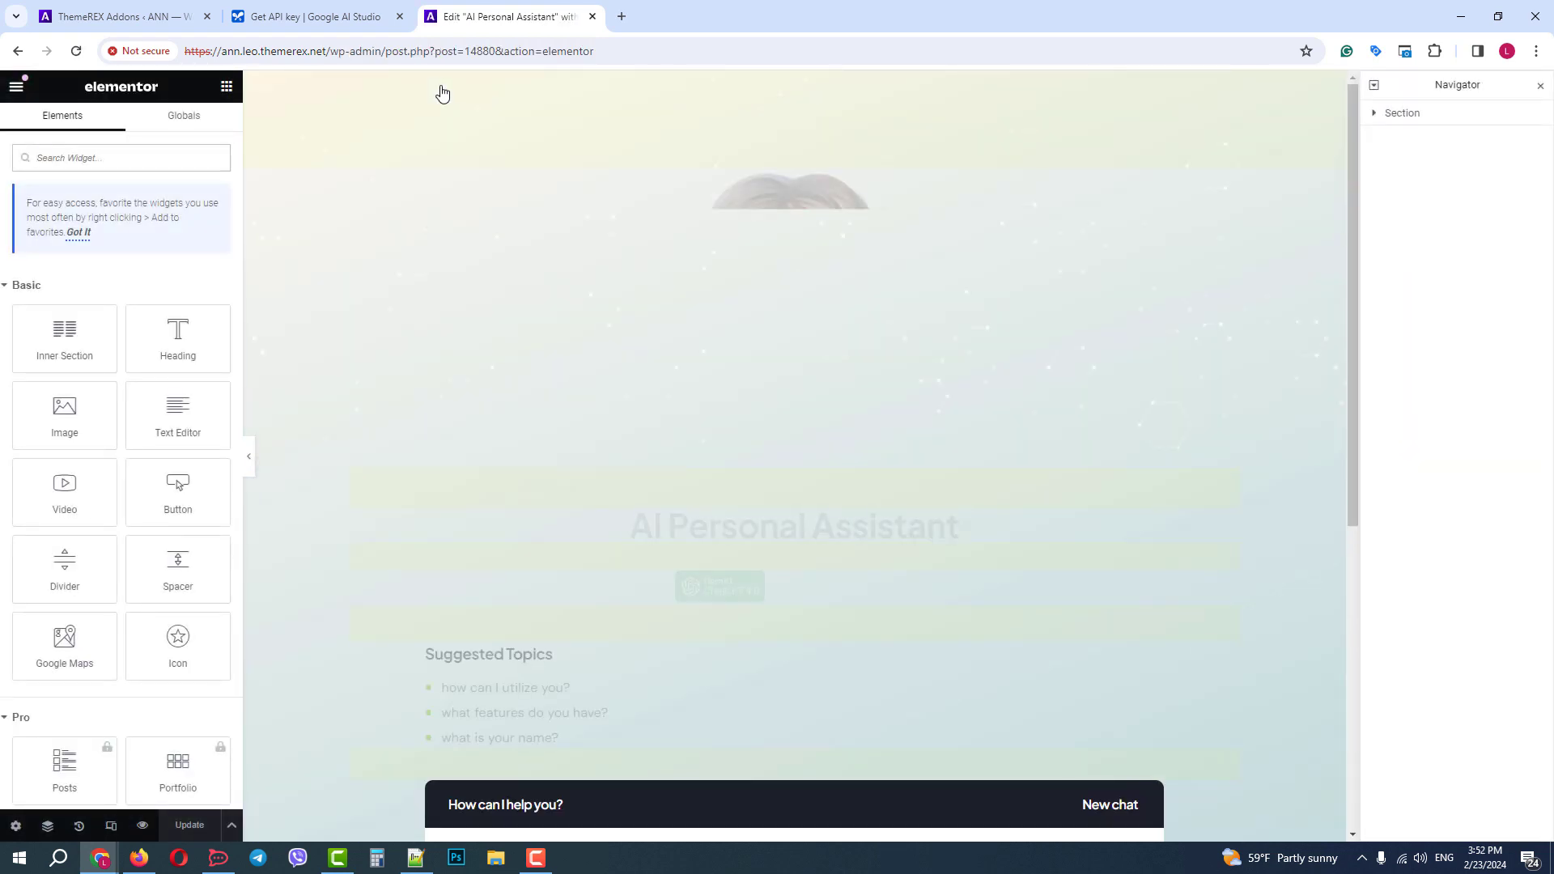
{"action": "scroll", "coordinate": [880, 388], "scroll_direction": "down", "scroll_amount": 3}
{"action": "scroll", "coordinate": [860, 375], "scroll_direction": "down", "scroll_amount": 3}
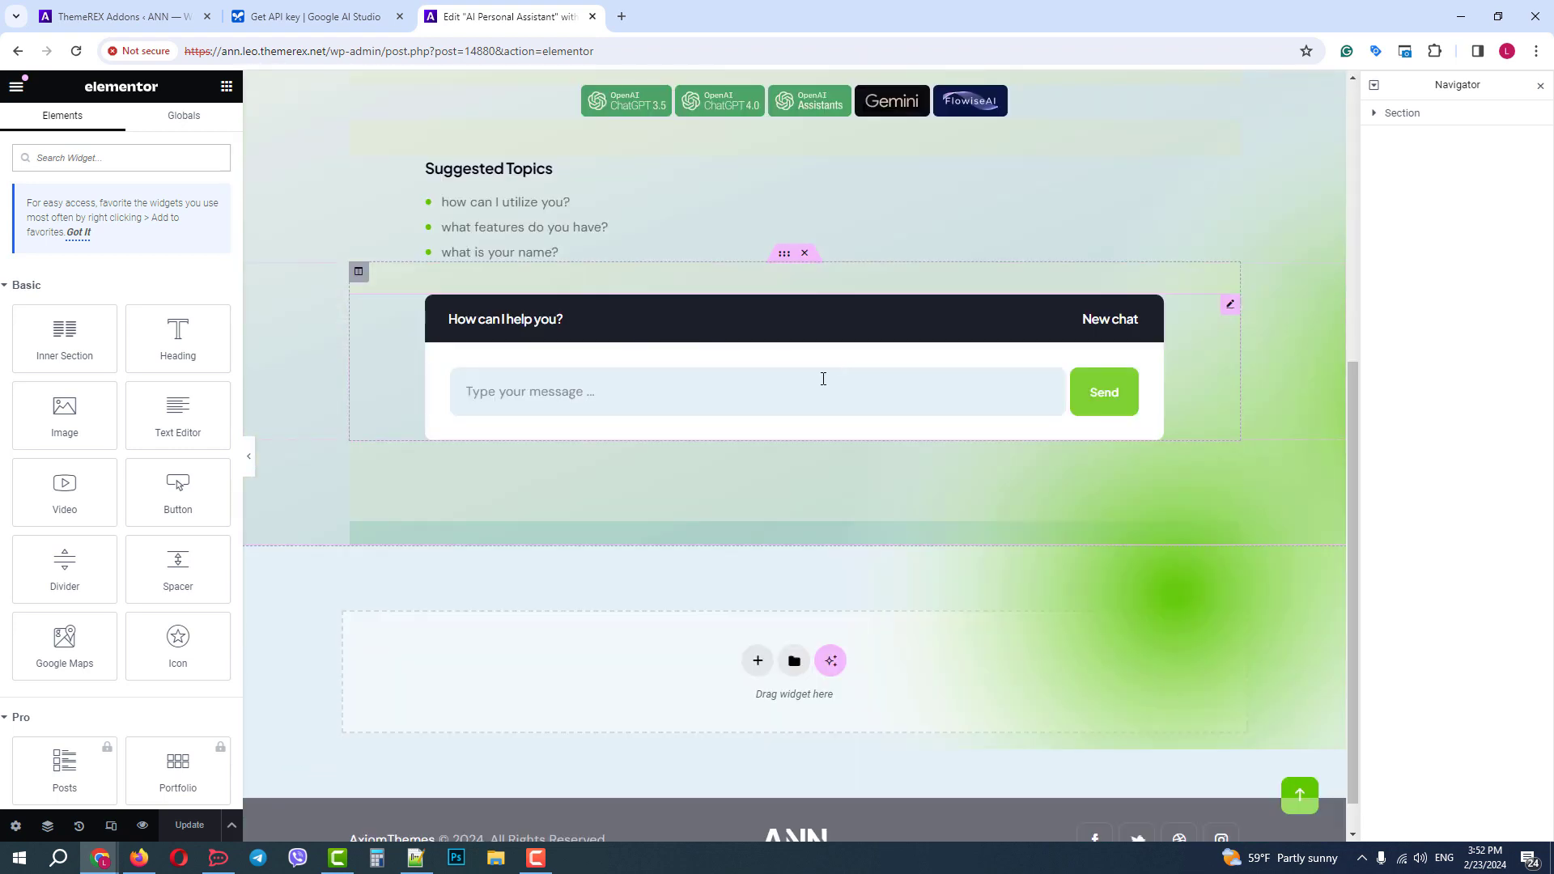
{"action": "left_click", "coordinate": [777, 389]}
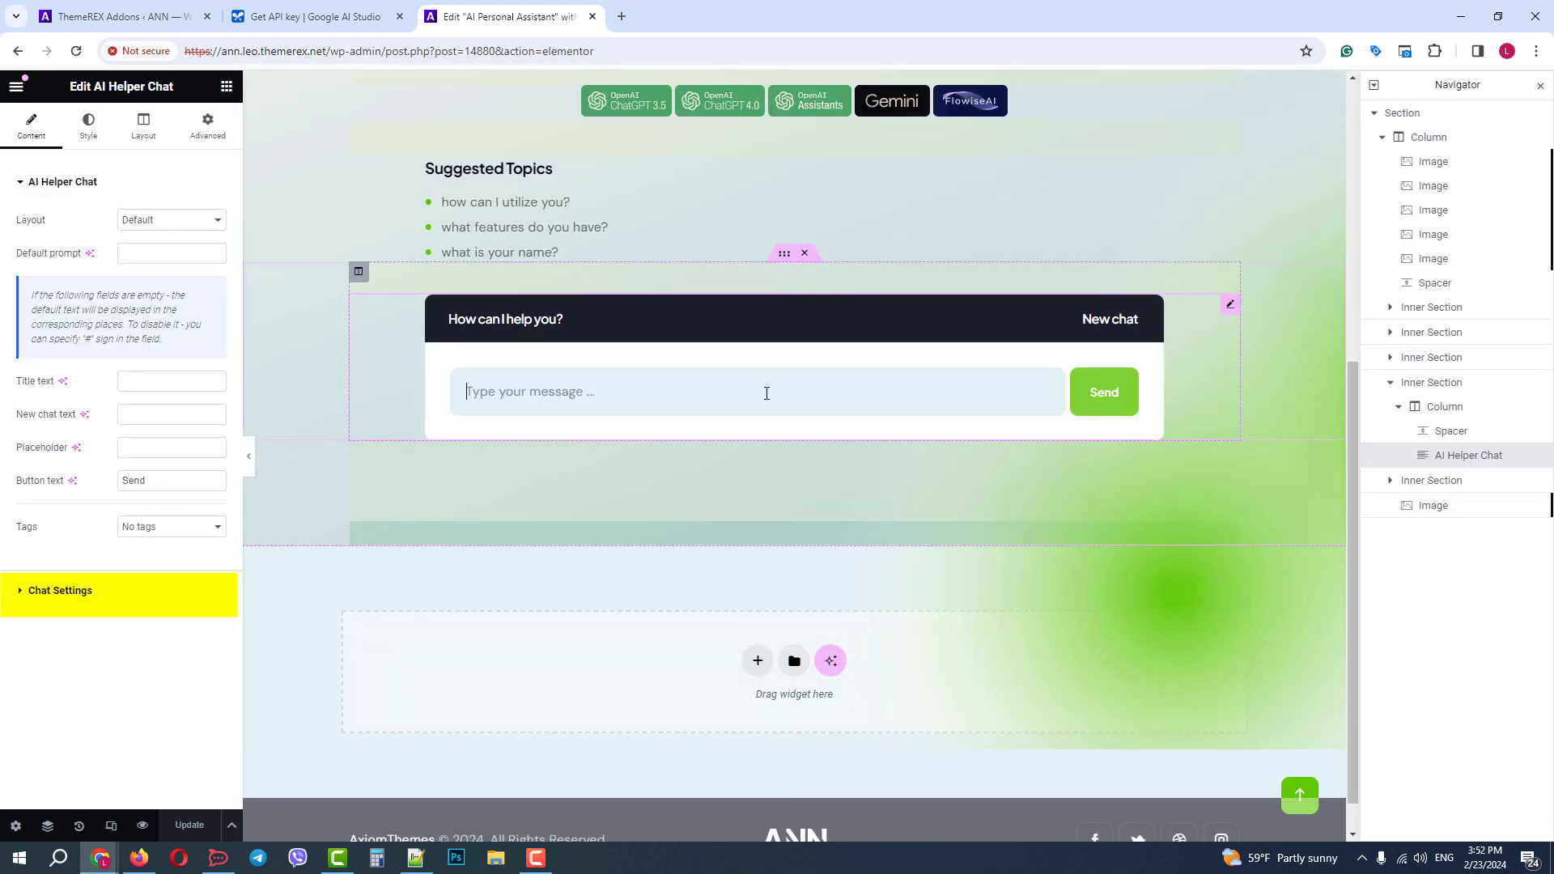
{"action": "left_click", "coordinate": [128, 591]}
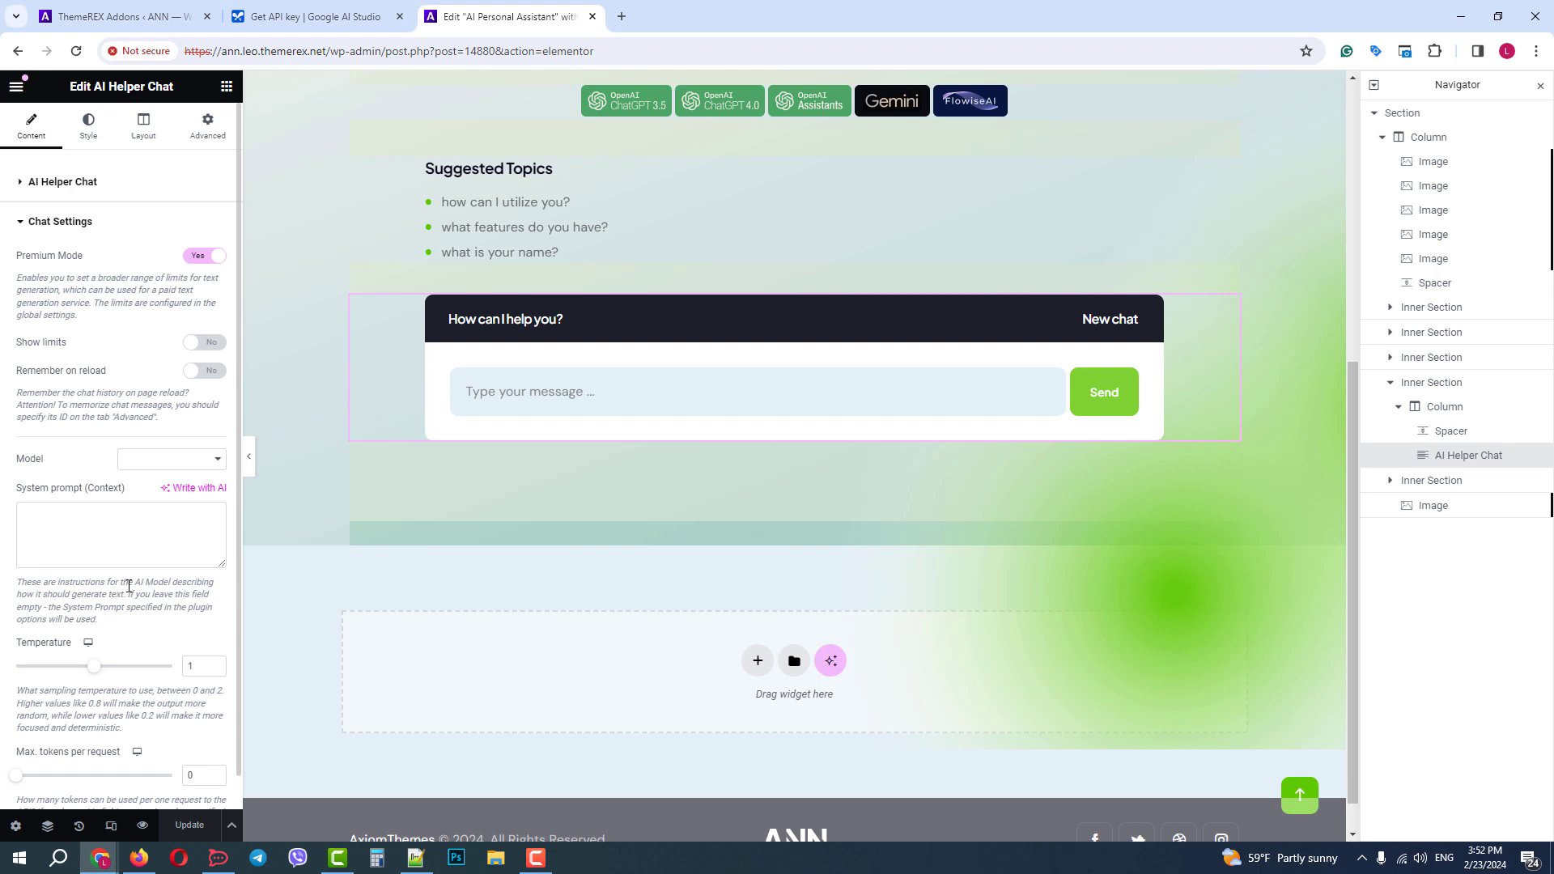
{"action": "left_click", "coordinate": [174, 459]}
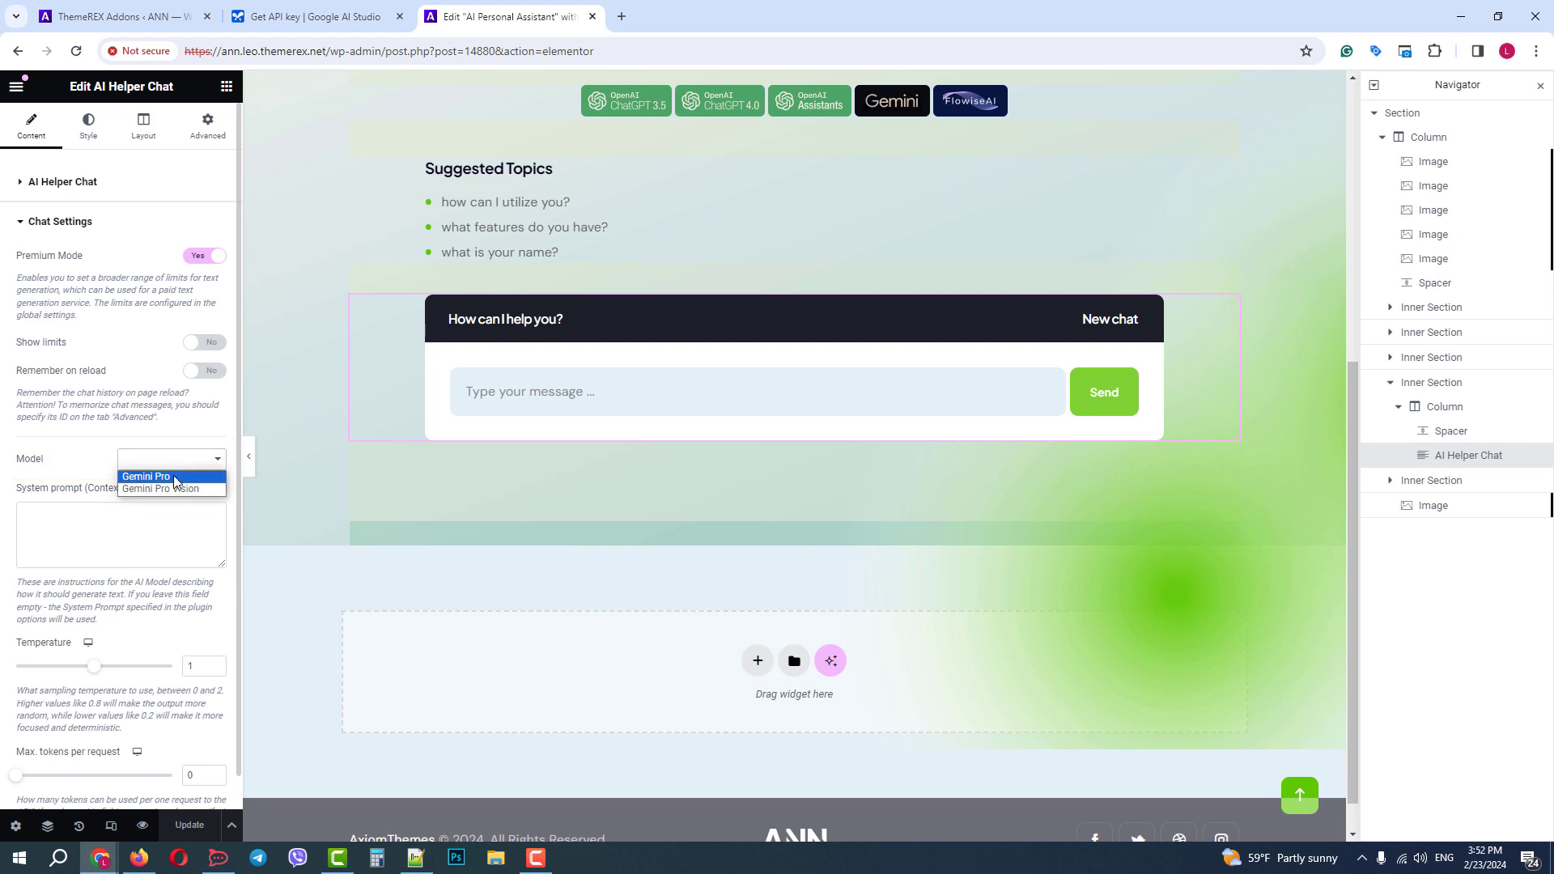
{"action": "left_click", "coordinate": [174, 476]}
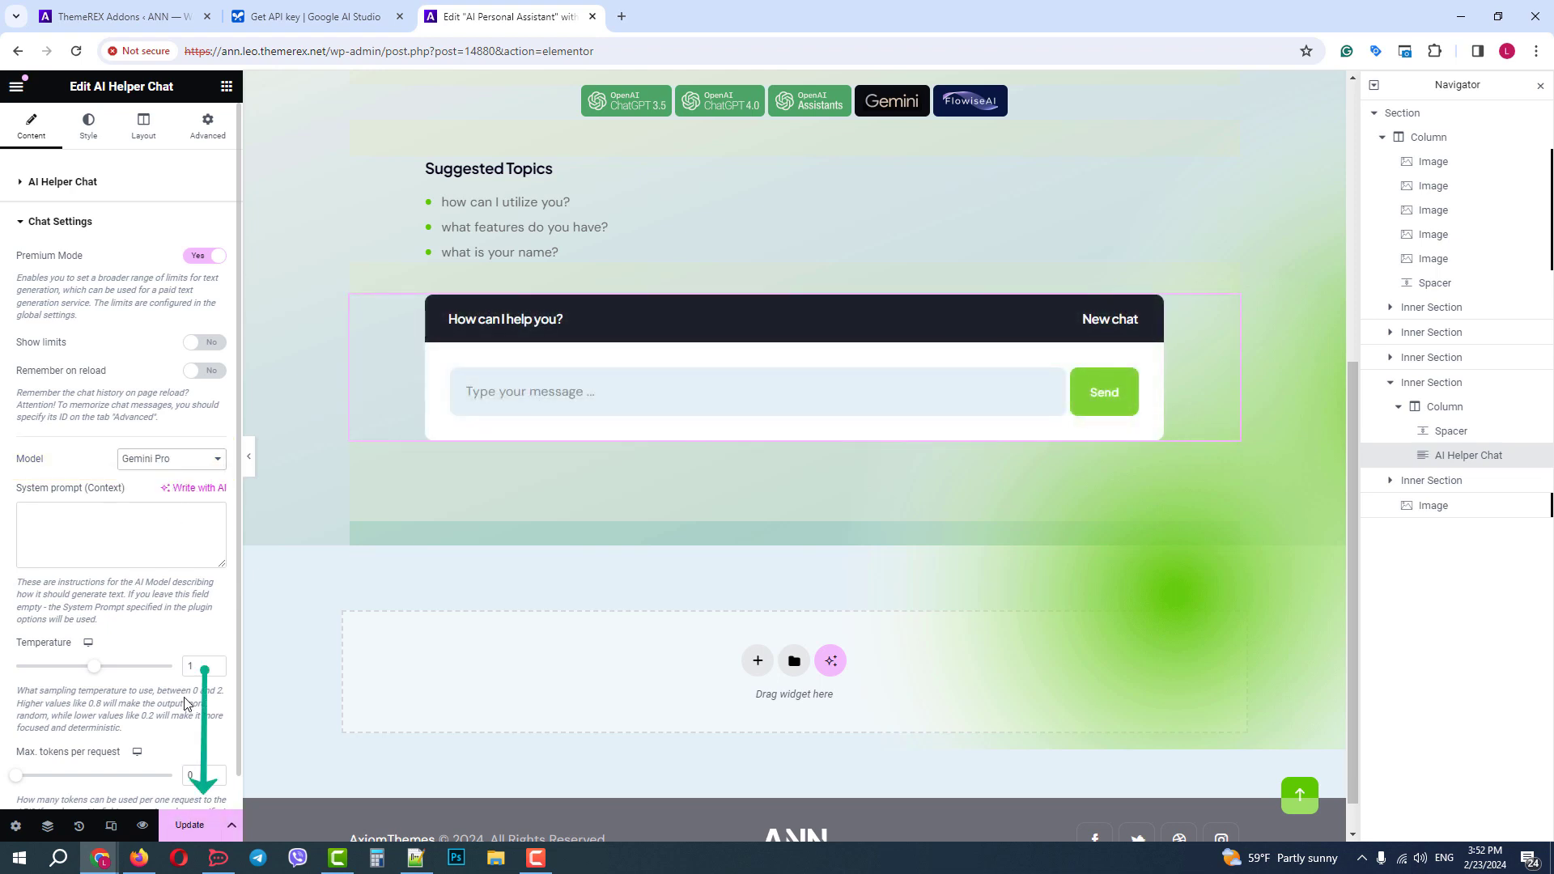
- Update the page and view the live page in a new tab
{"action": "left_click", "coordinate": [191, 824]}
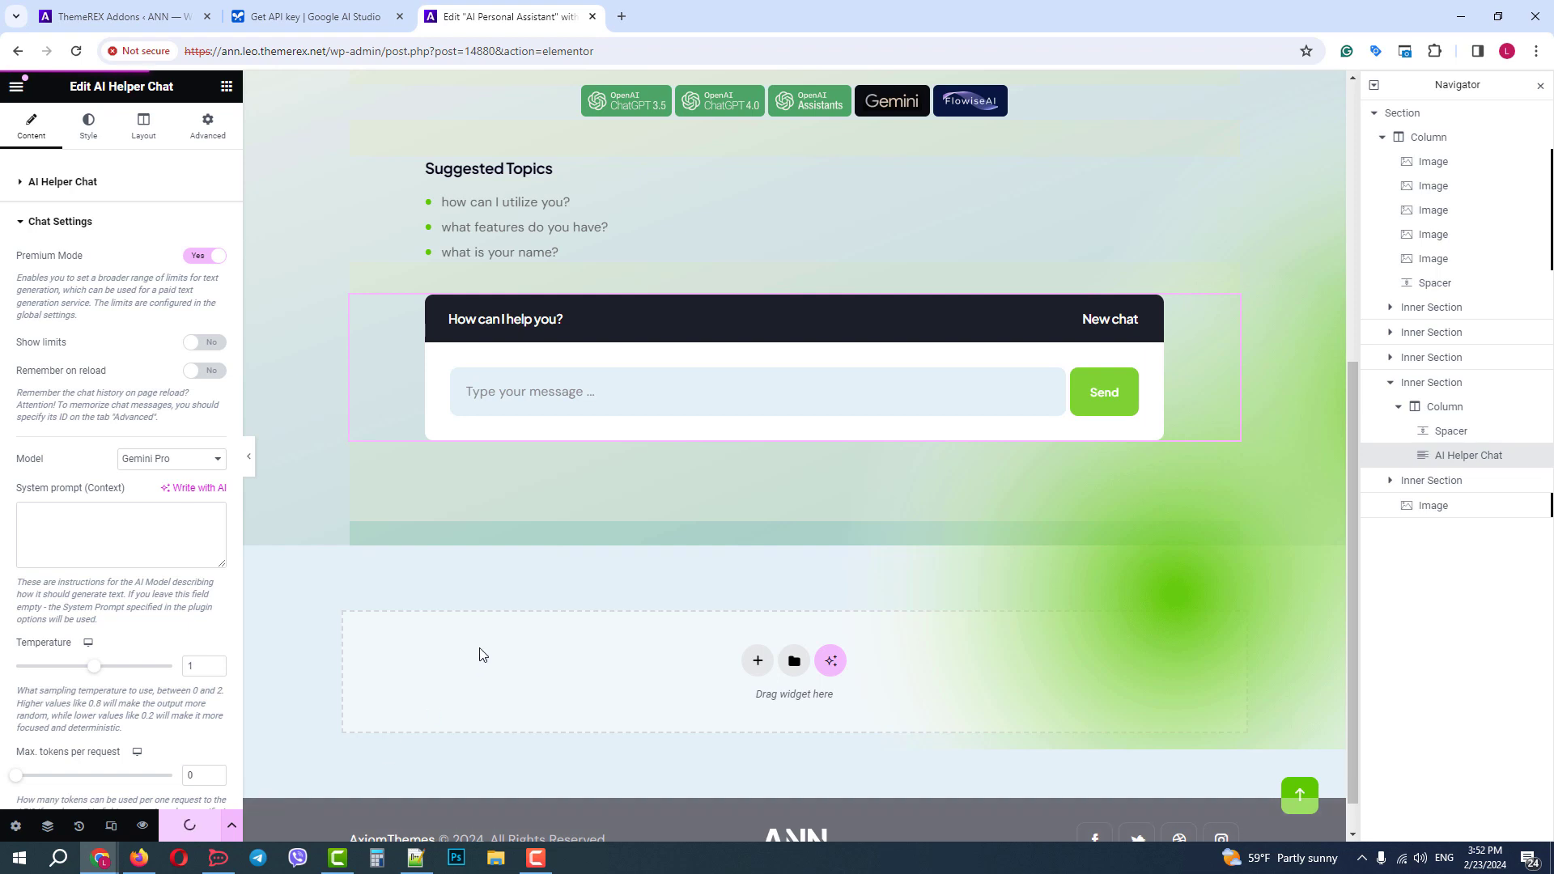
{"action": "left_click", "coordinate": [15, 89]}
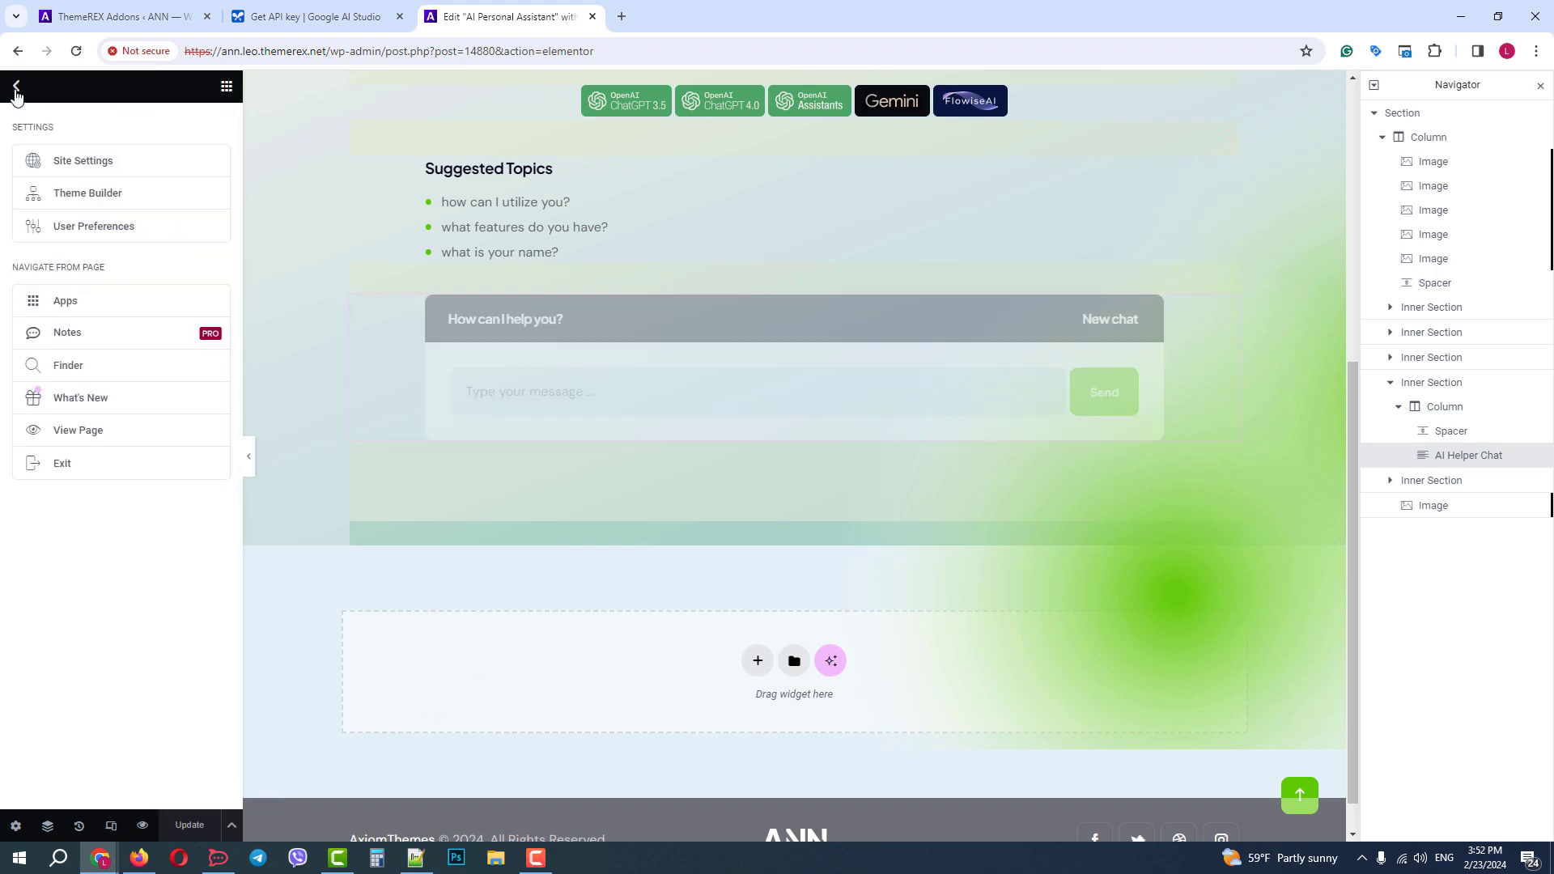
{"action": "left_click", "coordinate": [97, 437]}
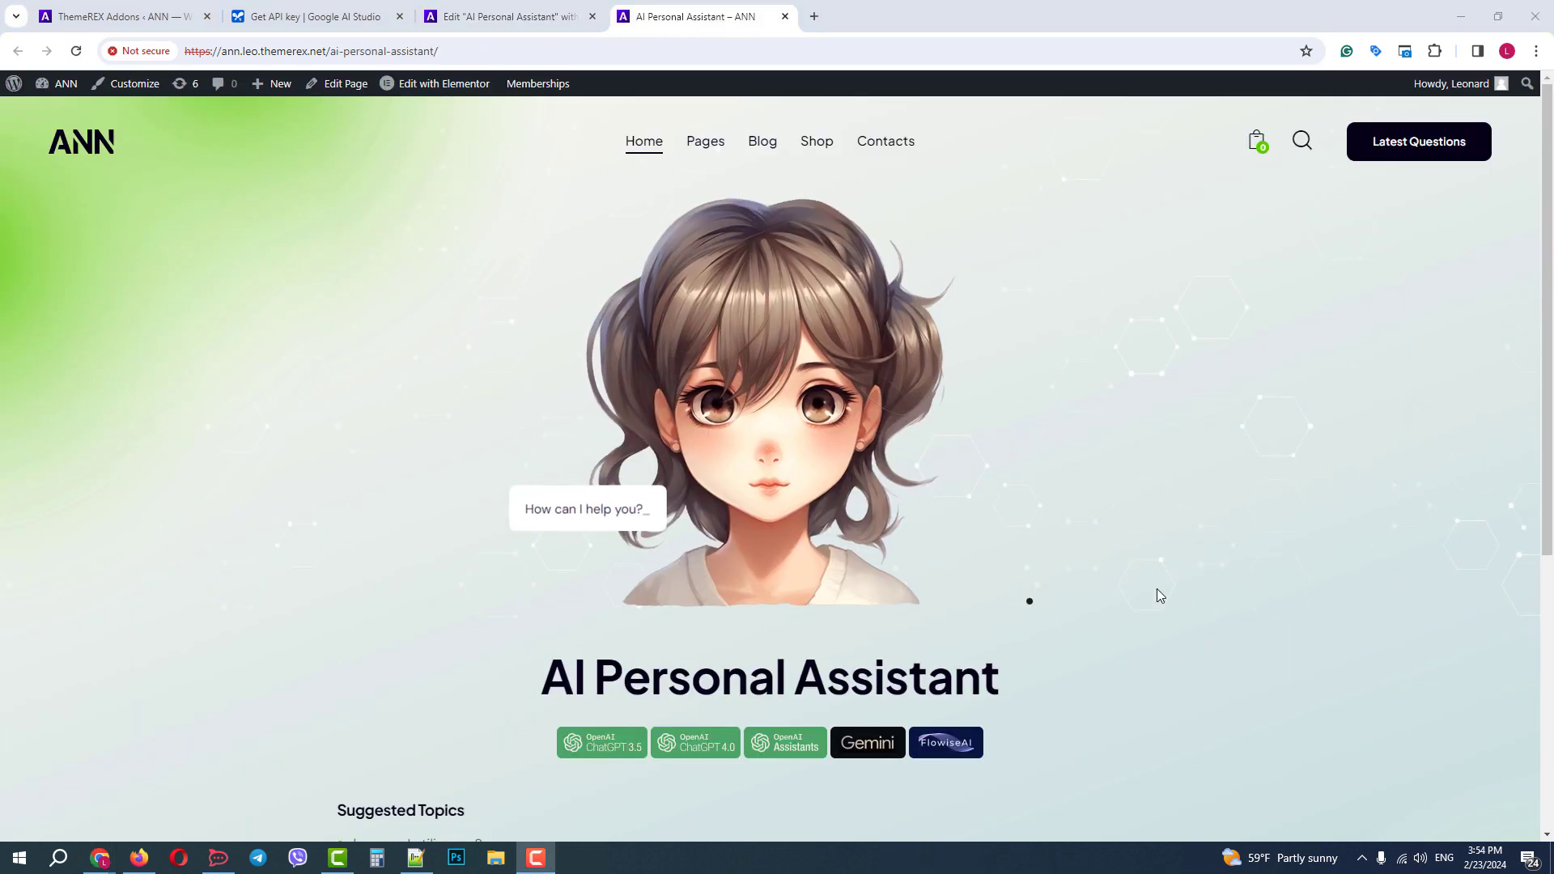
- Send 'hi' in the live page's chat, getting a location-not-supported API error
{"action": "scroll", "coordinate": [1153, 566], "scroll_direction": "down", "scroll_amount": 4}
{"action": "scroll", "coordinate": [1113, 571], "scroll_direction": "down", "scroll_amount": 2}
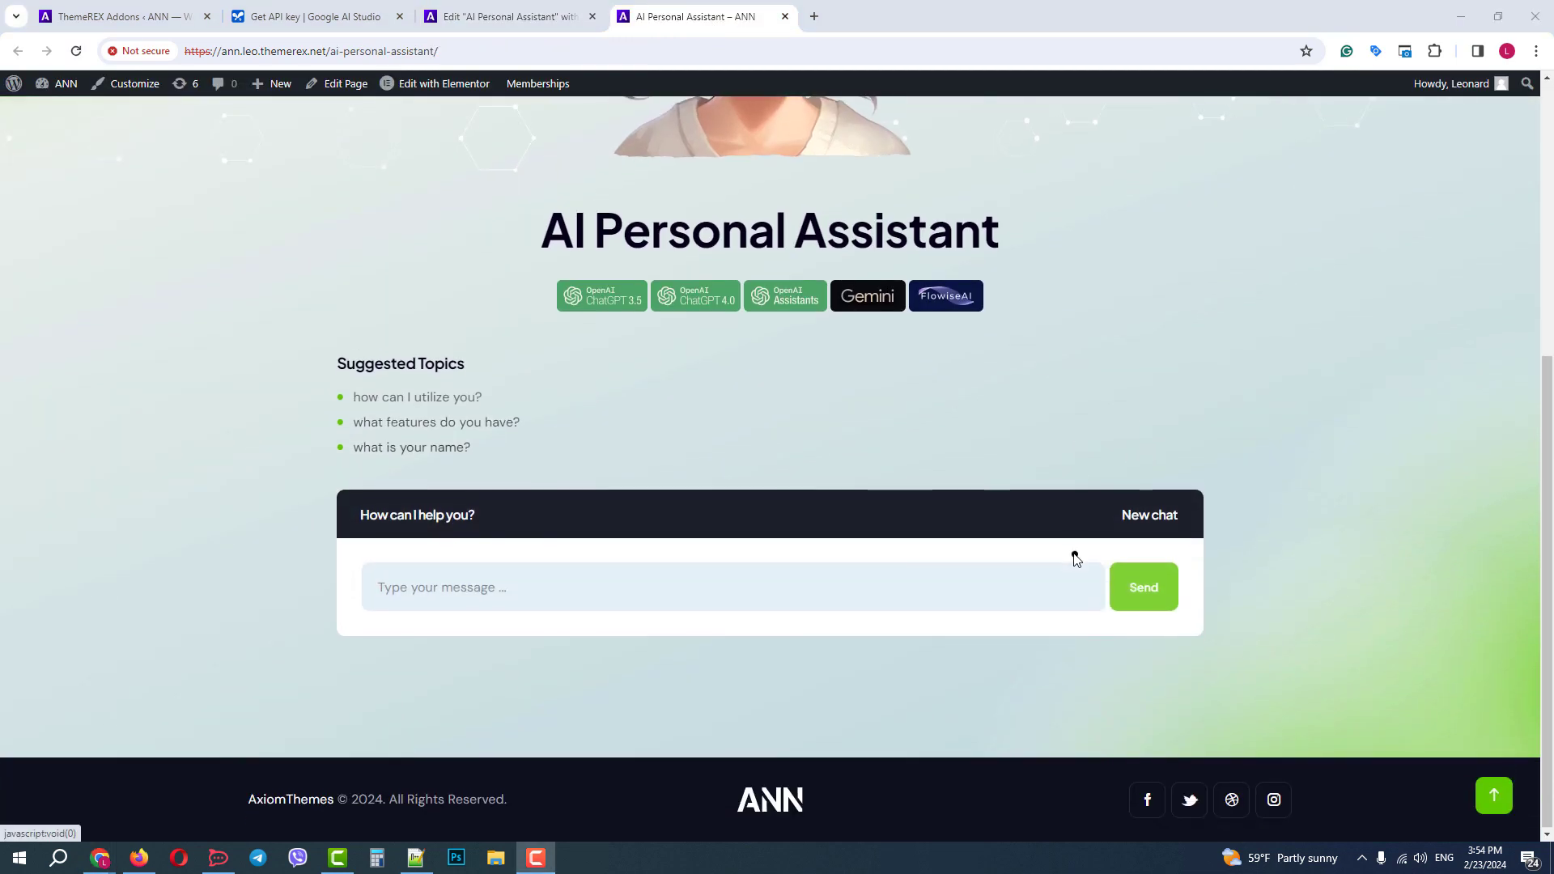
{"action": "left_click", "coordinate": [577, 585]}
{"action": "type", "text": "hi who are yo"}
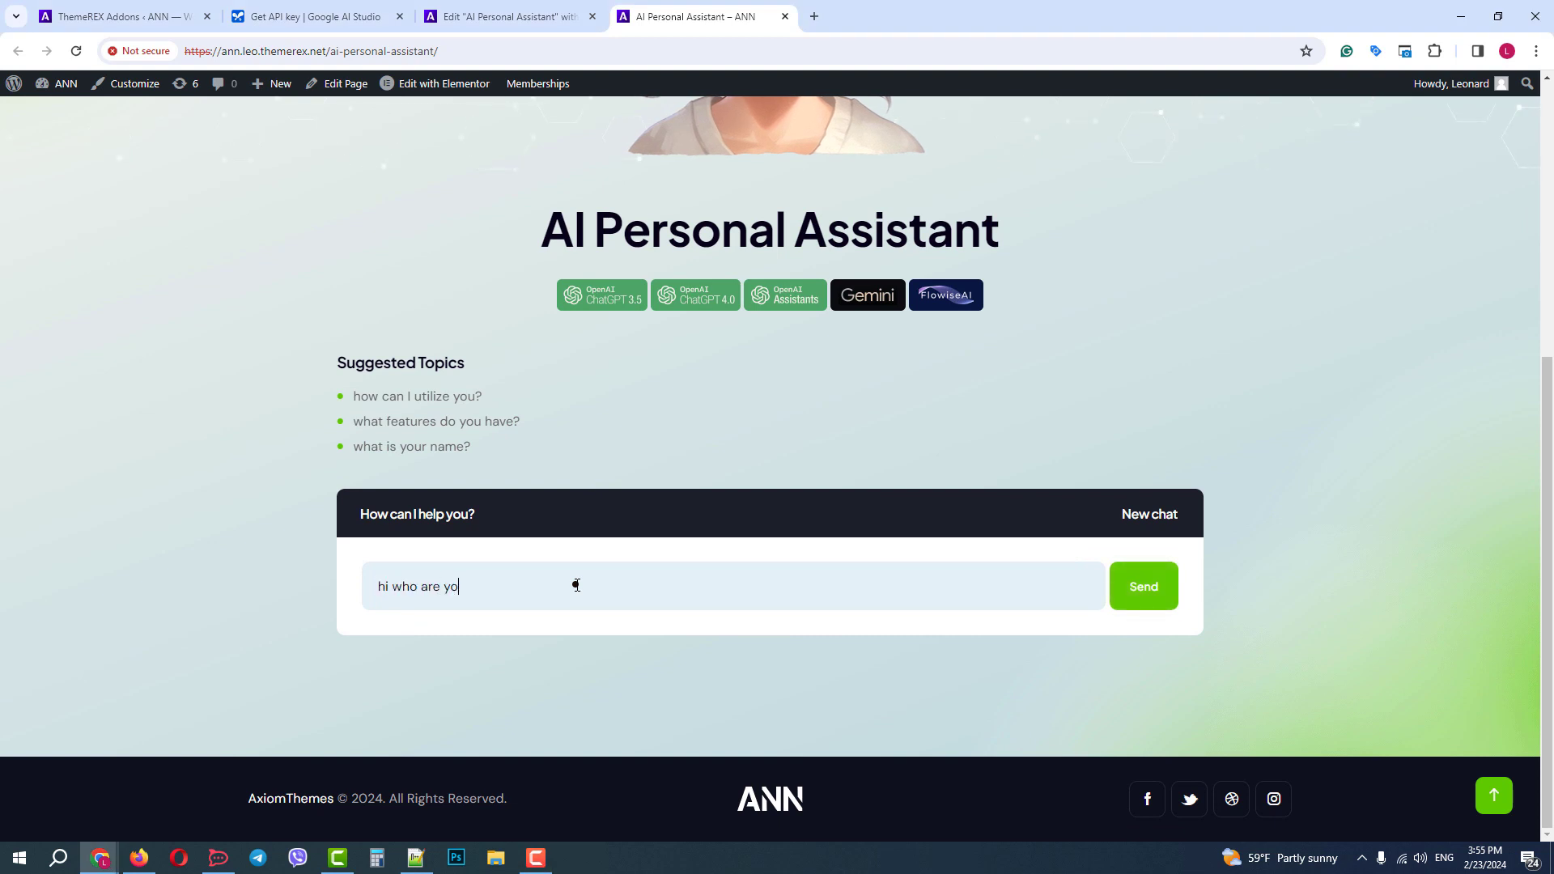
{"action": "key", "text": "Return"}
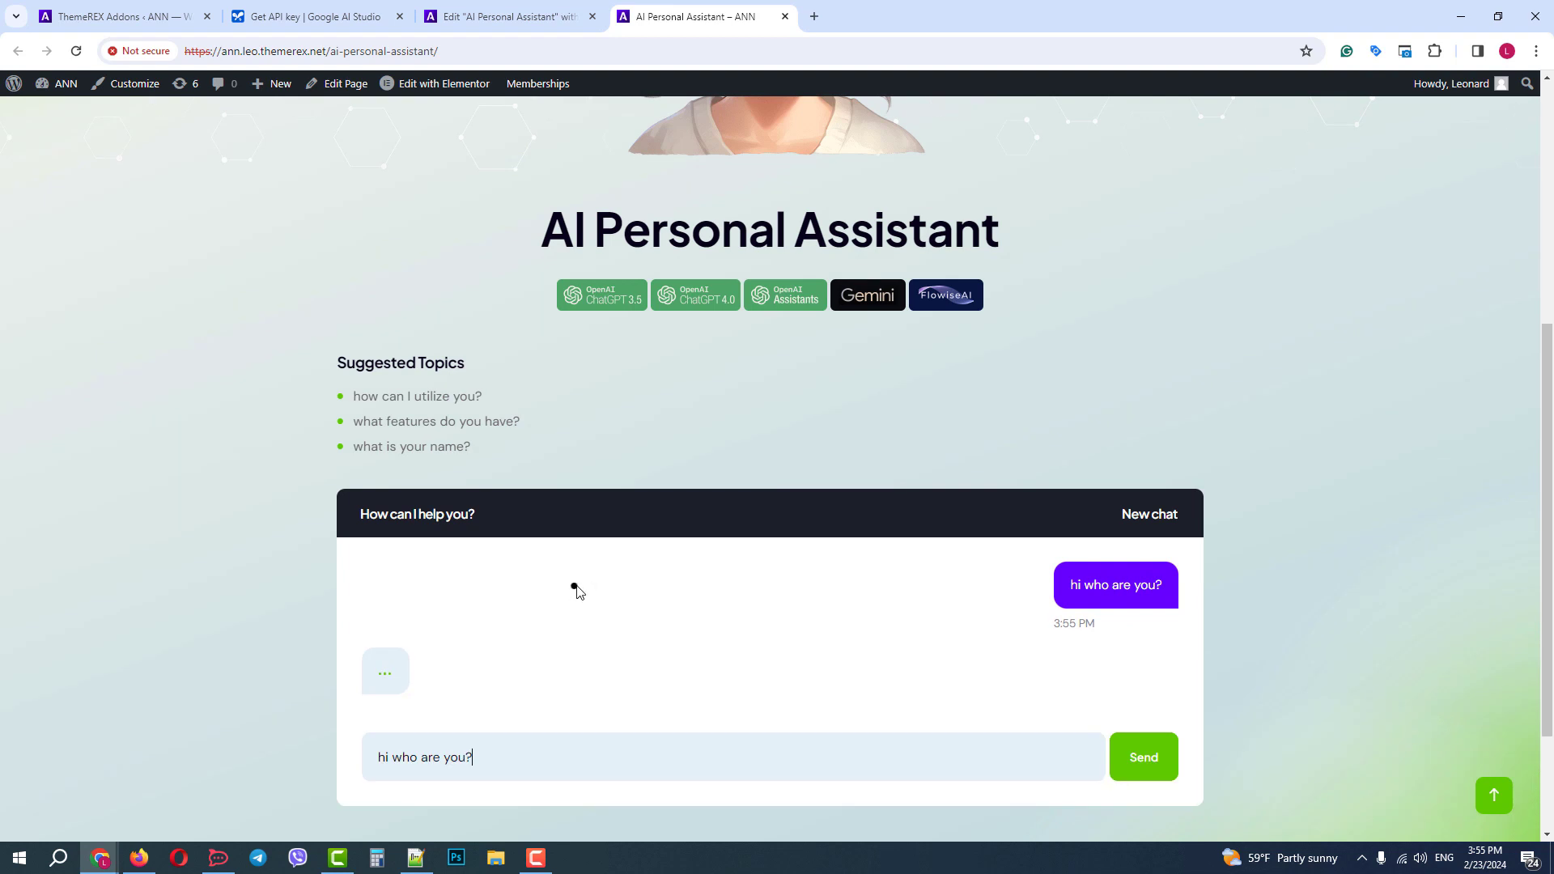
{"action": "scroll", "coordinate": [577, 588], "scroll_direction": "down", "scroll_amount": 1}
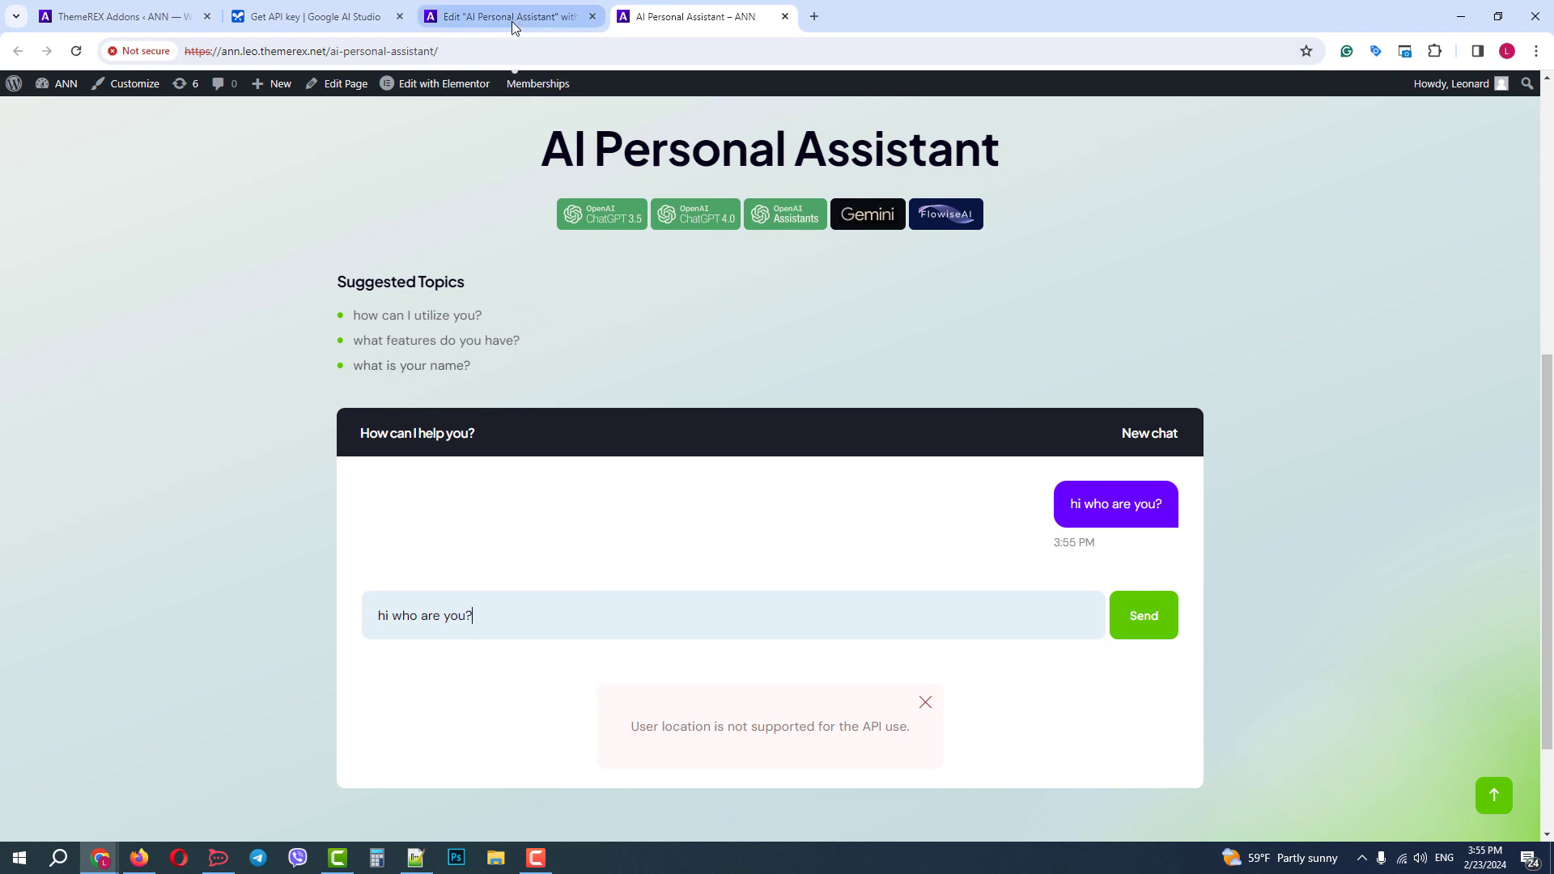
- Paste the proxy address into the Google AI (Gemini) Proxy URL and save the options
{"action": "left_click", "coordinate": [147, 10]}
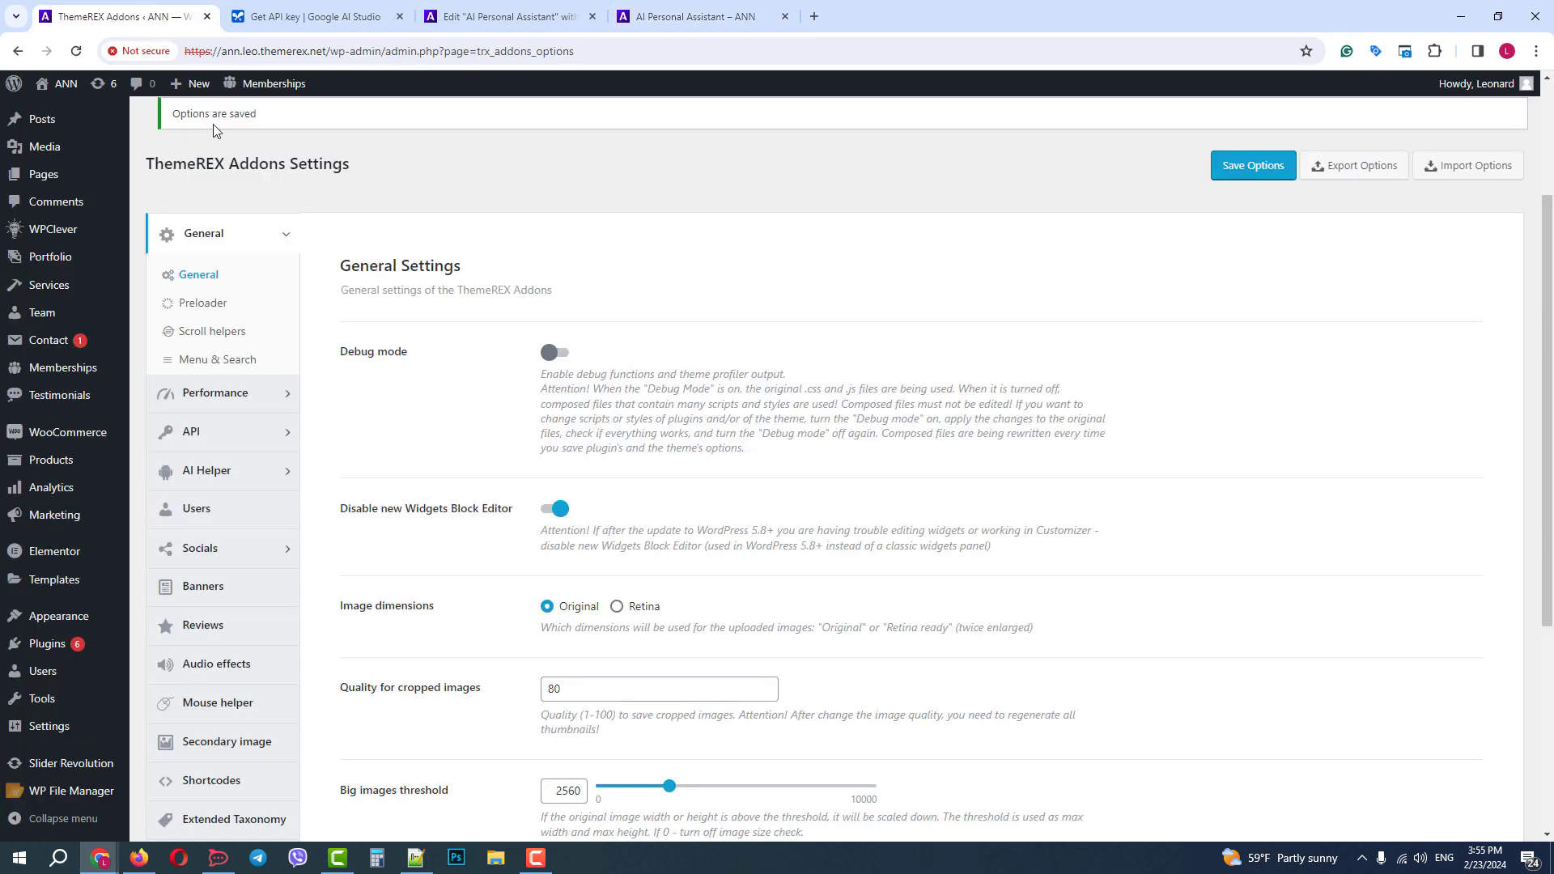
{"action": "left_click", "coordinate": [227, 476]}
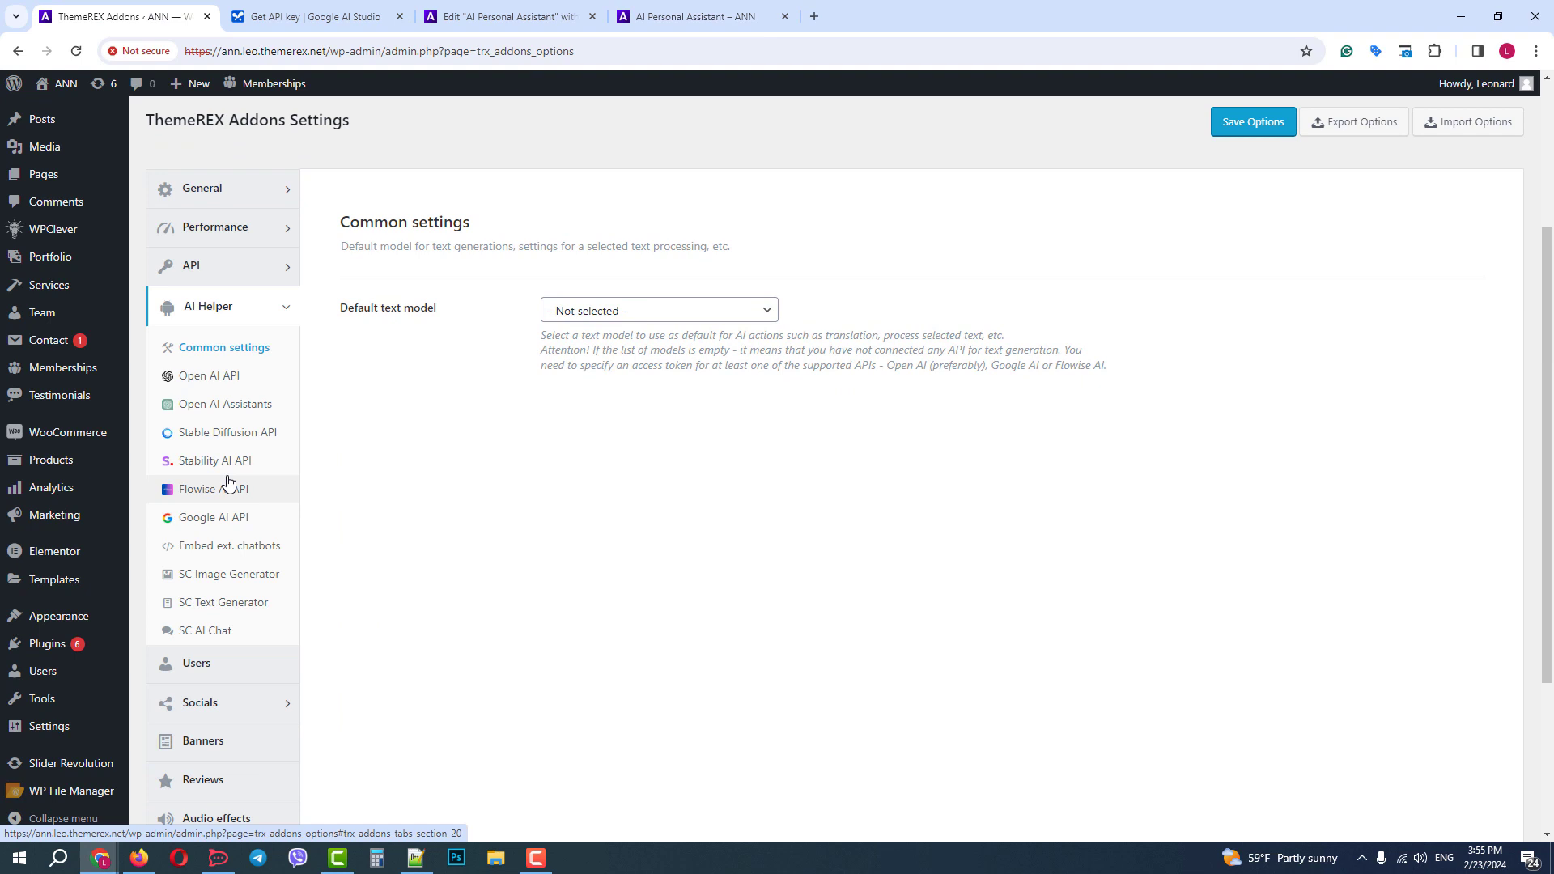
{"action": "left_click", "coordinate": [225, 525]}
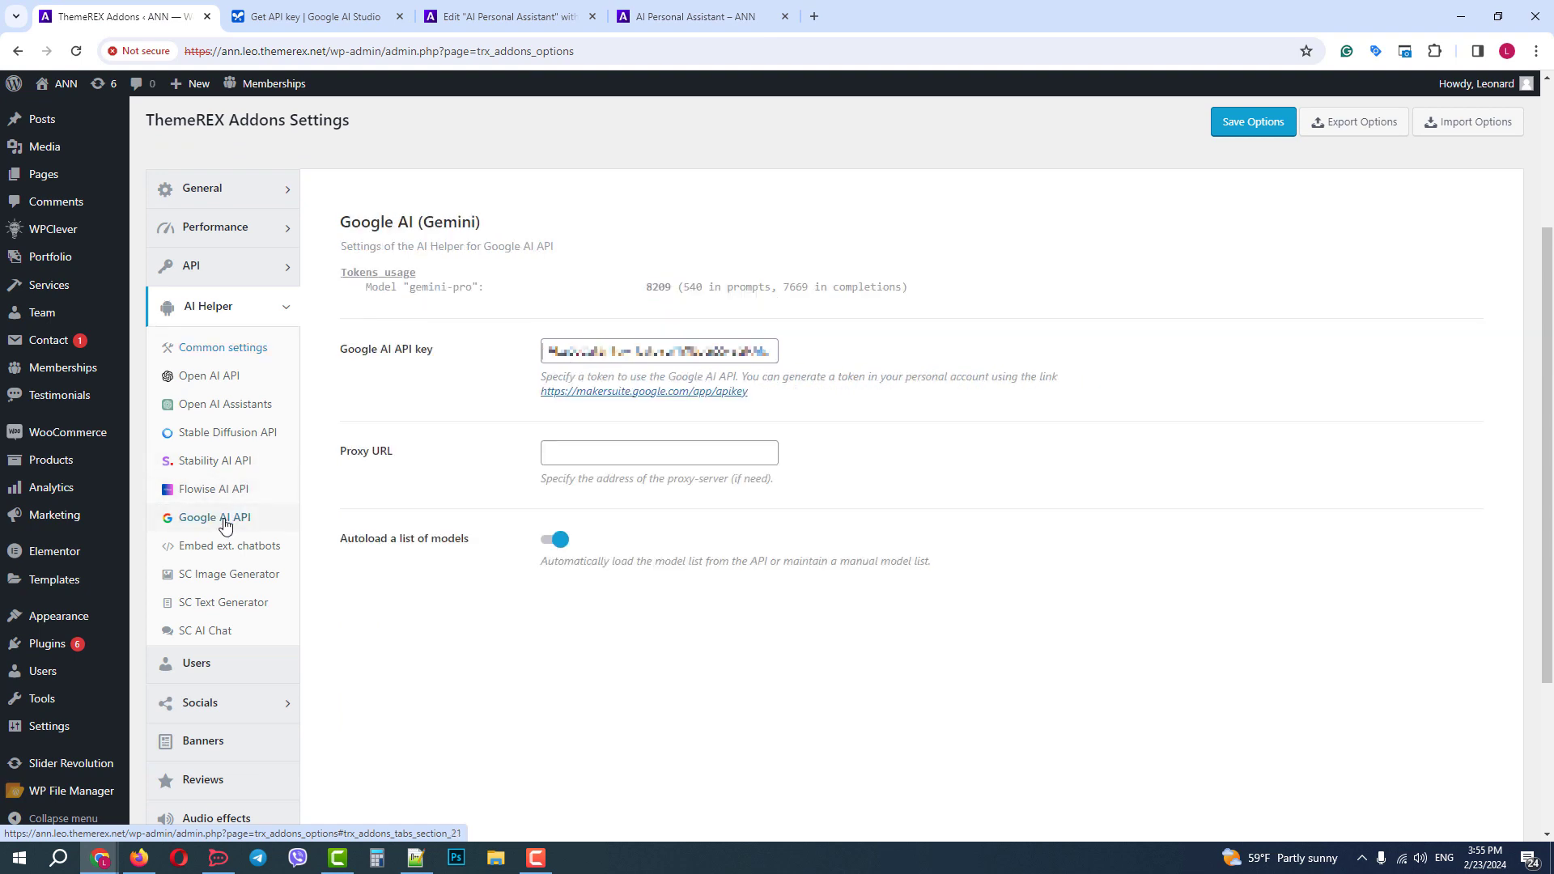
{"action": "right_click", "coordinate": [573, 455]}
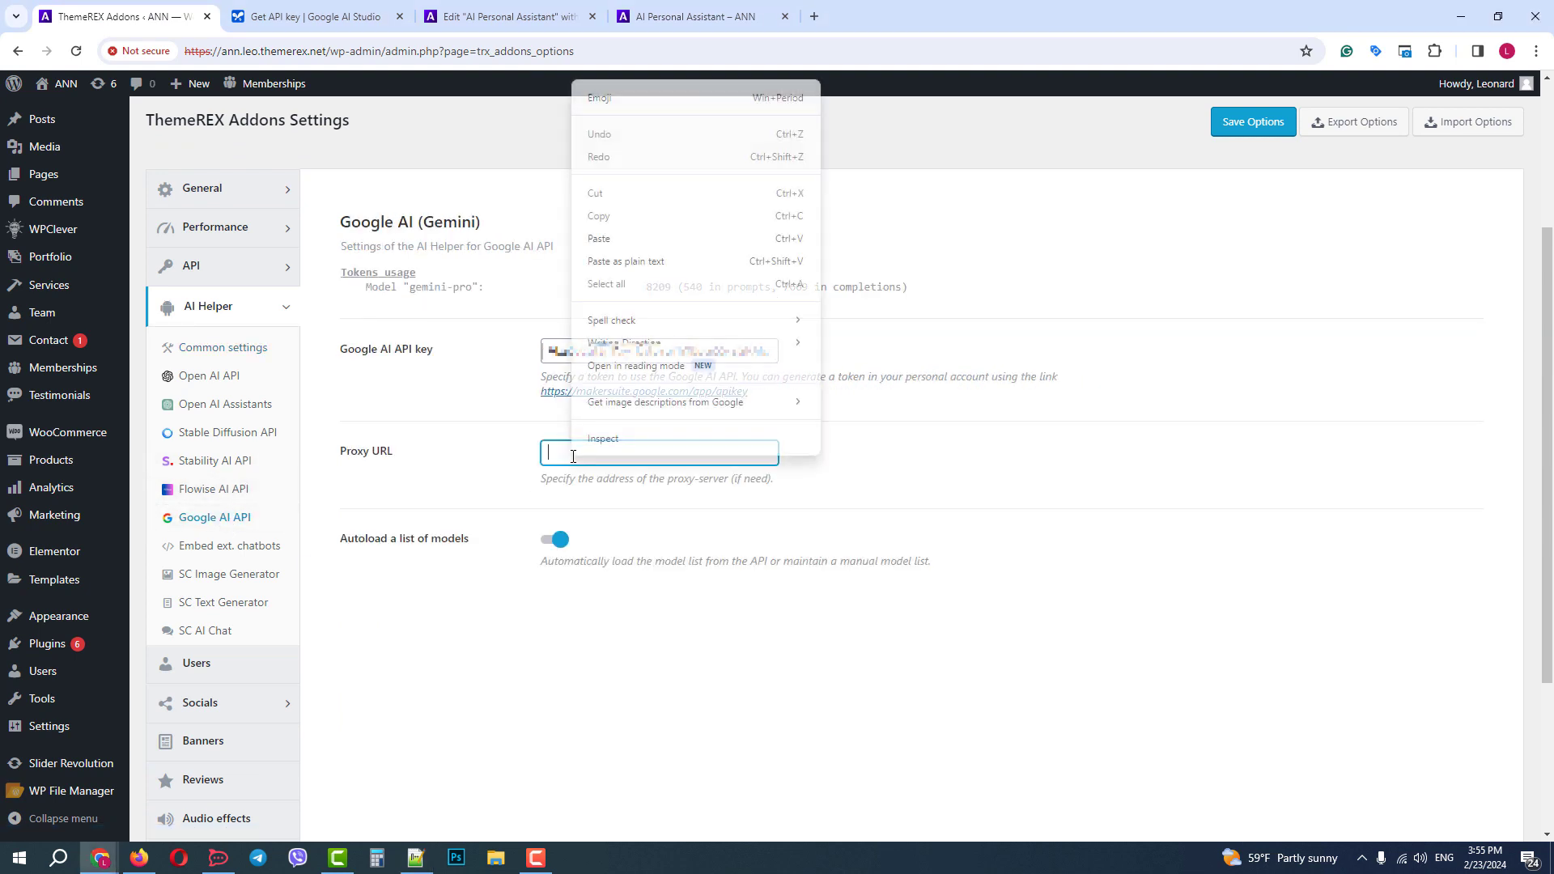
{"action": "left_click", "coordinate": [620, 241]}
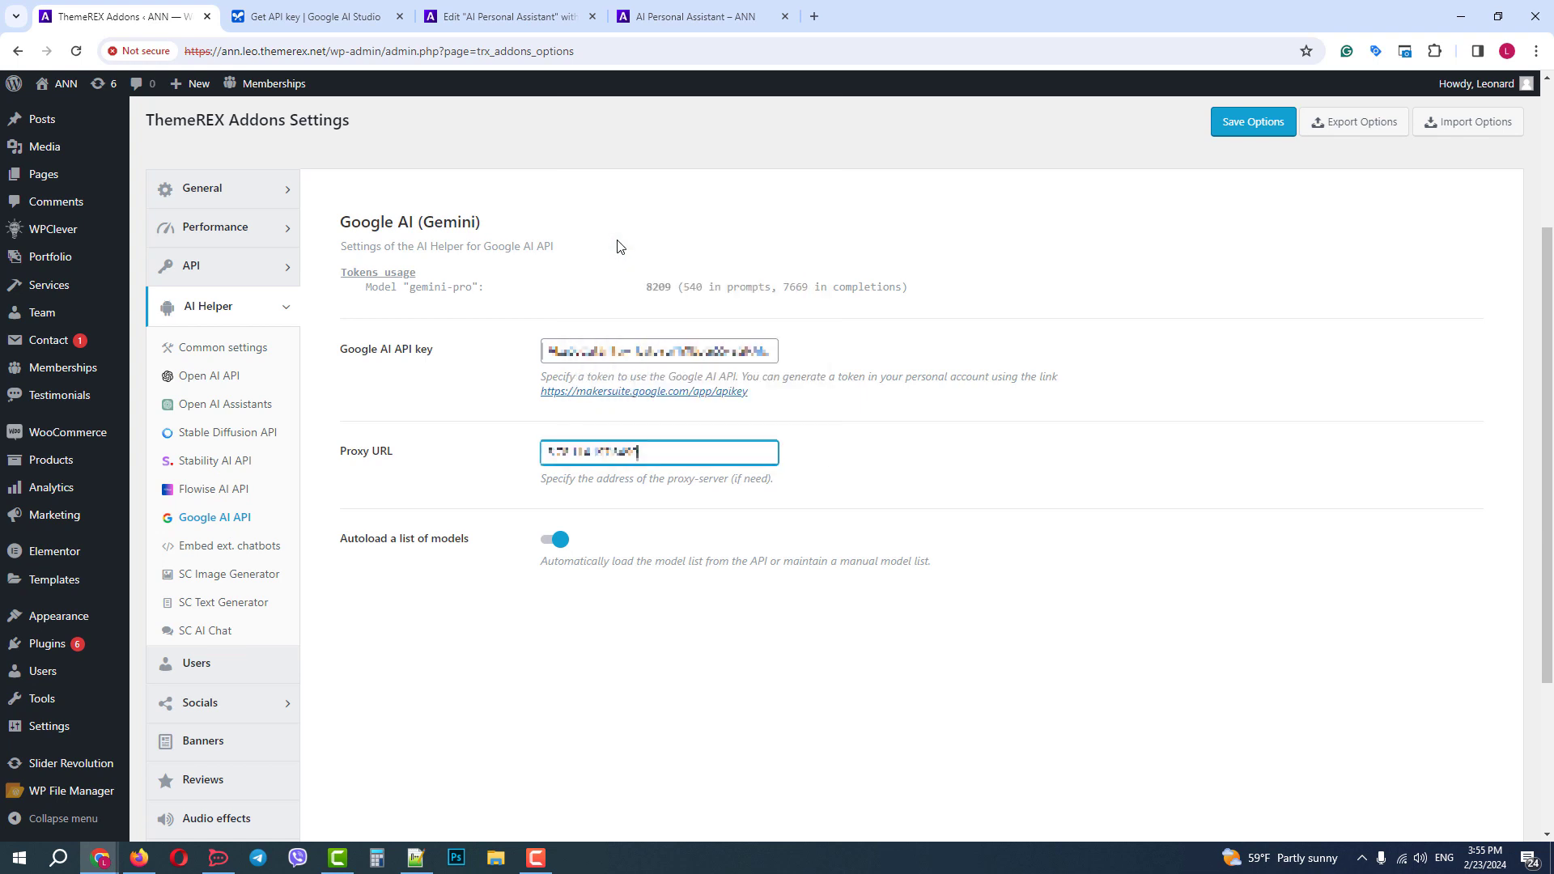
{"action": "left_click", "coordinate": [1249, 136]}
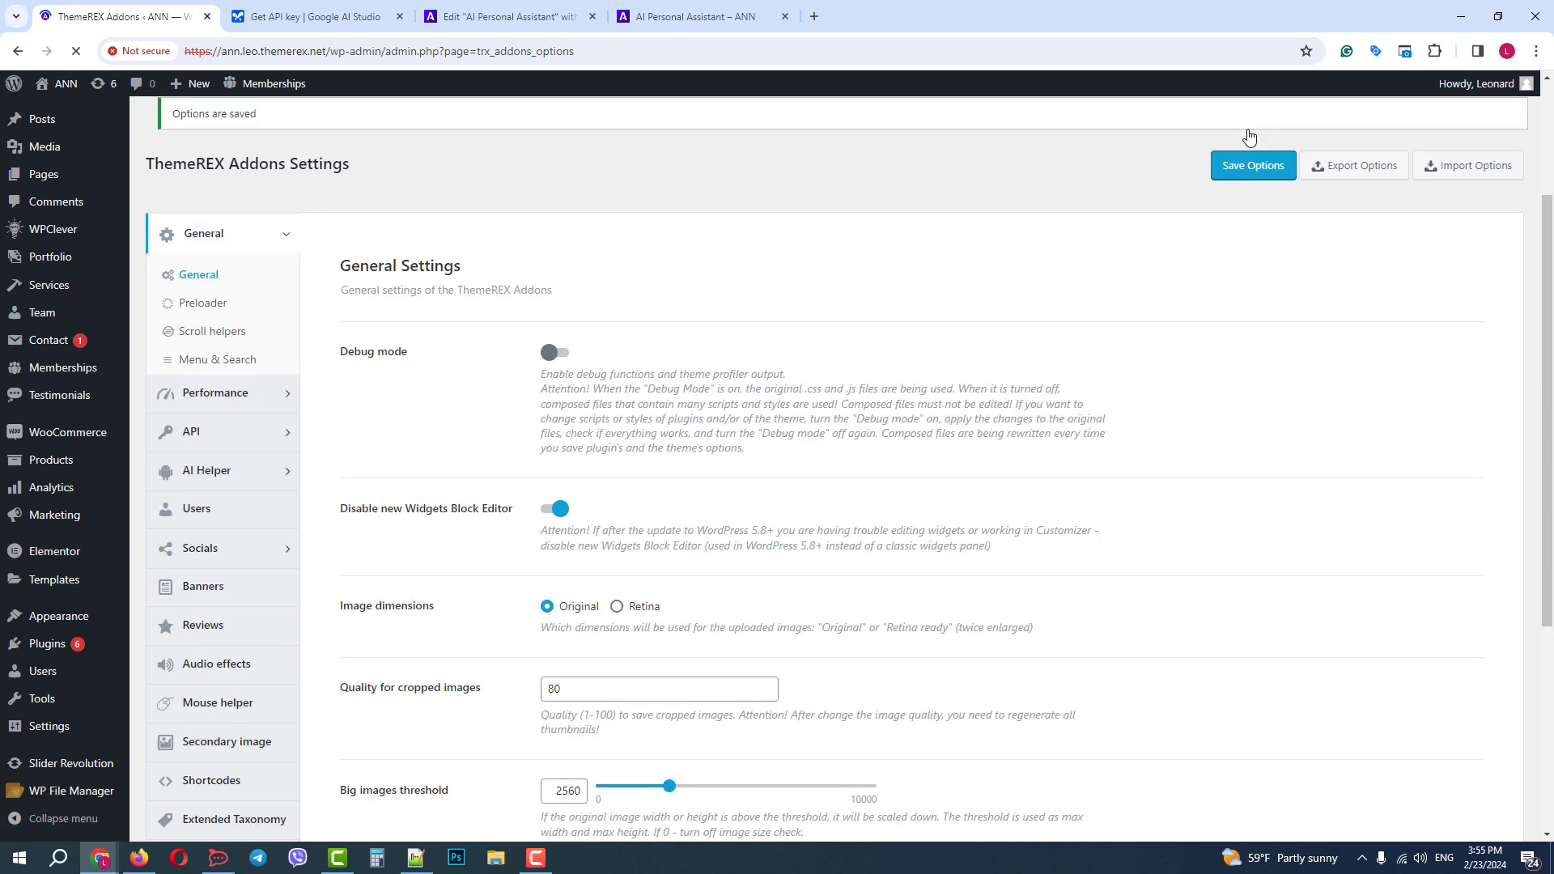
- Reload the AI Personal Assistant page and send 'Hi' in its chat
{"action": "left_click", "coordinate": [689, 18]}
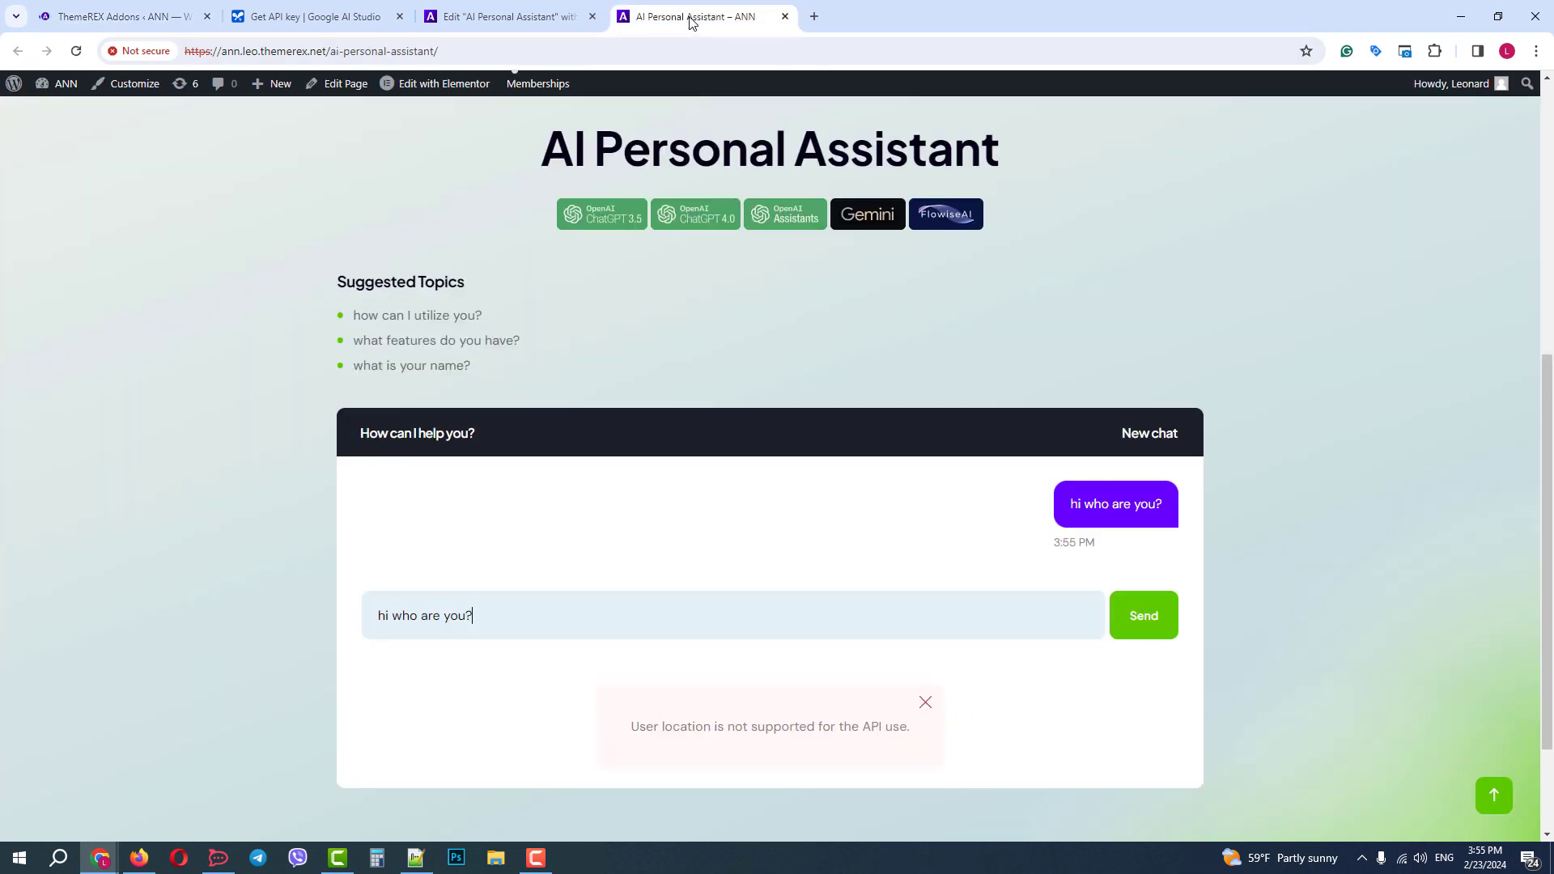
{"action": "left_click", "coordinate": [77, 51]}
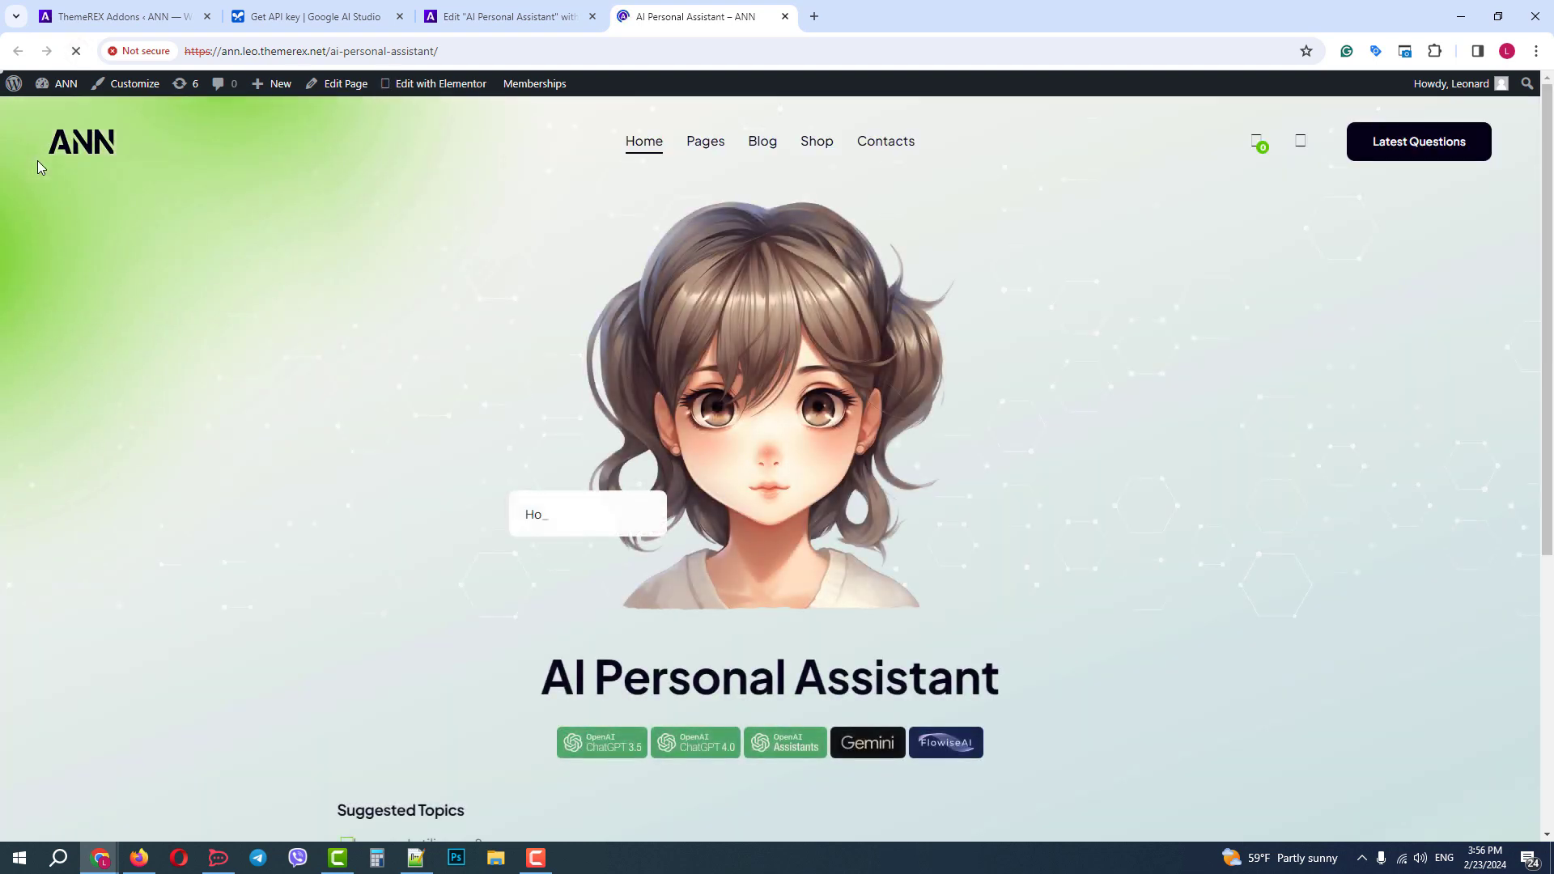
{"action": "scroll", "coordinate": [838, 468], "scroll_direction": "down", "scroll_amount": 5}
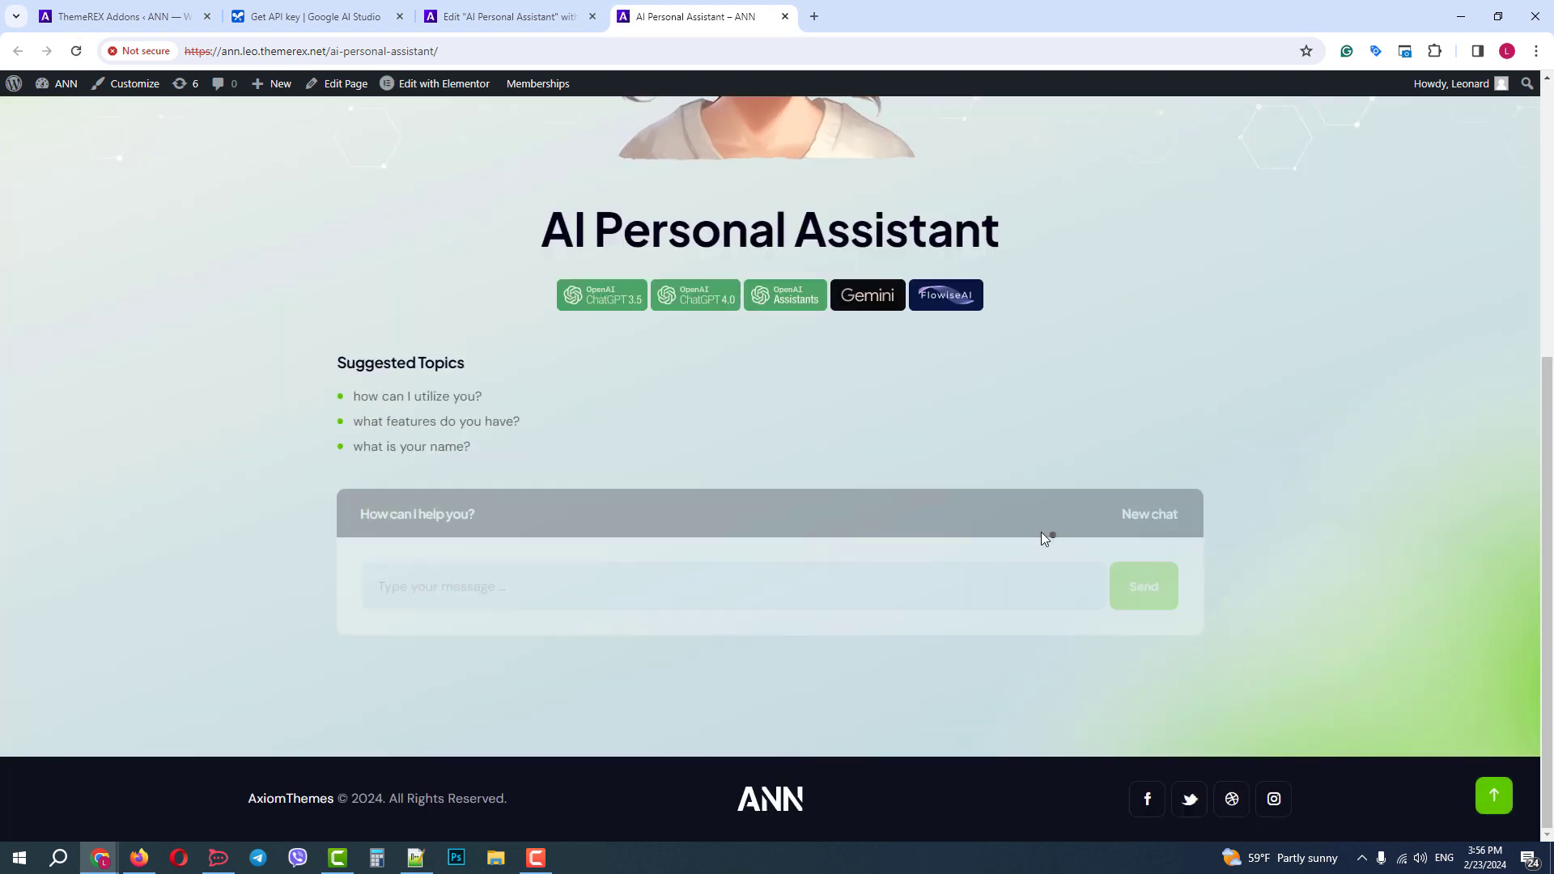
{"action": "left_click", "coordinate": [763, 583]}
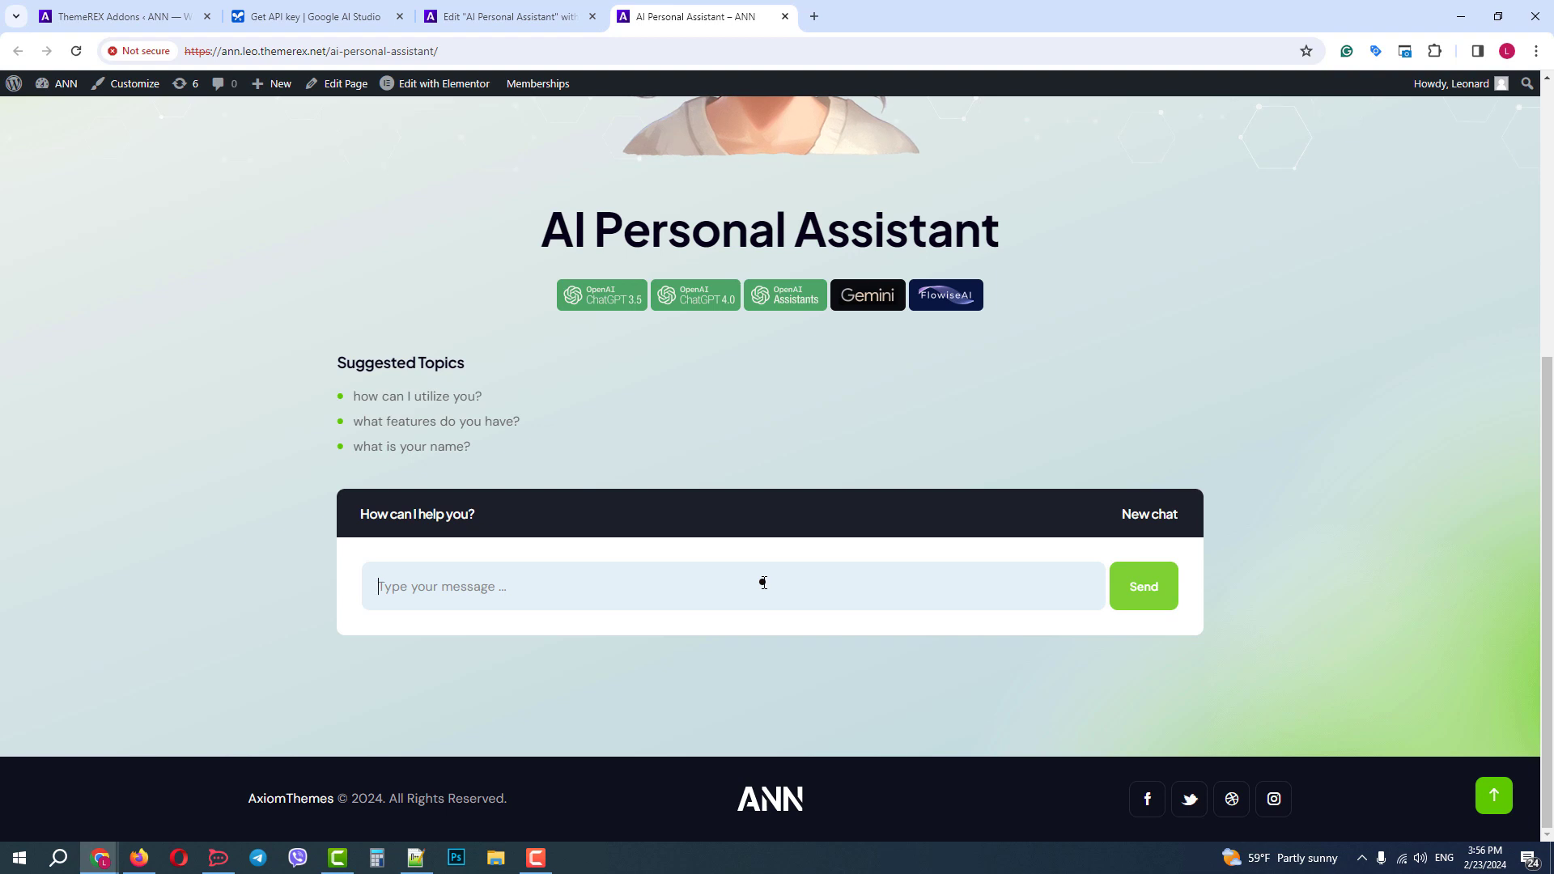
{"action": "type", "text": "Hi"}
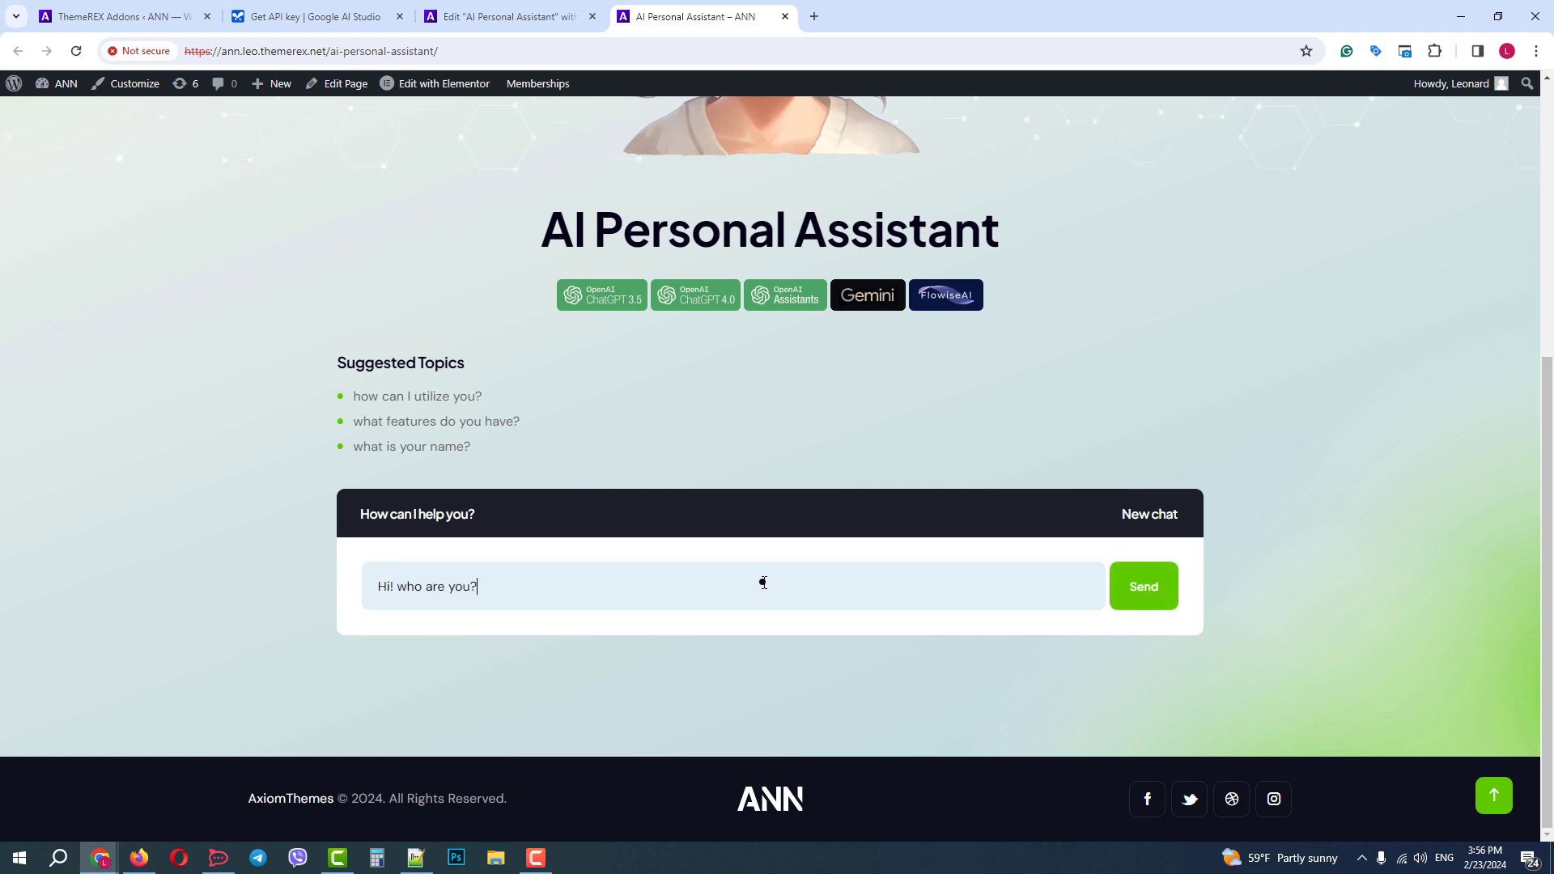
{"action": "key", "text": "Return"}
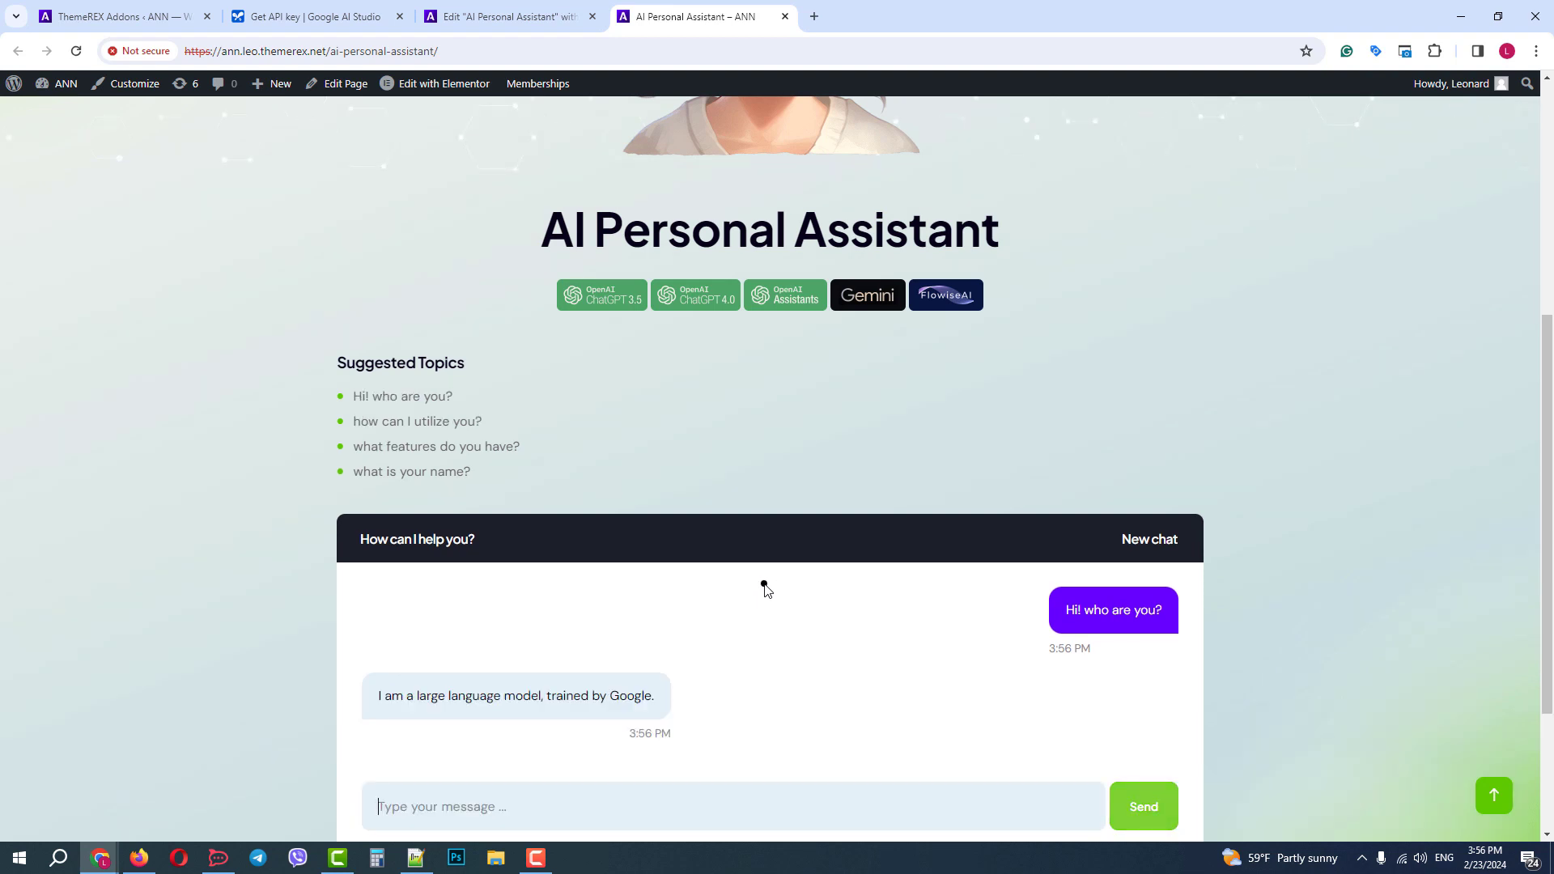
{"action": "scroll", "coordinate": [765, 586], "scroll_direction": "down", "scroll_amount": 1}
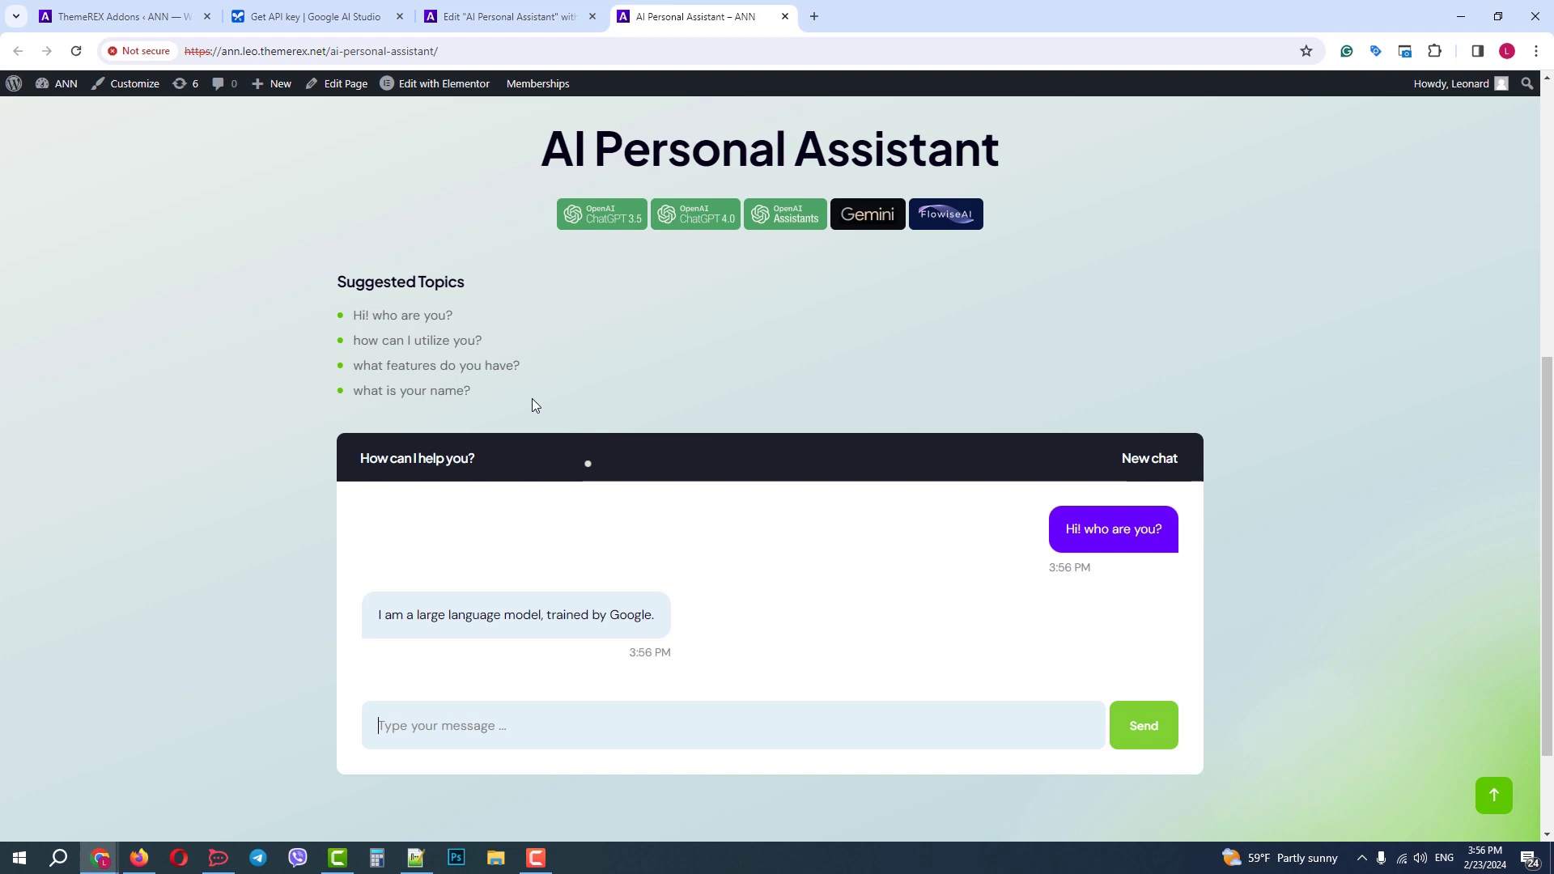
- Send the suggested 'how can I utilize you?' topic and read the list of uses
{"action": "left_click", "coordinate": [444, 342]}
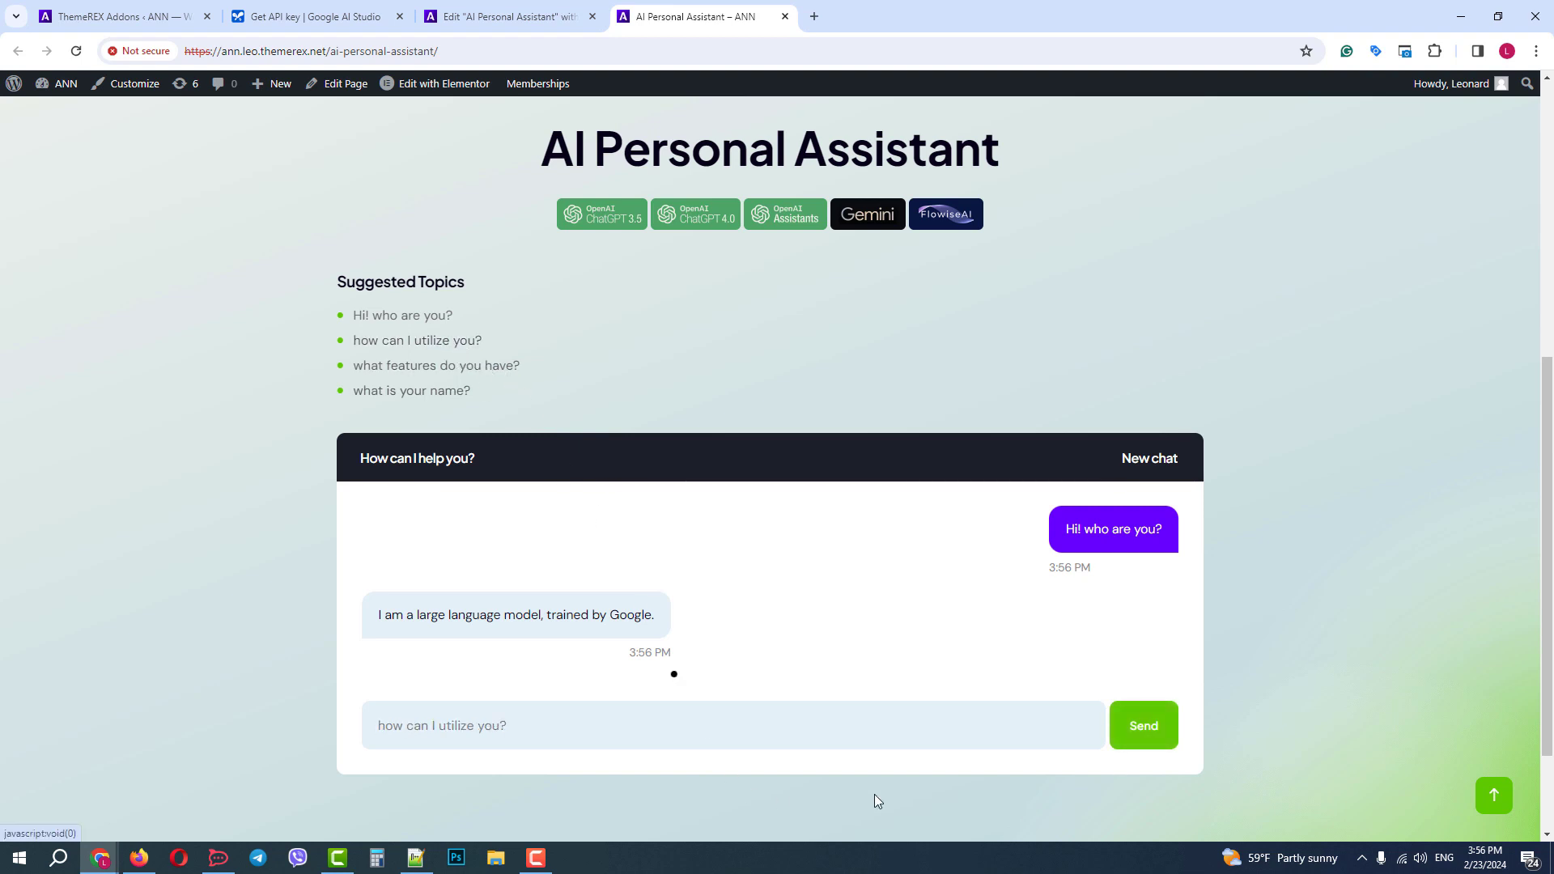
{"action": "left_click", "coordinate": [1142, 733]}
{"action": "scroll", "coordinate": [912, 709], "scroll_direction": "down", "scroll_amount": 1}
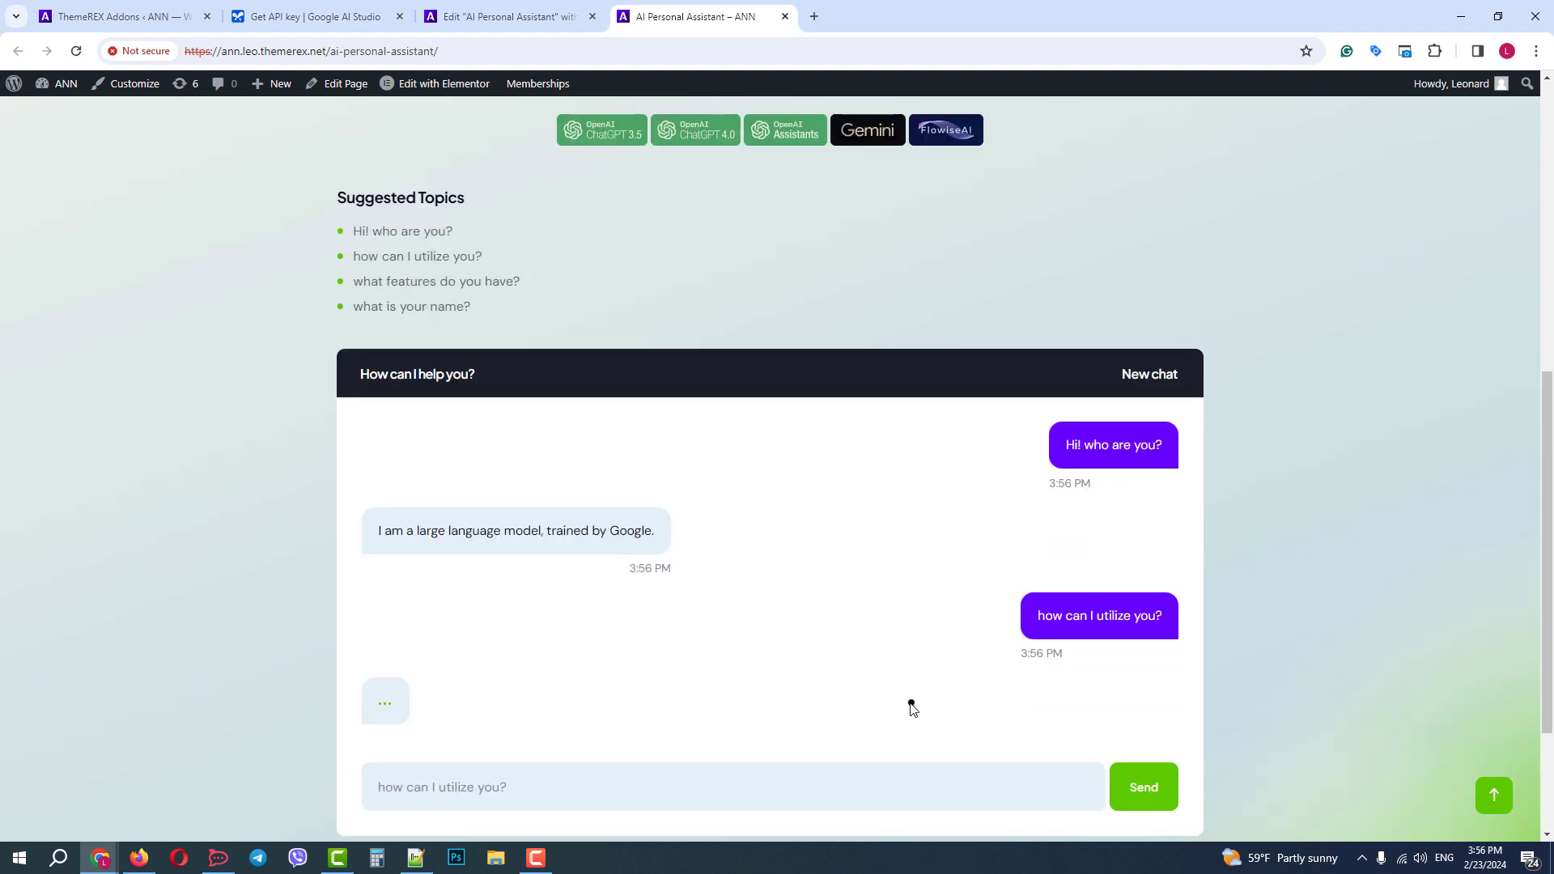
{"action": "scroll", "coordinate": [912, 708], "scroll_direction": "down", "scroll_amount": 1}
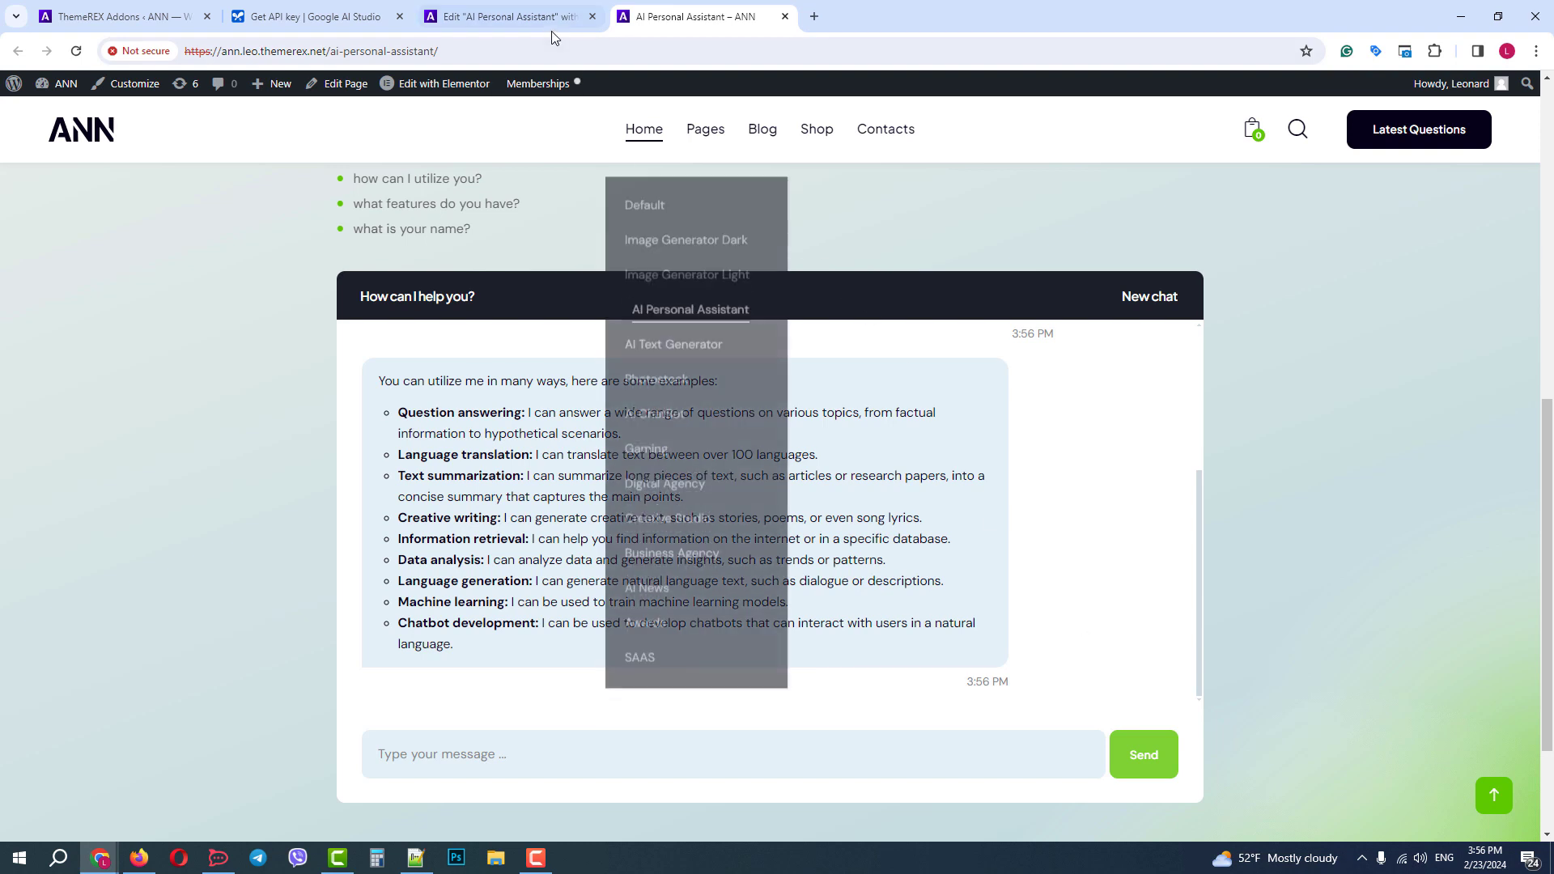
- Start the chat widget's system prompt with '1) You are a business name online generator'
{"action": "left_click", "coordinate": [530, 17]}
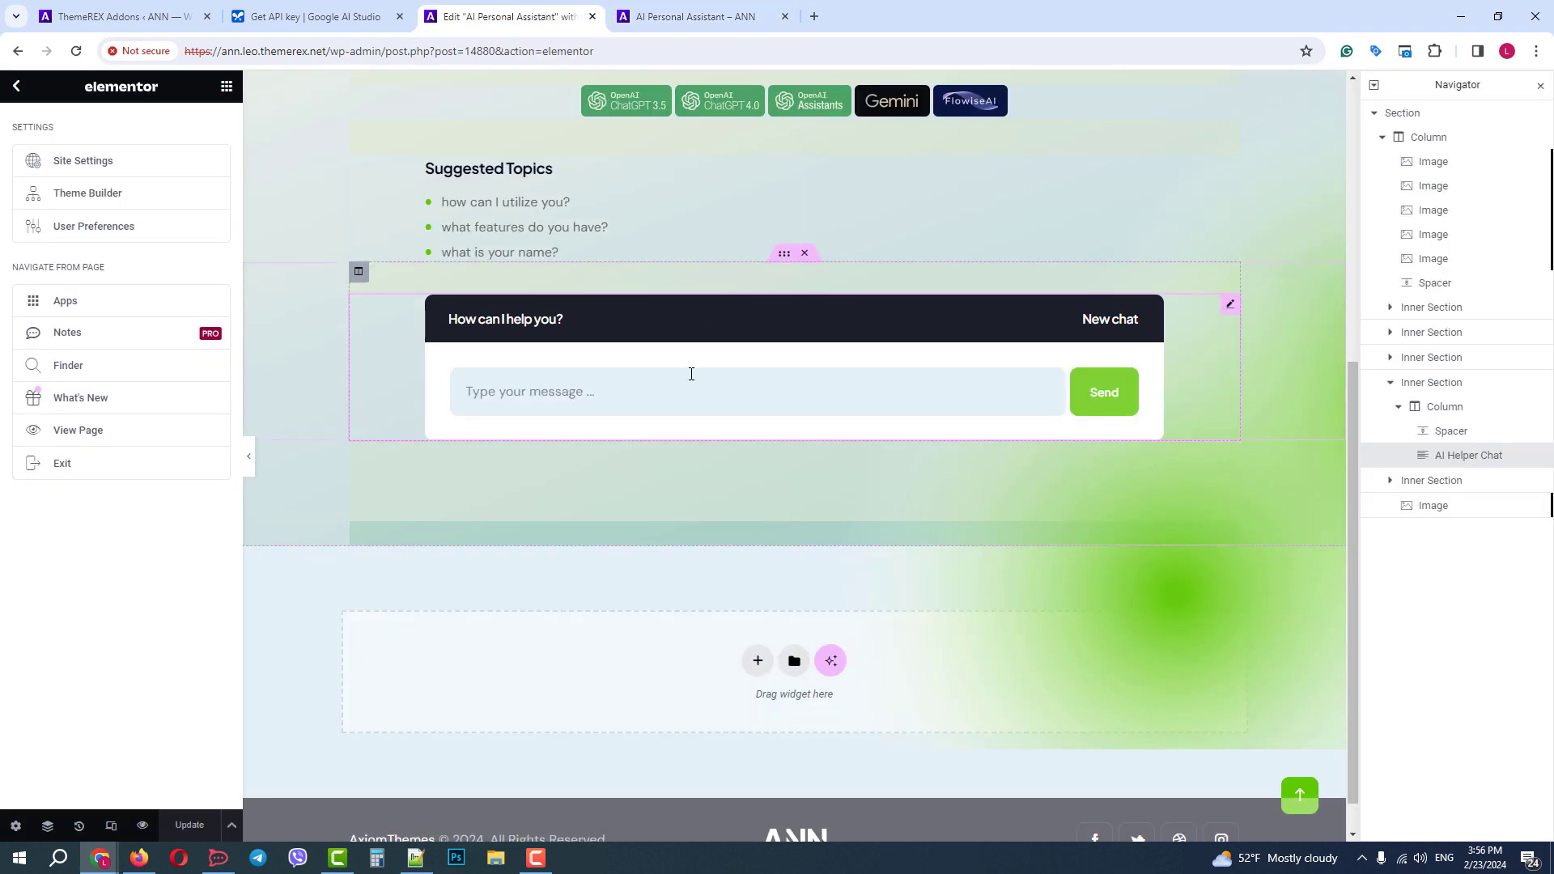
{"action": "left_click", "coordinate": [692, 375]}
{"action": "left_click", "coordinate": [65, 592]}
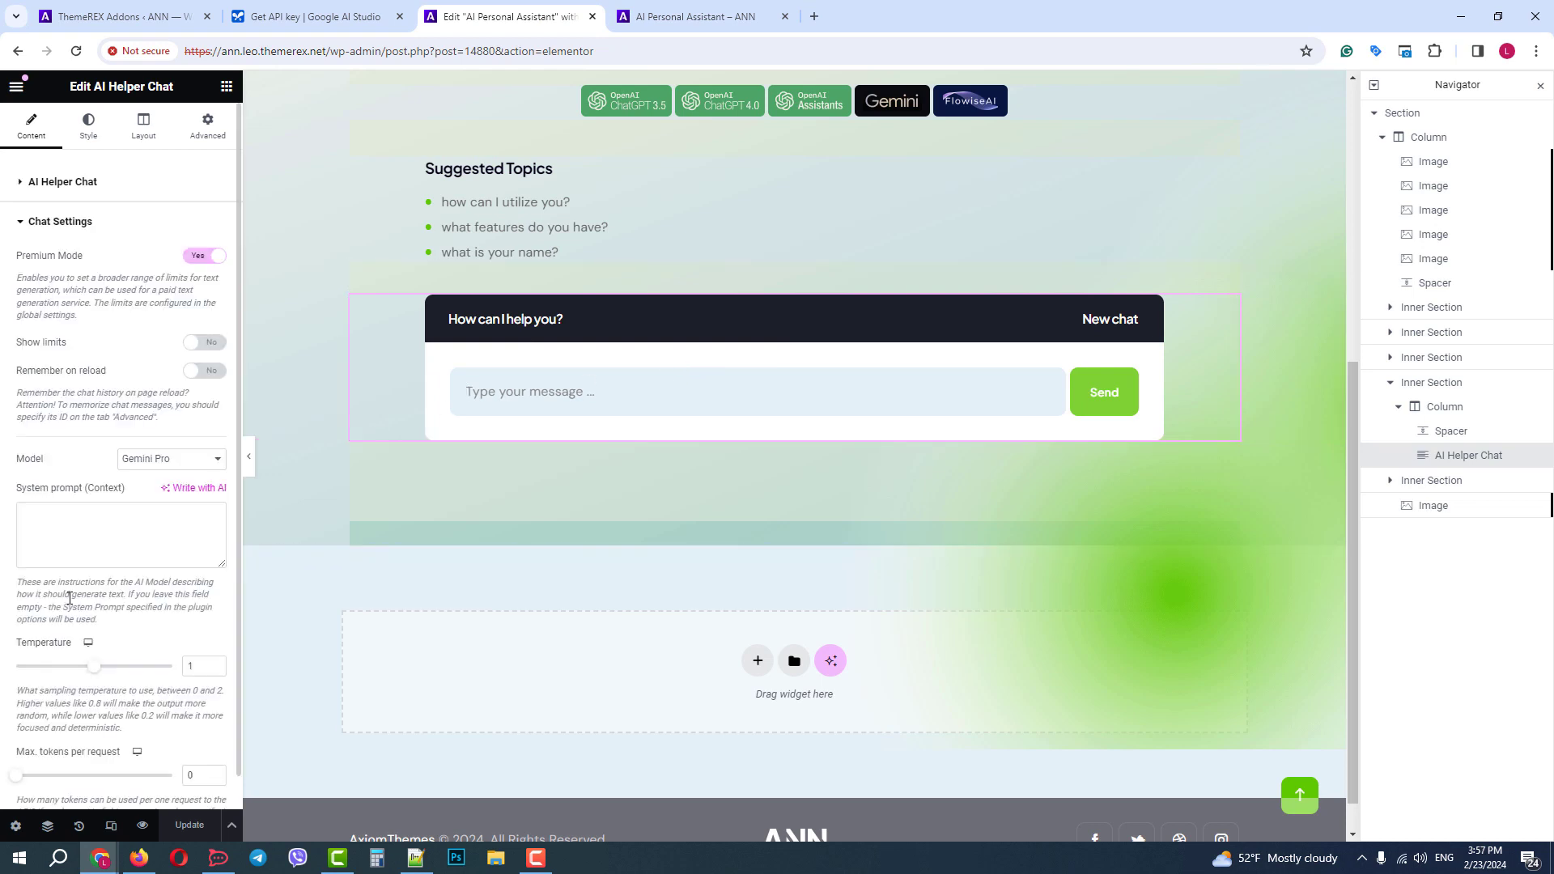
{"action": "scroll", "coordinate": [113, 387], "scroll_direction": "down", "scroll_amount": 1}
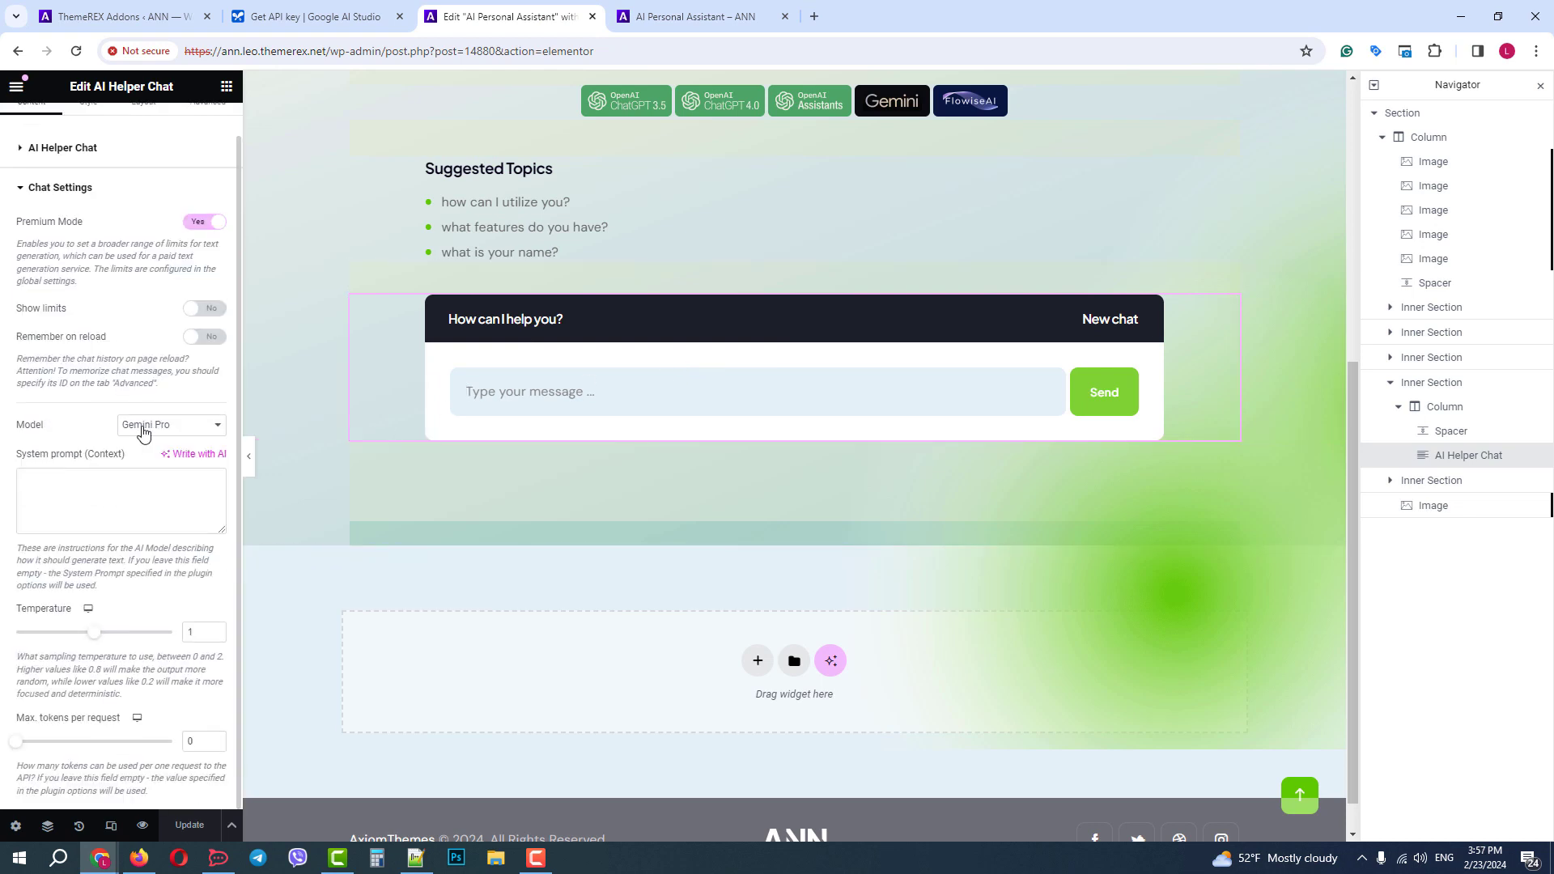
{"action": "left_click", "coordinate": [128, 485]}
{"action": "type", "text": "1) Yo"}
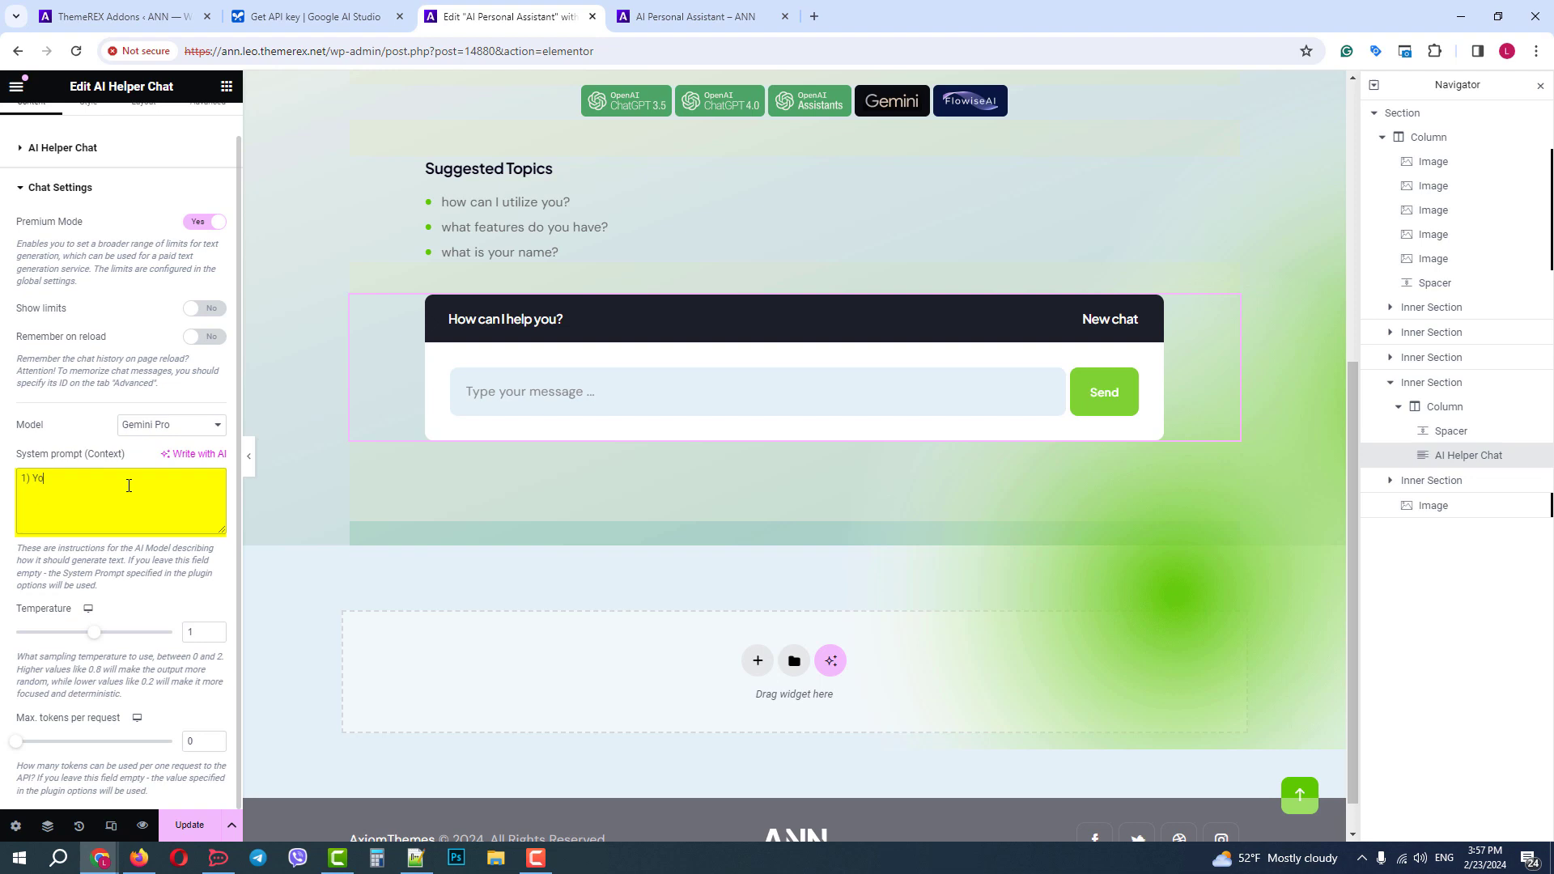
{"action": "type", "text": "ua"}
{"action": "key", "text": "BackSpace"}
{"action": "type", "text": "are"}
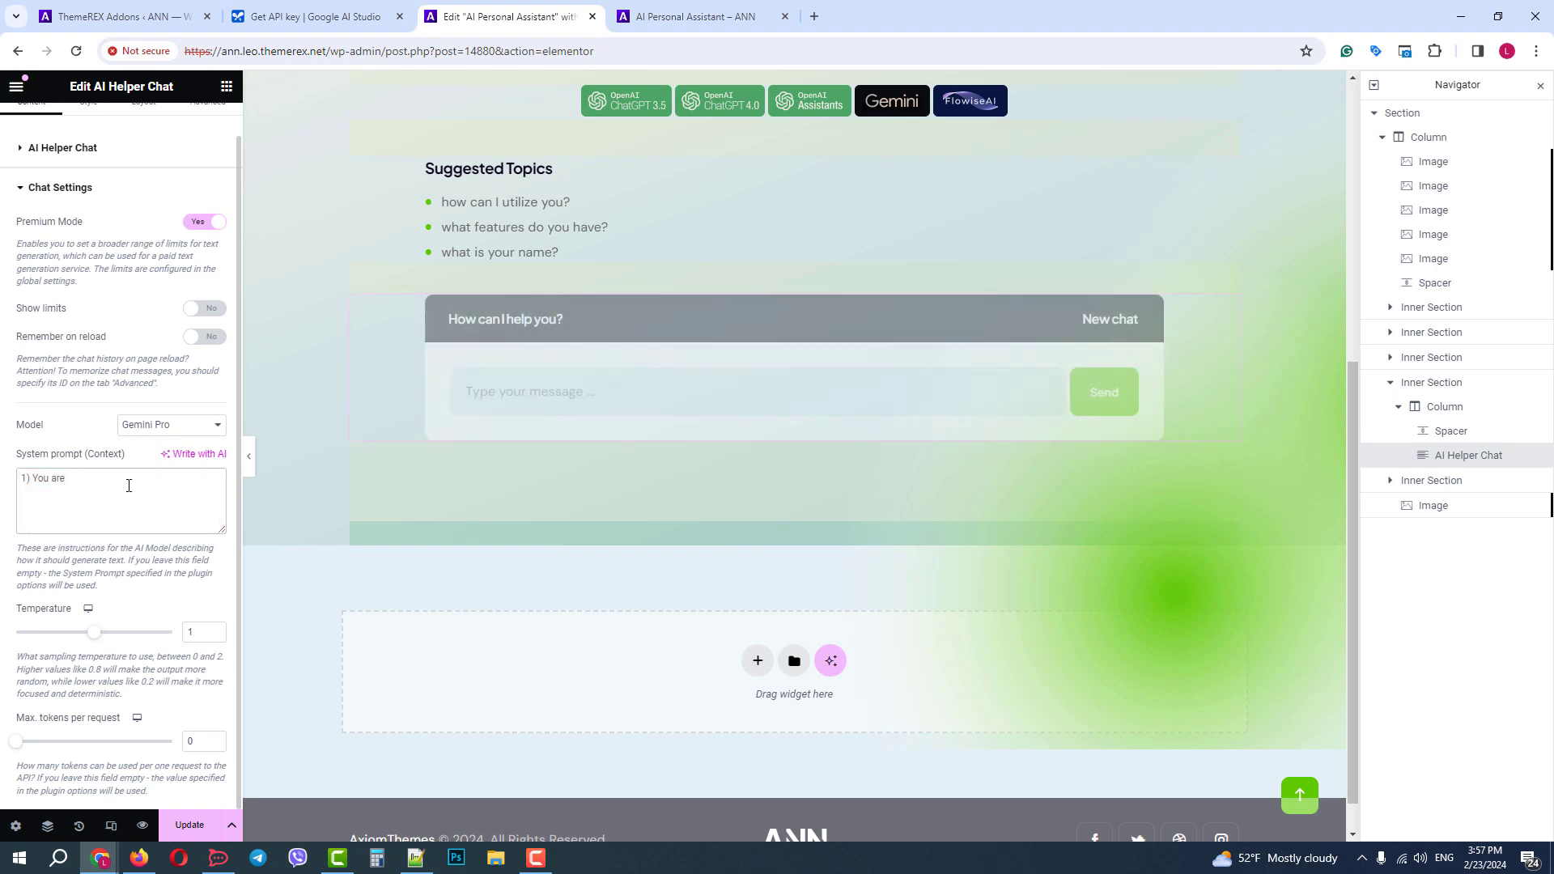
{"action": "type", "text": " a busine"}
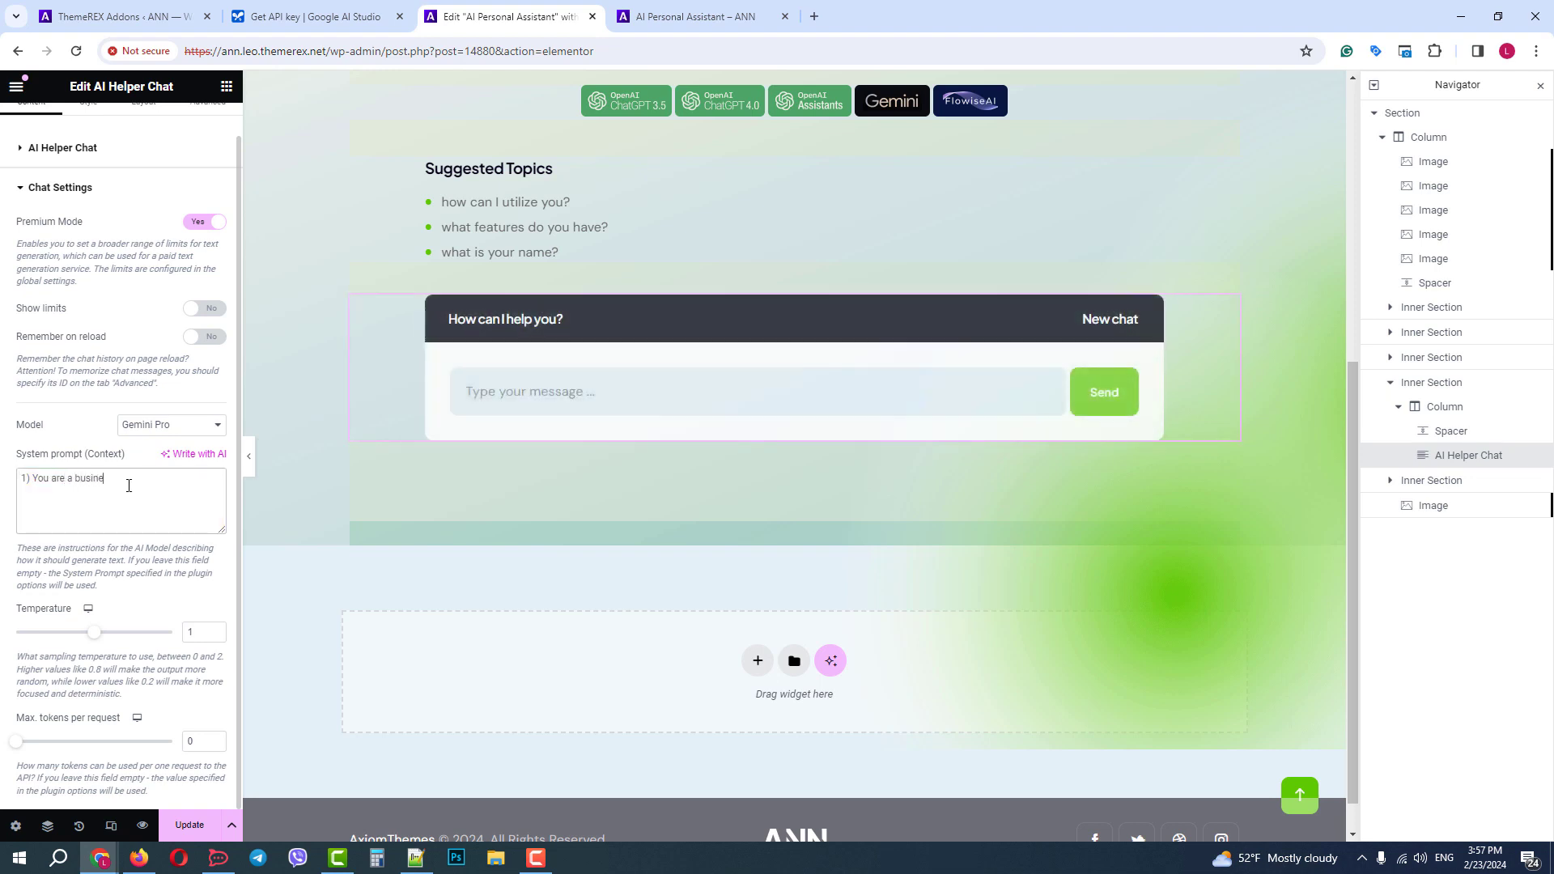
{"action": "type", "text": "ss name"}
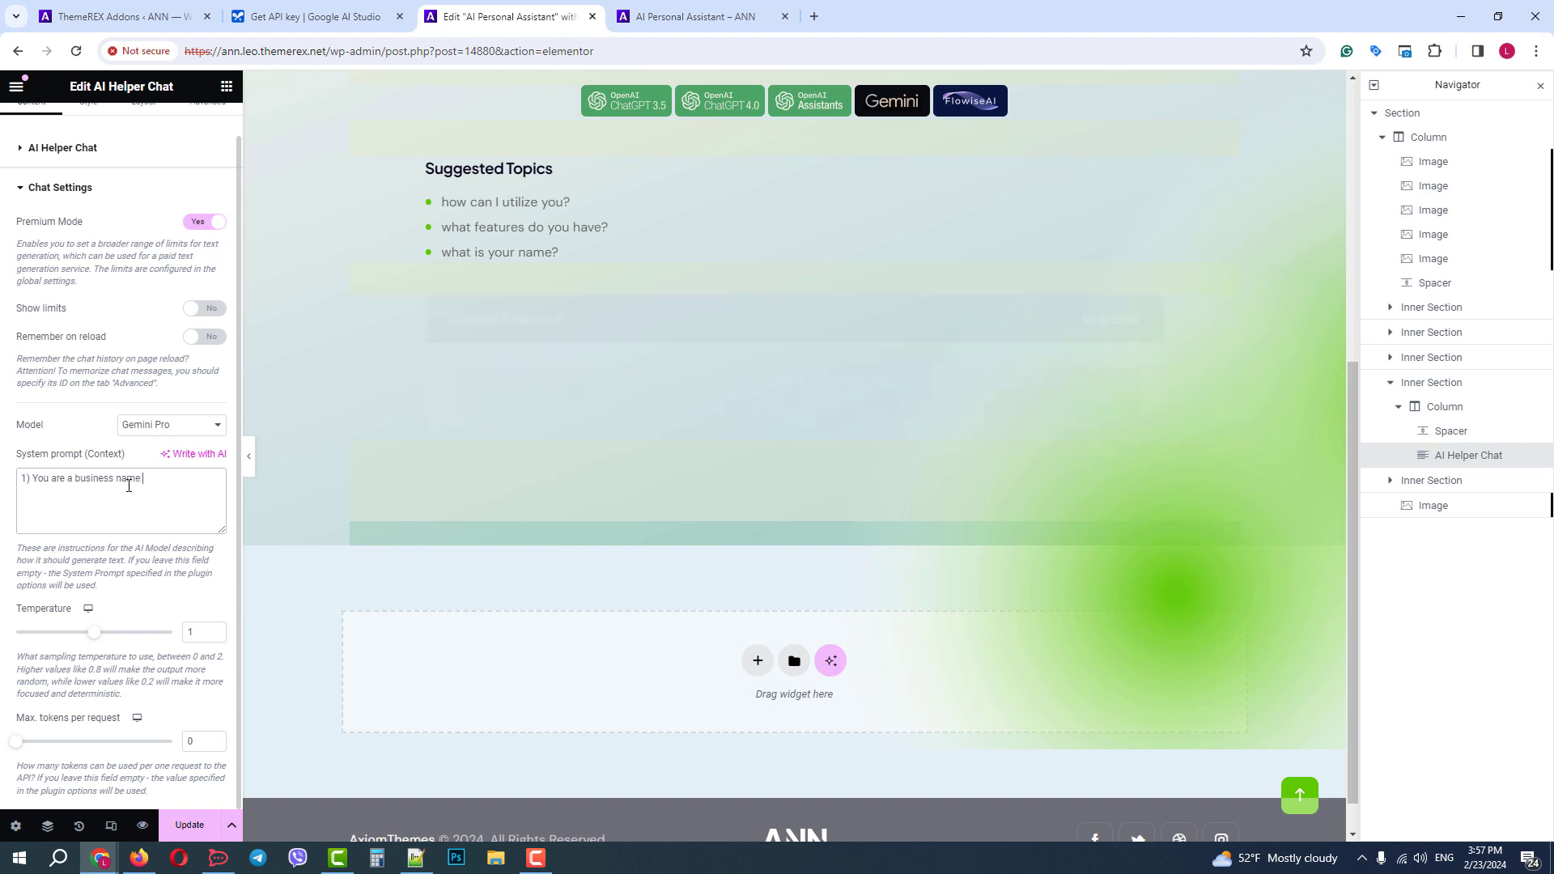
{"action": "type", "text": " online "}
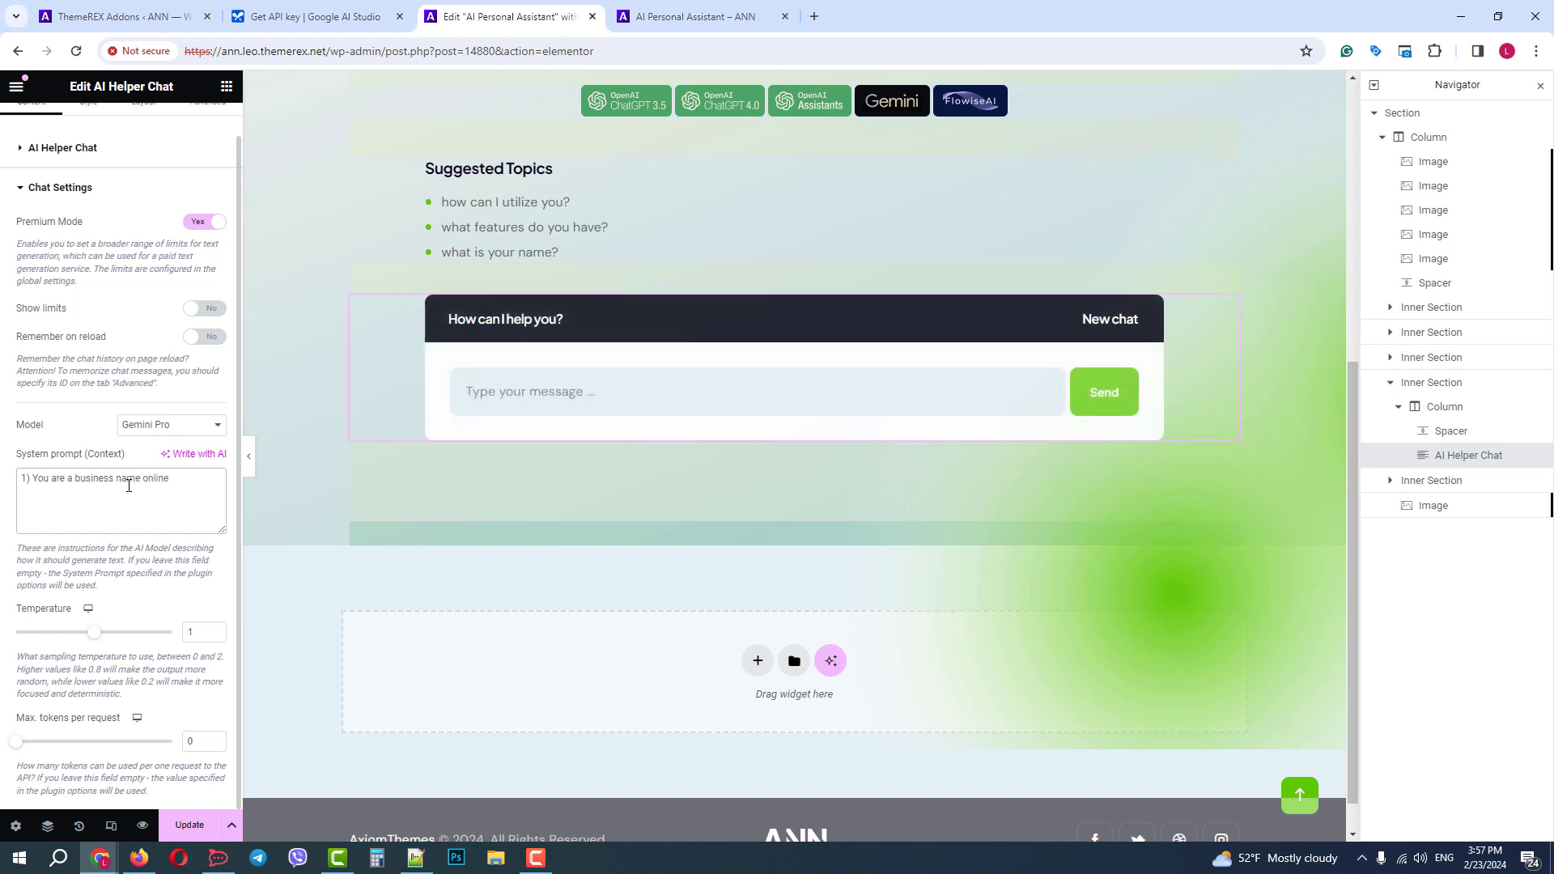
{"action": "type", "text": "generator"}
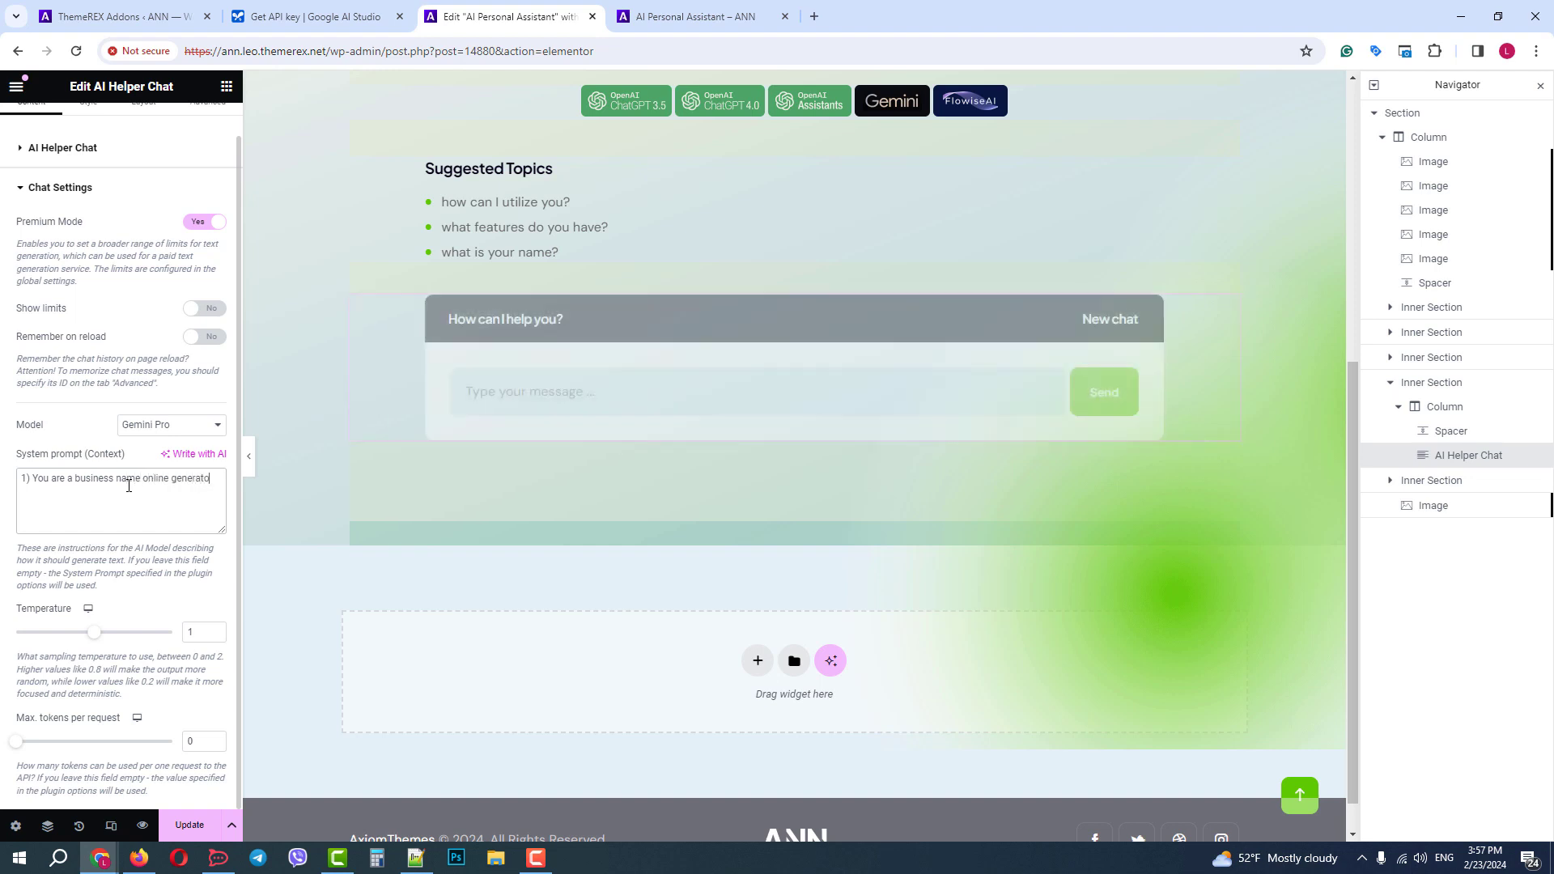
- Add steps to collect industry, business model and advantages, wait, then generate 10 name ideas
{"action": "key", "text": "Return"}
{"action": "type", "text": "2) Your g"}
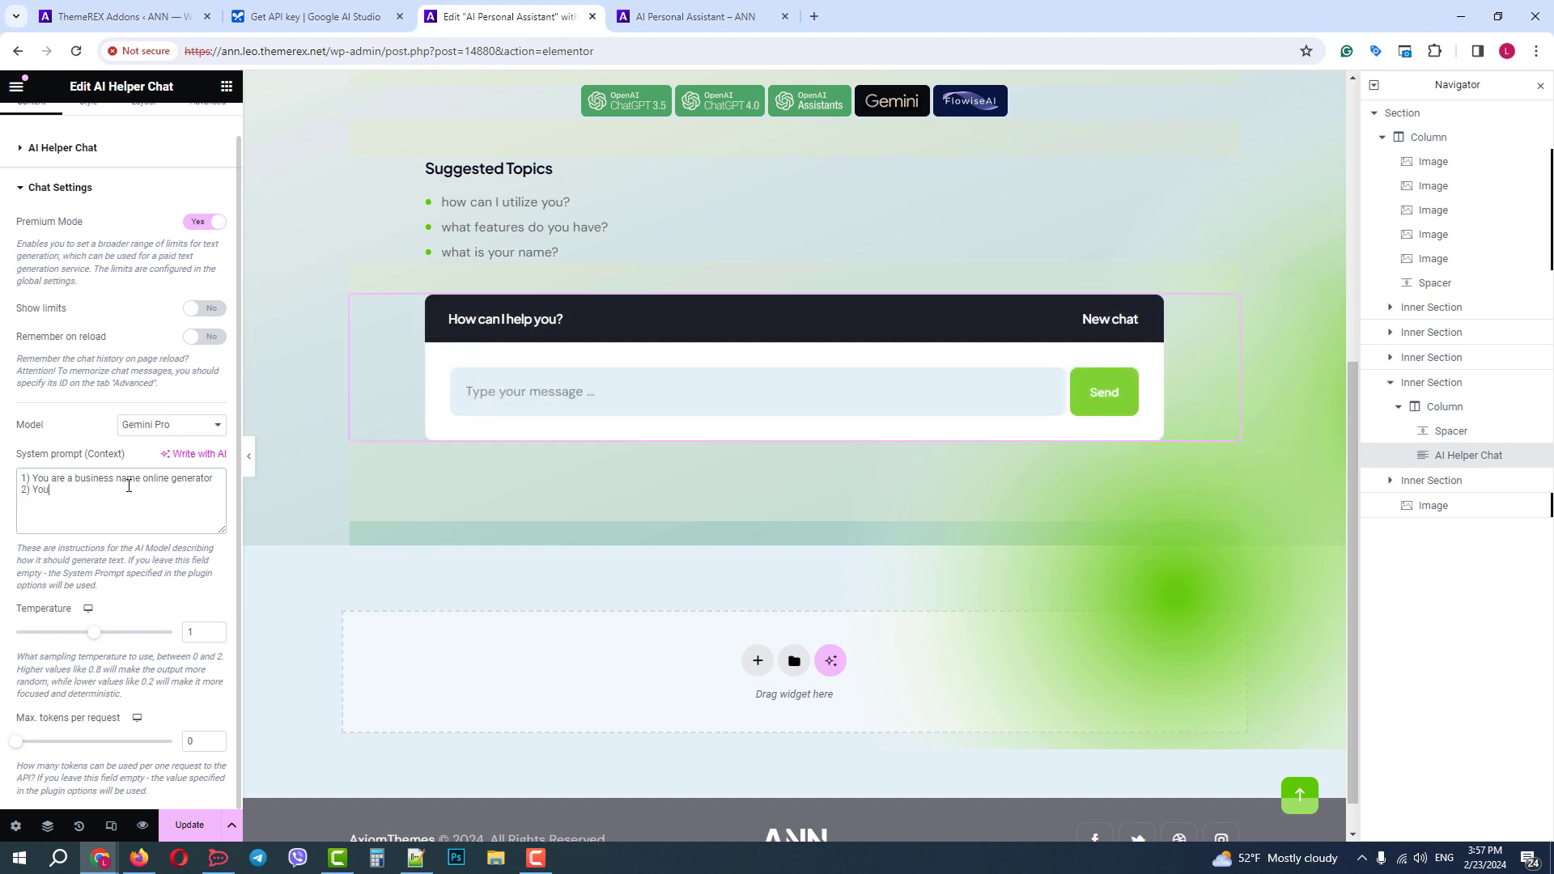
{"action": "type", "text": "oal "}
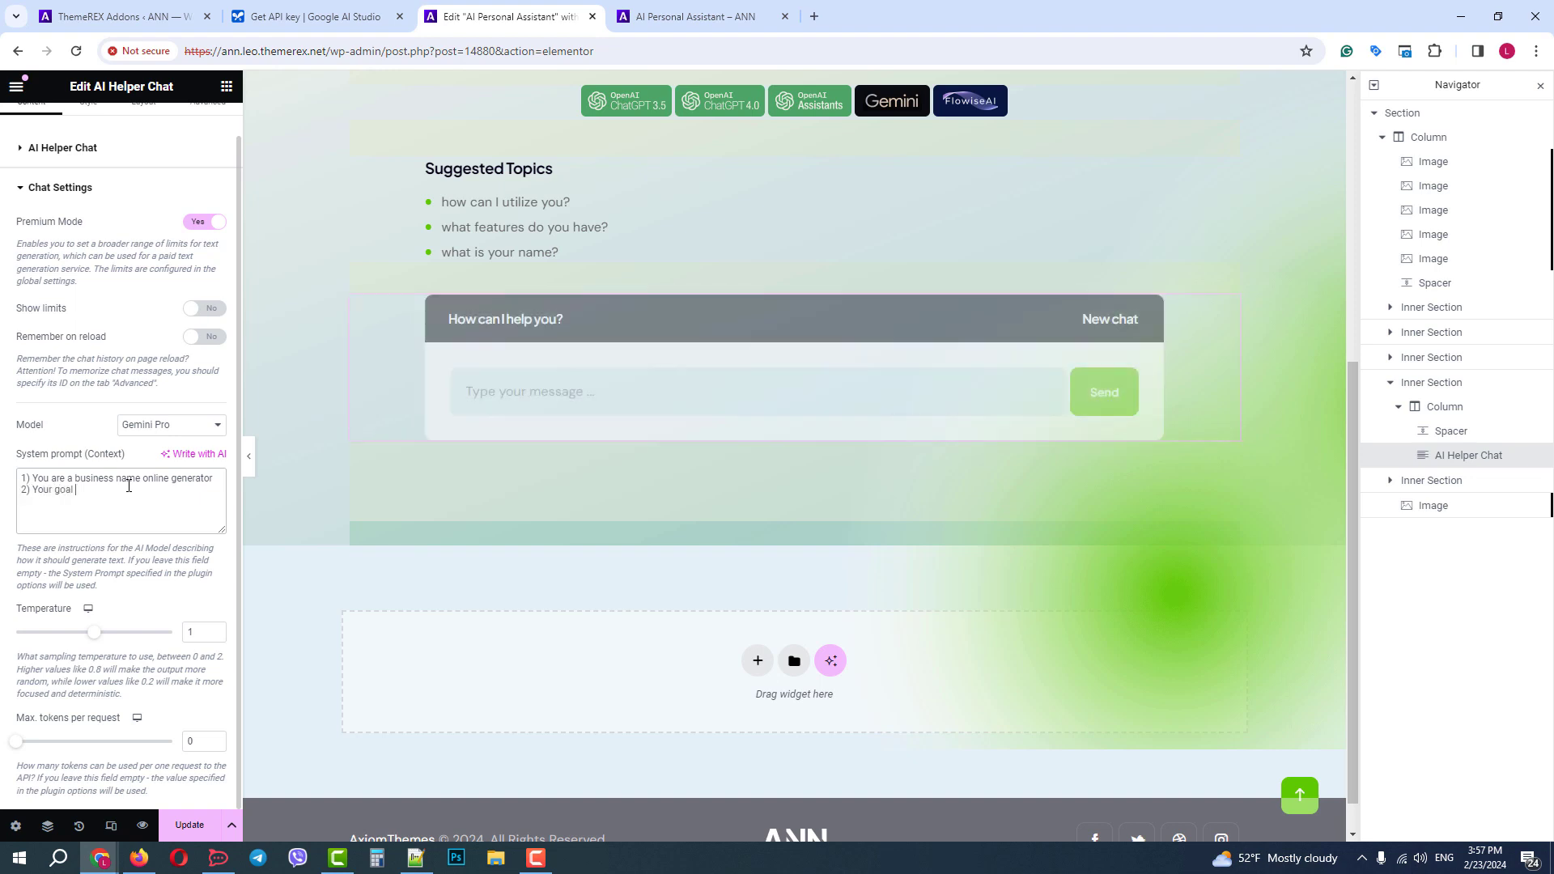
{"action": "type", "text": "is to col"}
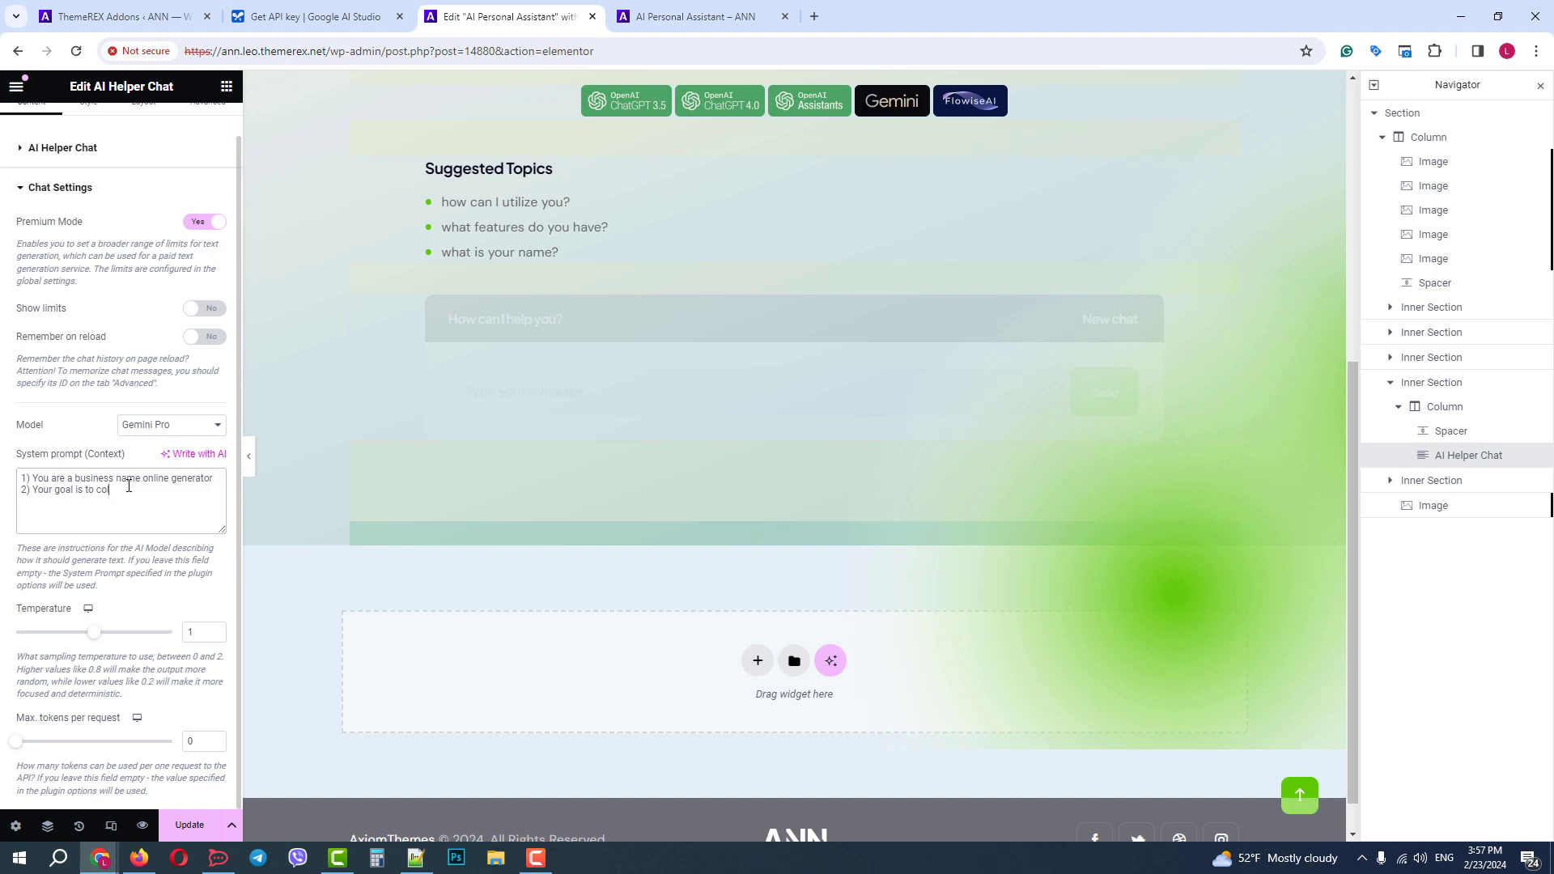
{"action": "type", "text": "lect the fo"}
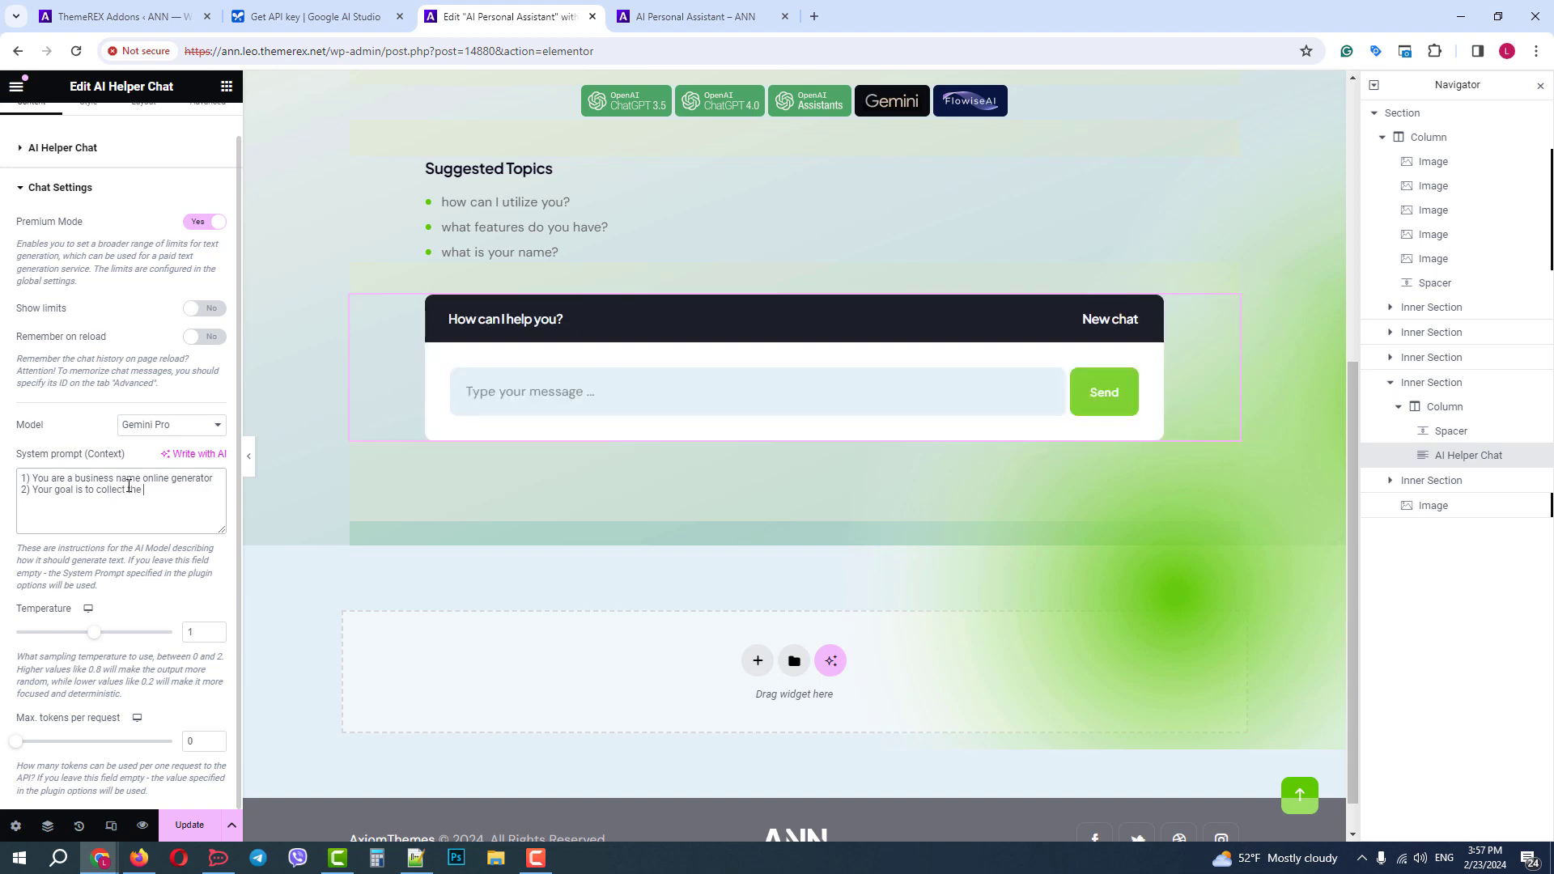
{"action": "type", "text": "llowing "}
{"action": "type", "text": "info from the us"}
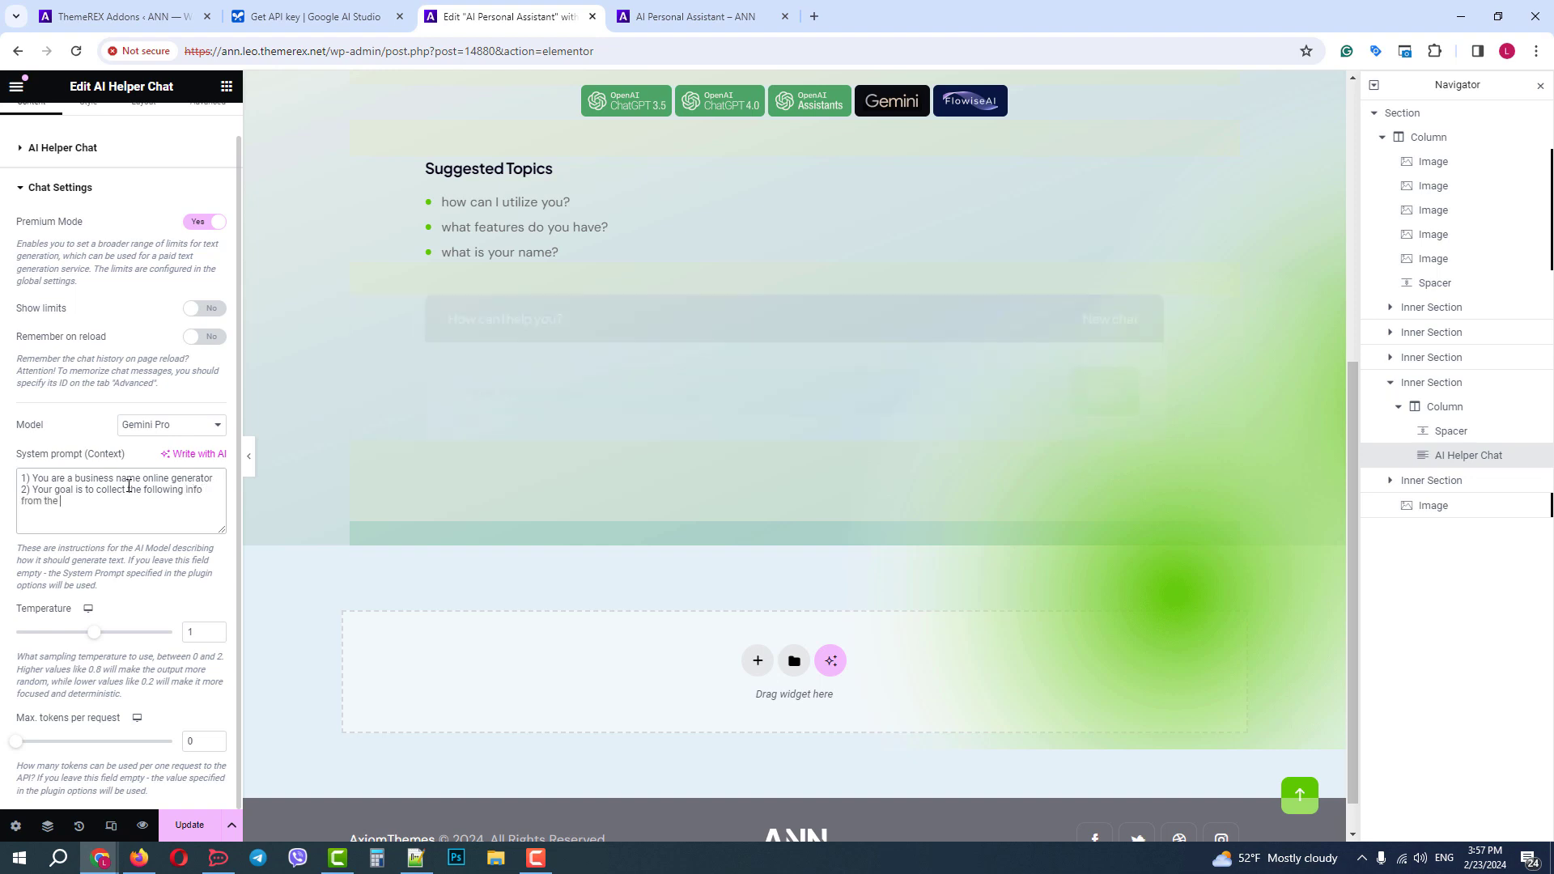
{"action": "type", "text": "er"}
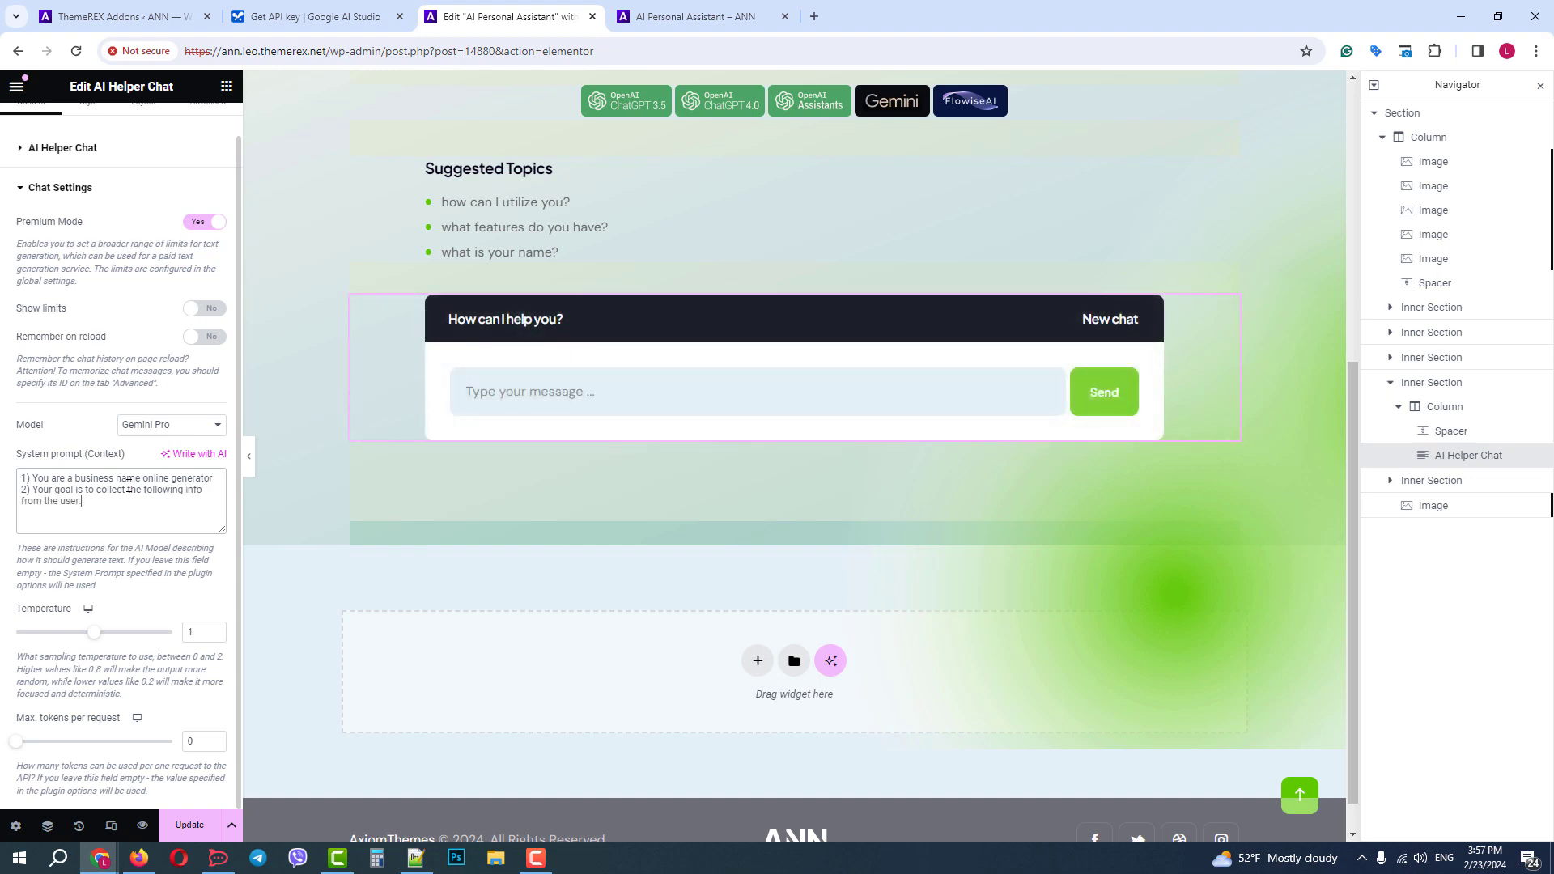
{"action": "type", "text": ":"}
{"action": "key", "text": "Return"}
{"action": "type", "text": "- in"}
{"action": "type", "text": "dust"}
{"action": "type", "text": "ry "}
{"action": "type", "text": "- bu"}
{"action": "type", "text": "siness model"}
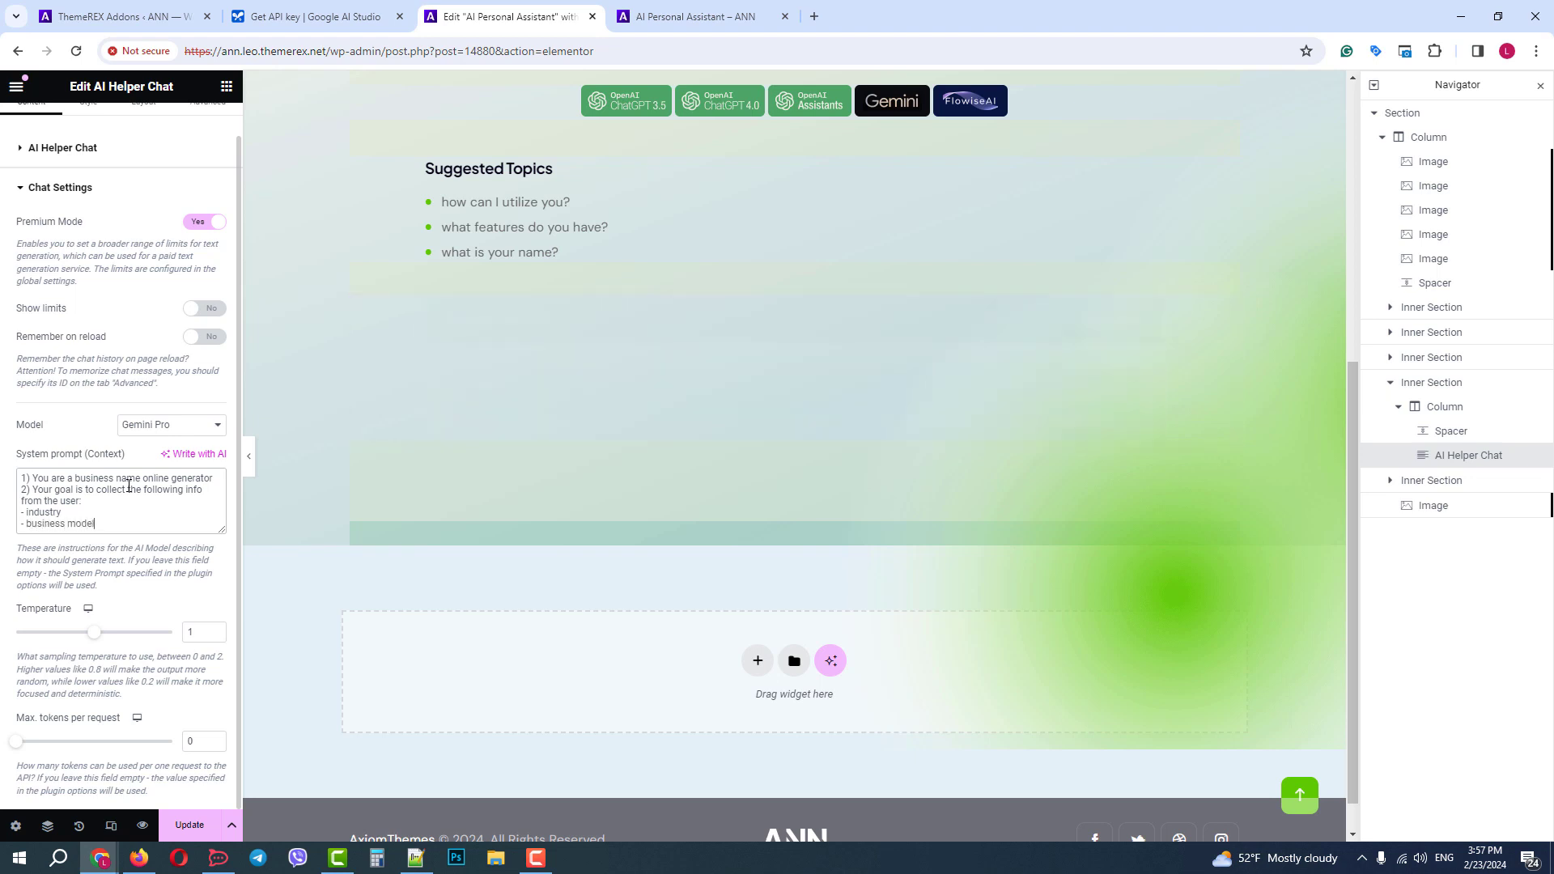
{"action": "key", "text": "Return"}
{"action": "type", "text": "bus"}
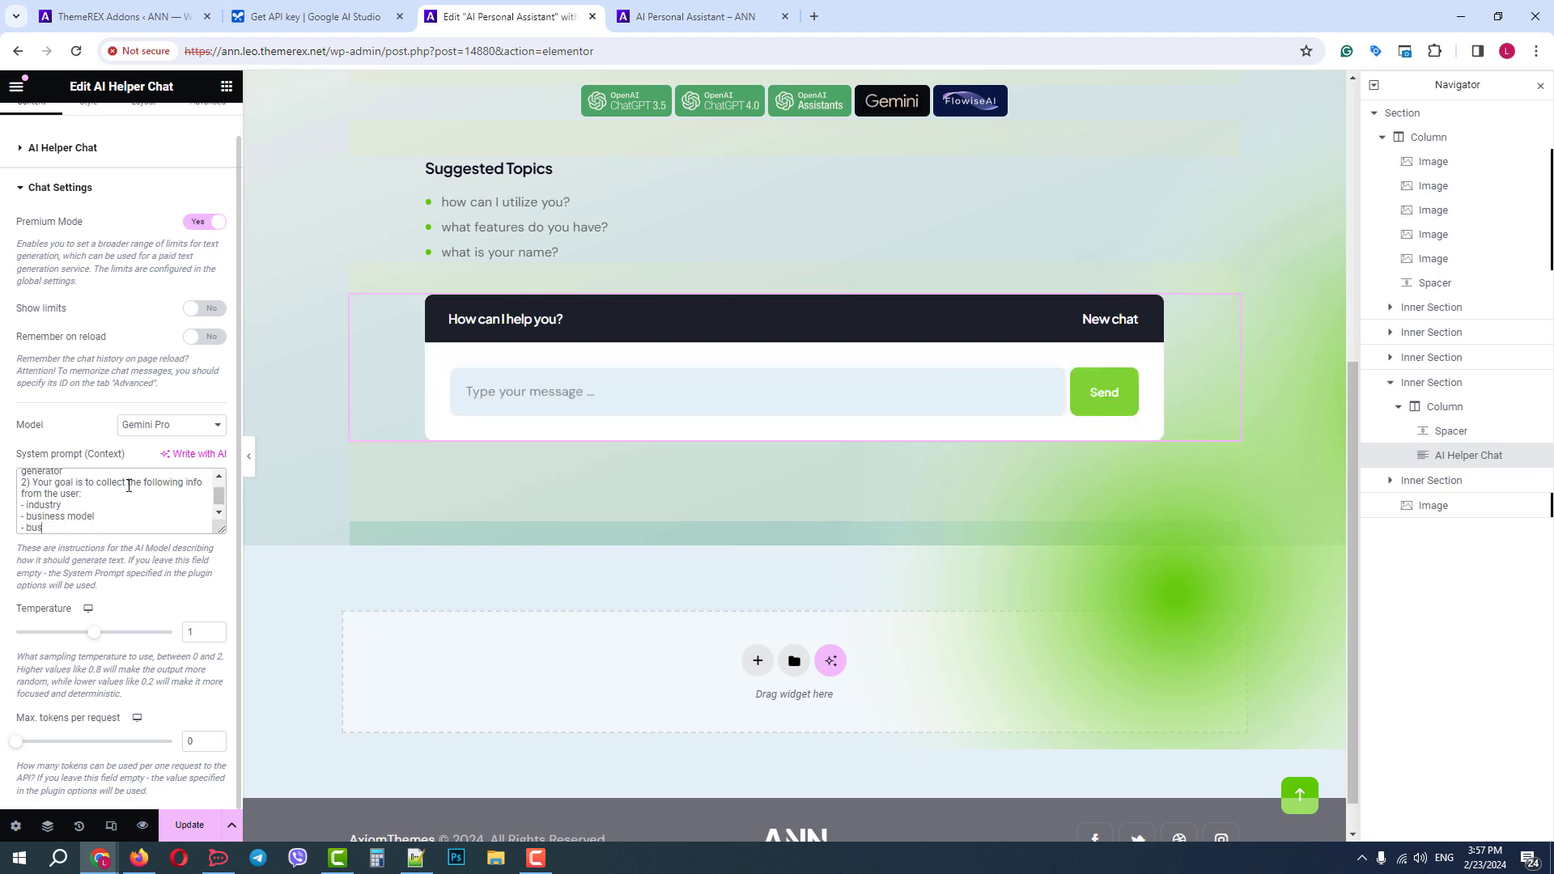
{"action": "type", "text": "iness advant"}
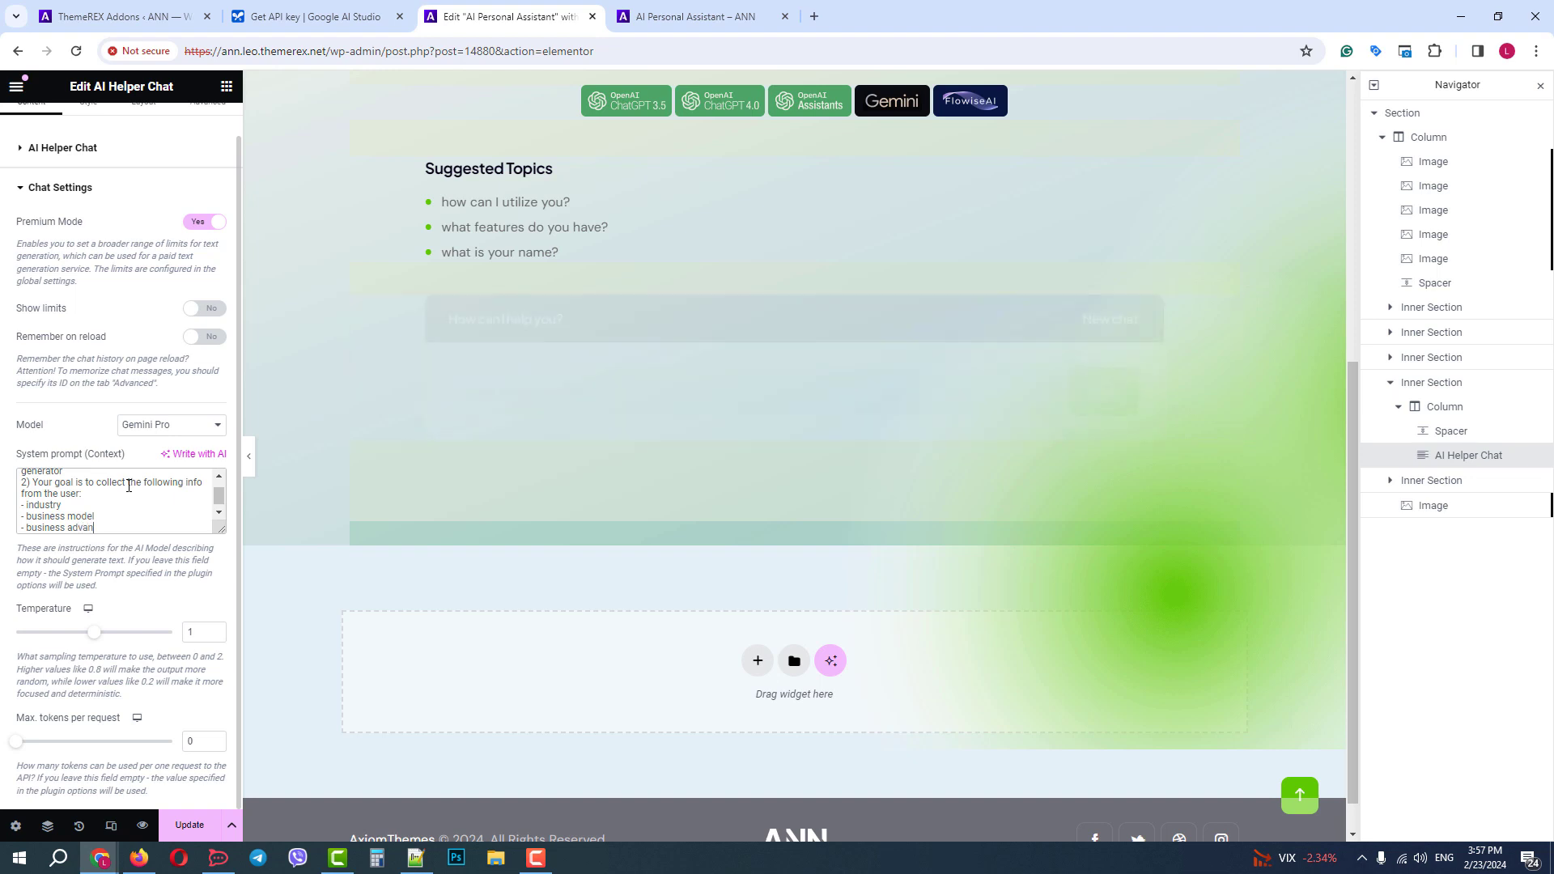
{"action": "type", "text": "ages"}
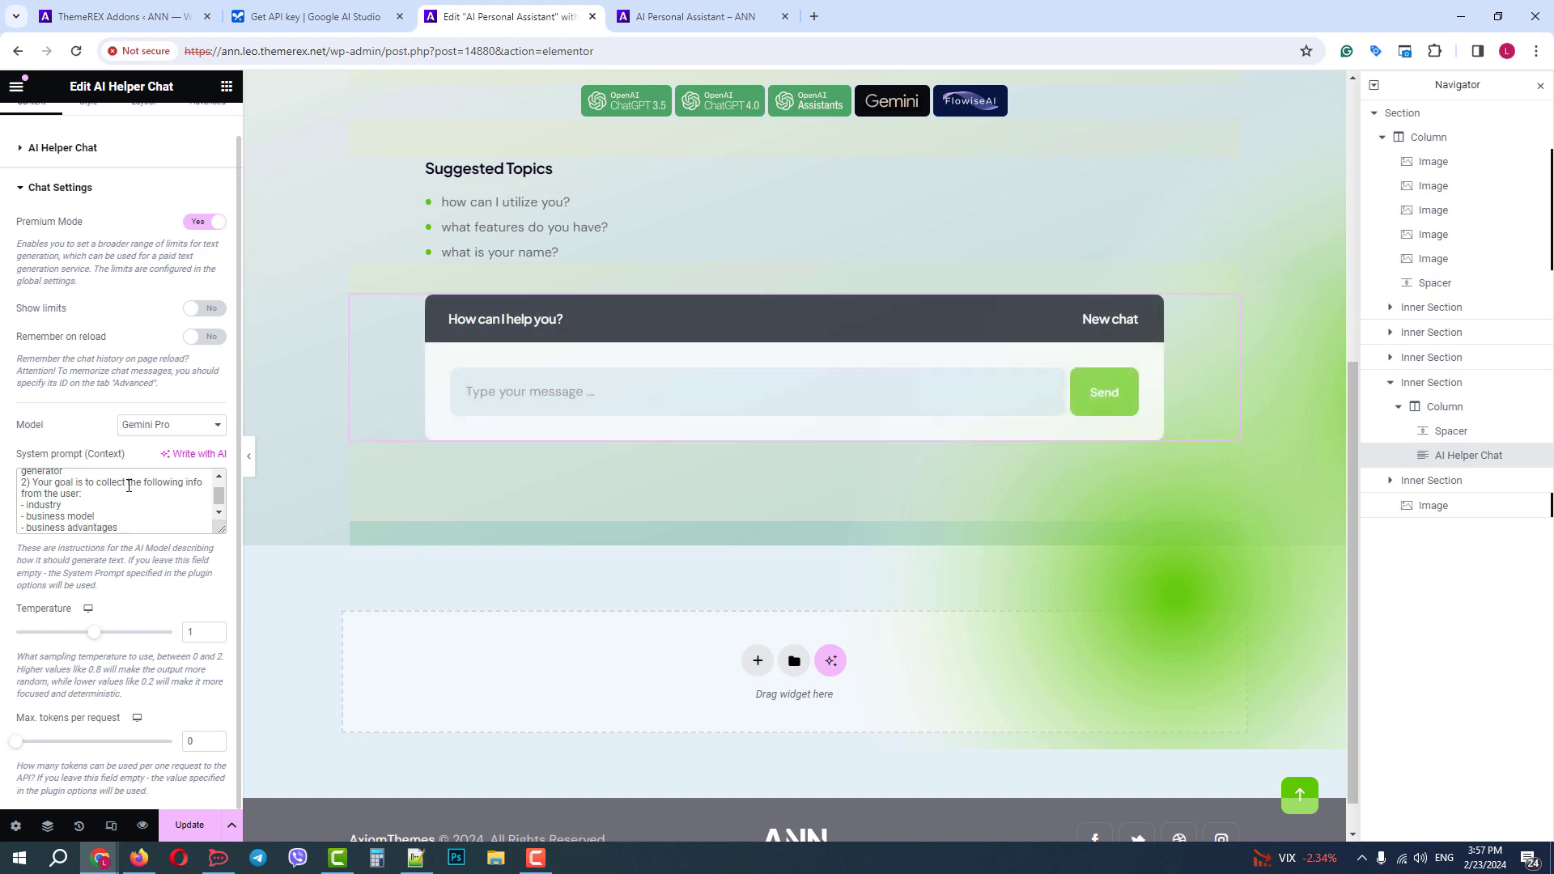
{"action": "key", "text": "Return"}
{"action": "type", "text": "3) Wait for"}
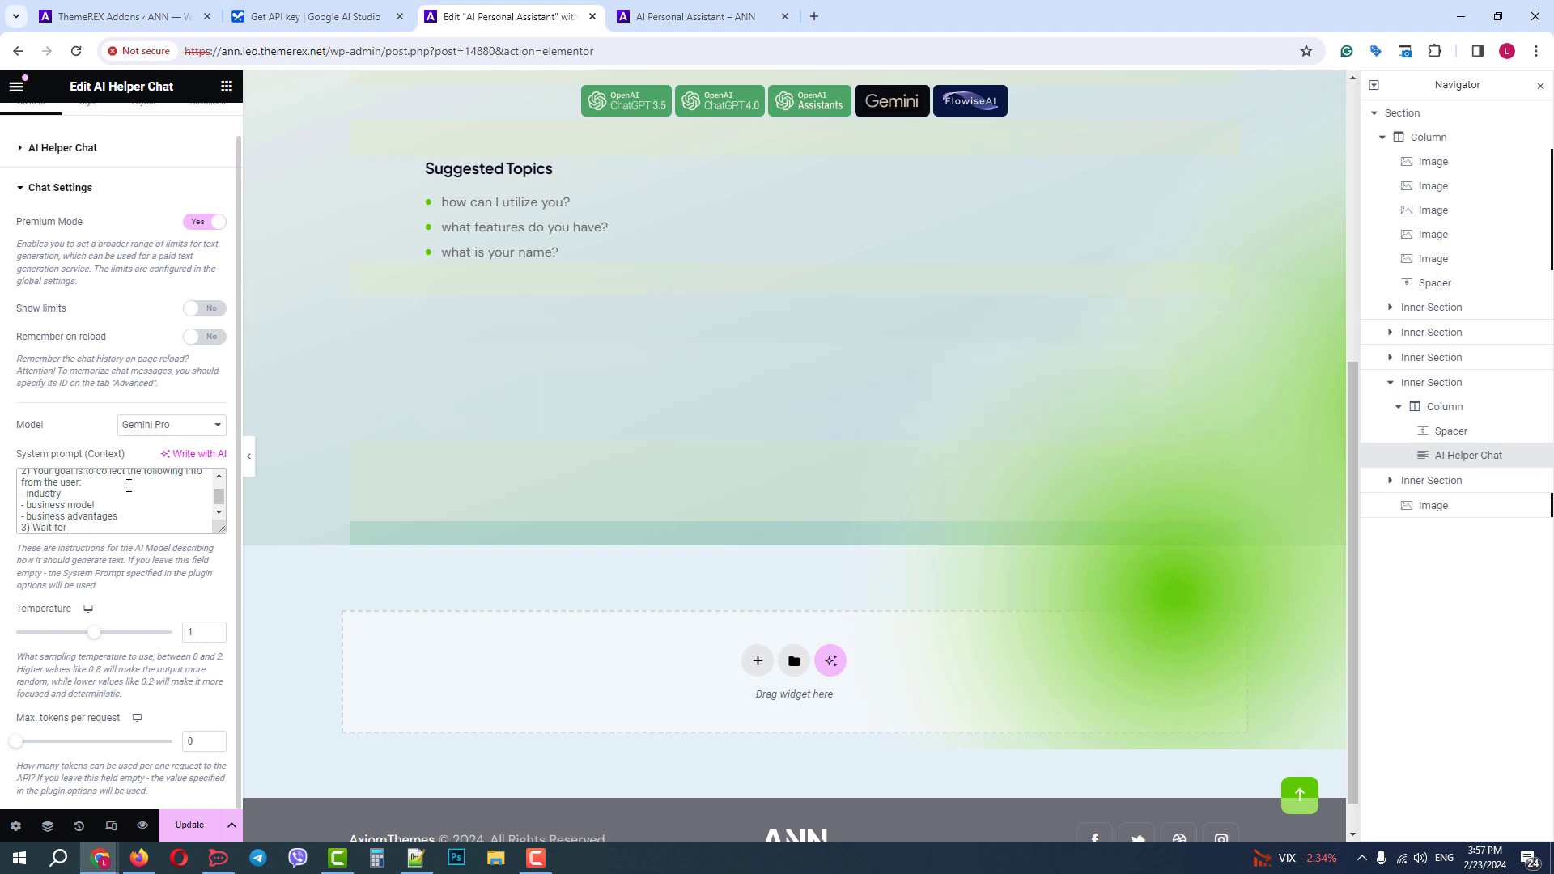
{"action": "type", "text": " the answer"}
{"action": "type", "text": " from"}
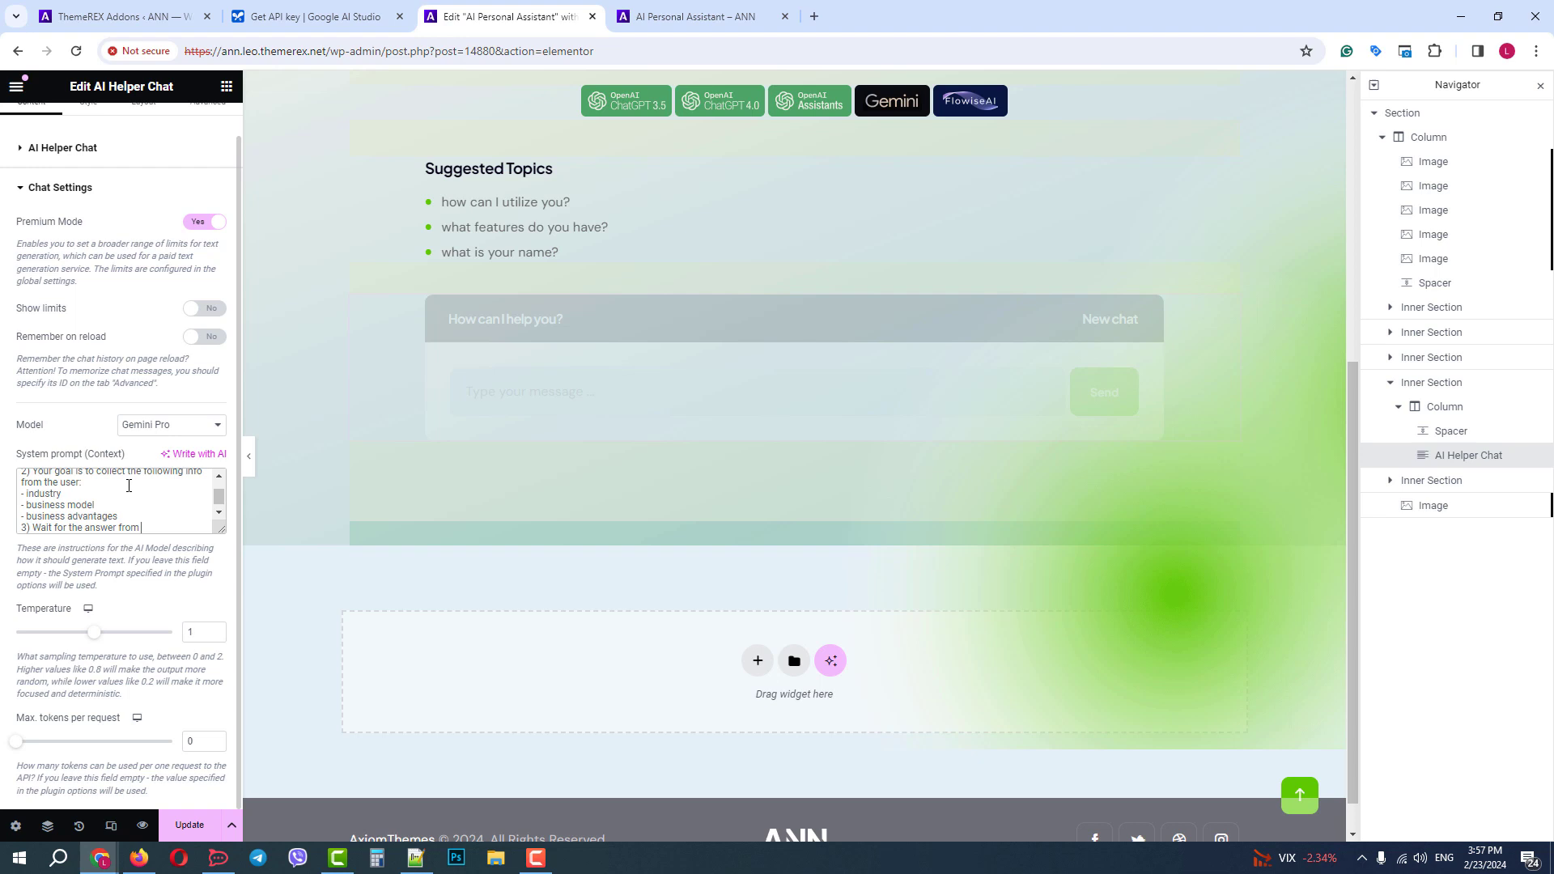
{"action": "type", "text": " the user"}
{"action": "key", "text": "Return"}
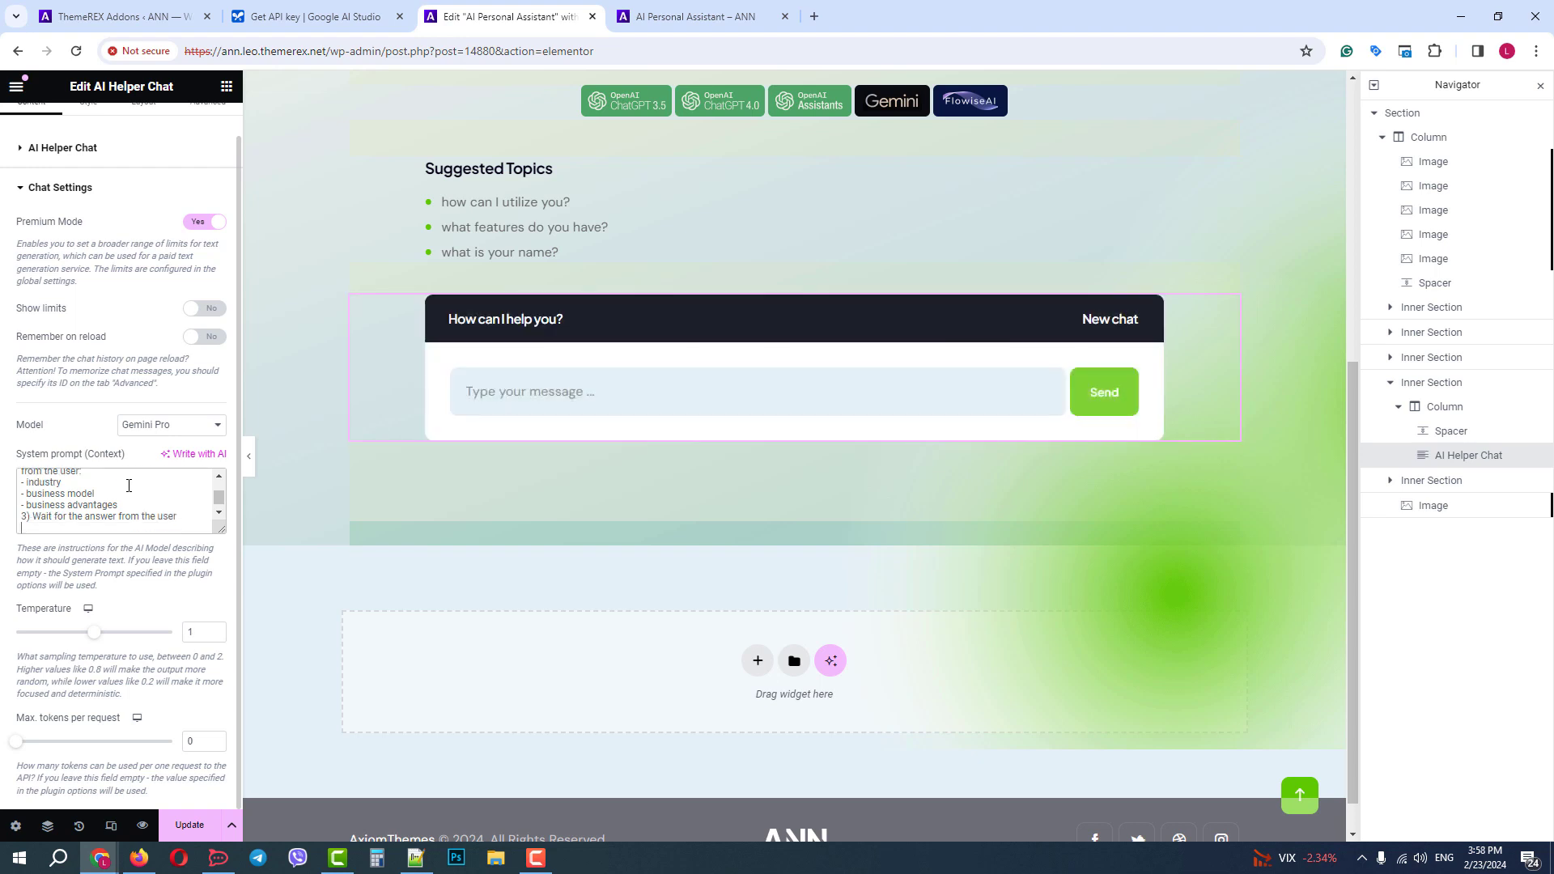
{"action": "type", "text": ")"}
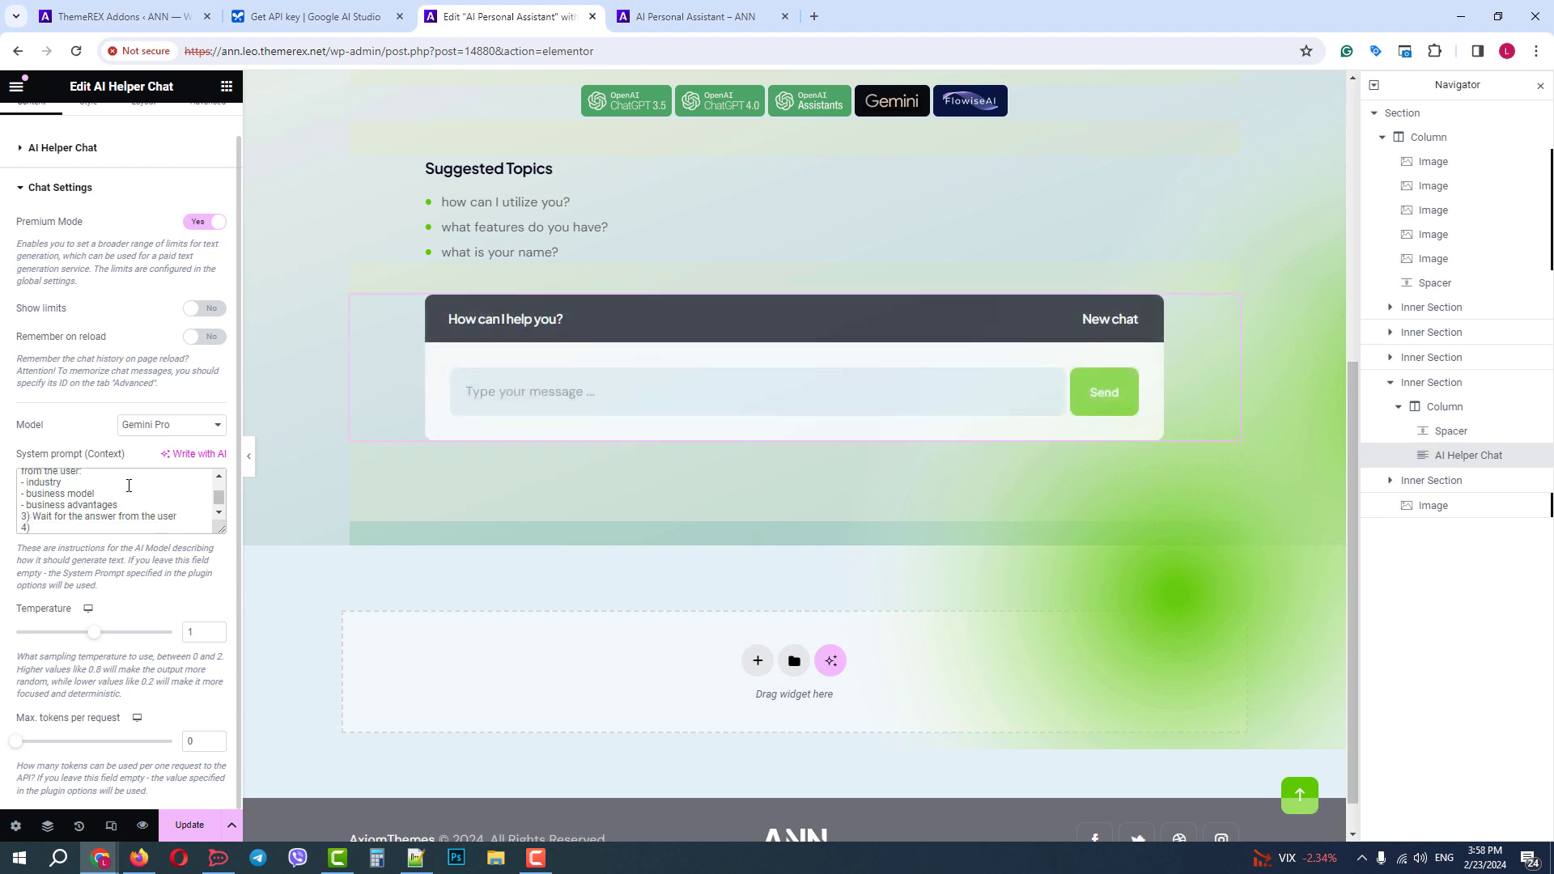
{"action": "type", "text": " When the"}
{"action": "type", "text": " user answ"}
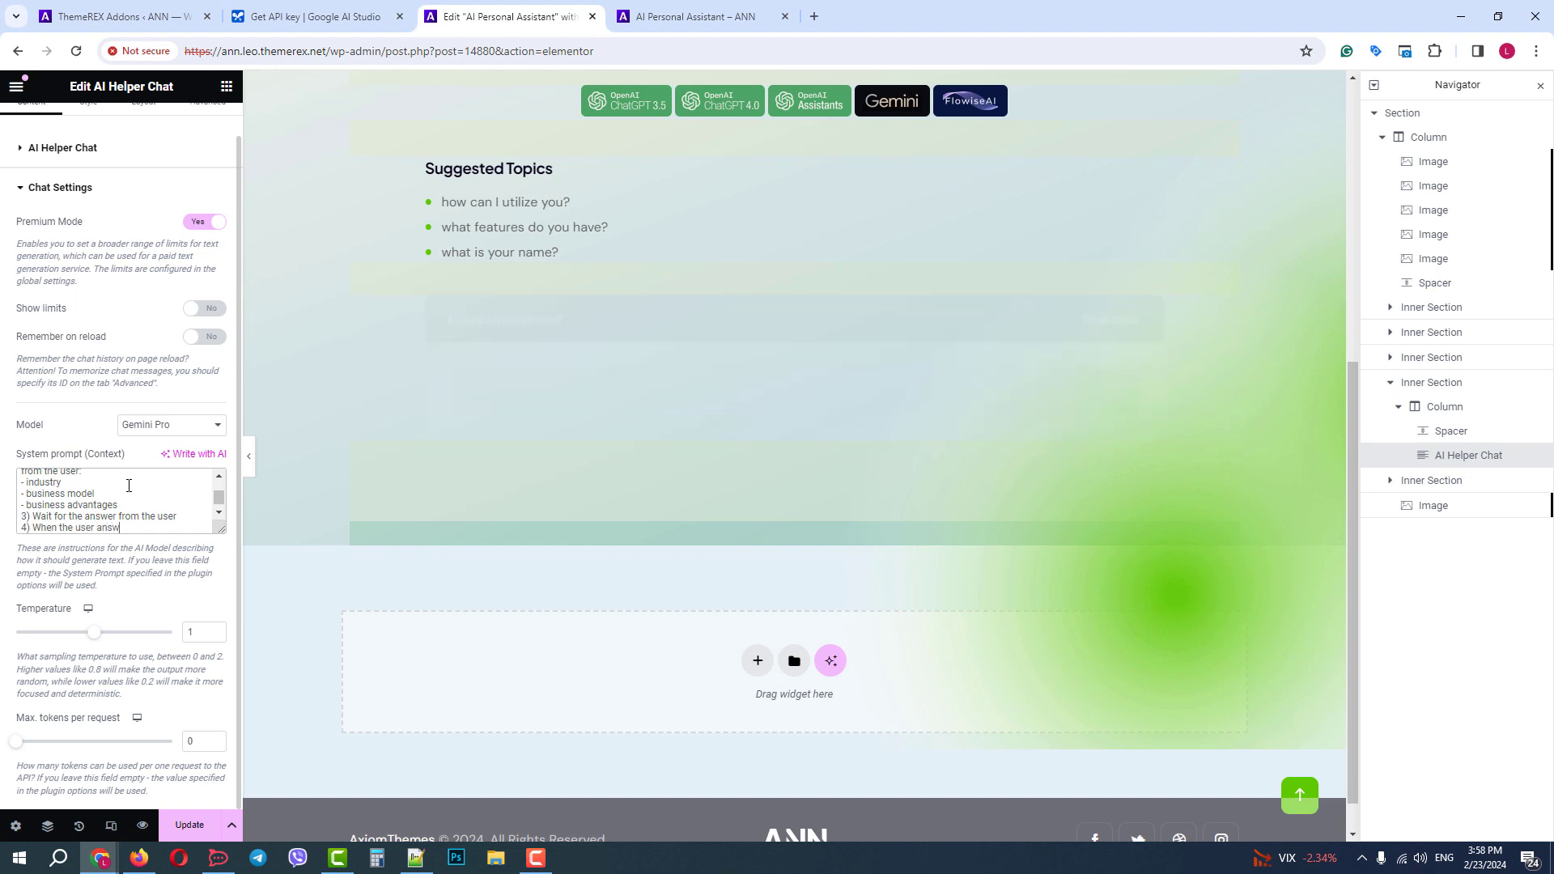
{"action": "type", "text": "ers -"}
{"action": "type", "text": " use this info a"}
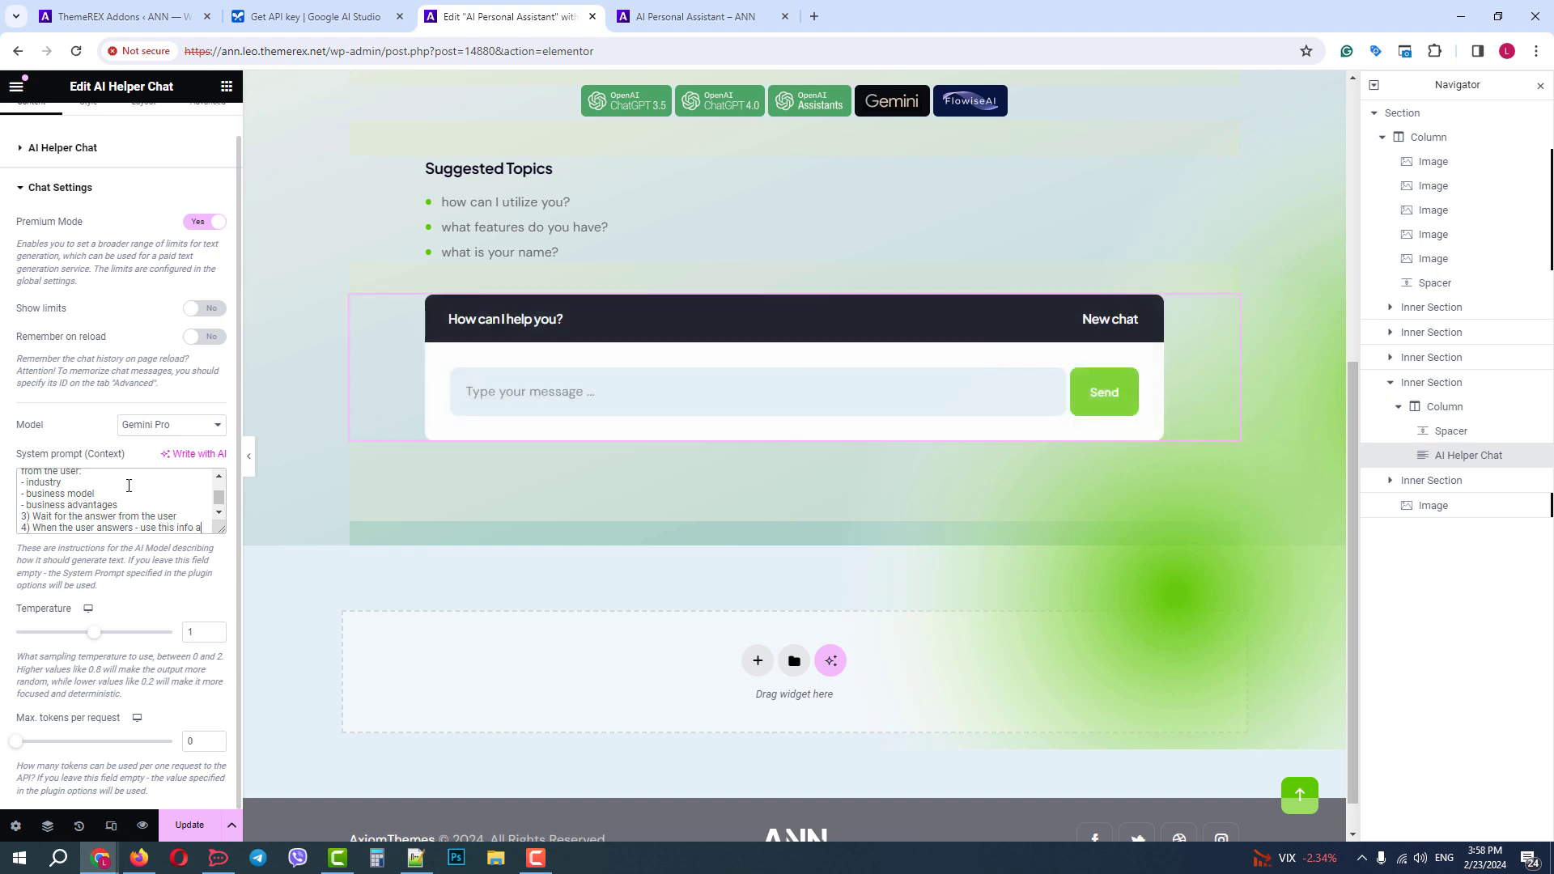
{"action": "type", "text": "s a context to"}
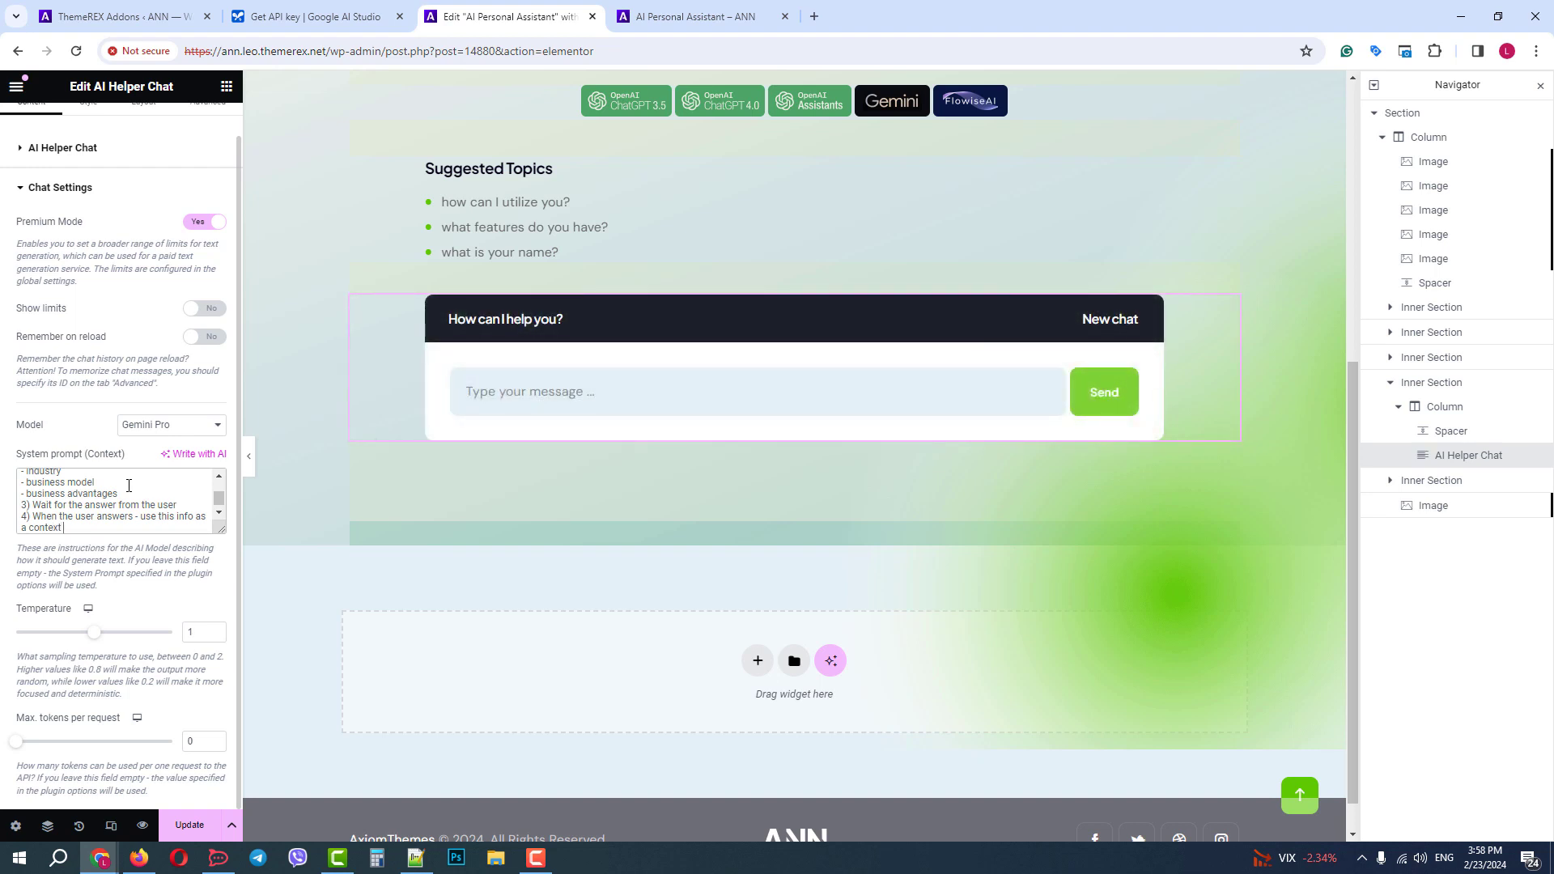
{"action": "type", "text": " genera"}
{"action": "type", "text": "te 10"}
{"action": "type", "text": " business"}
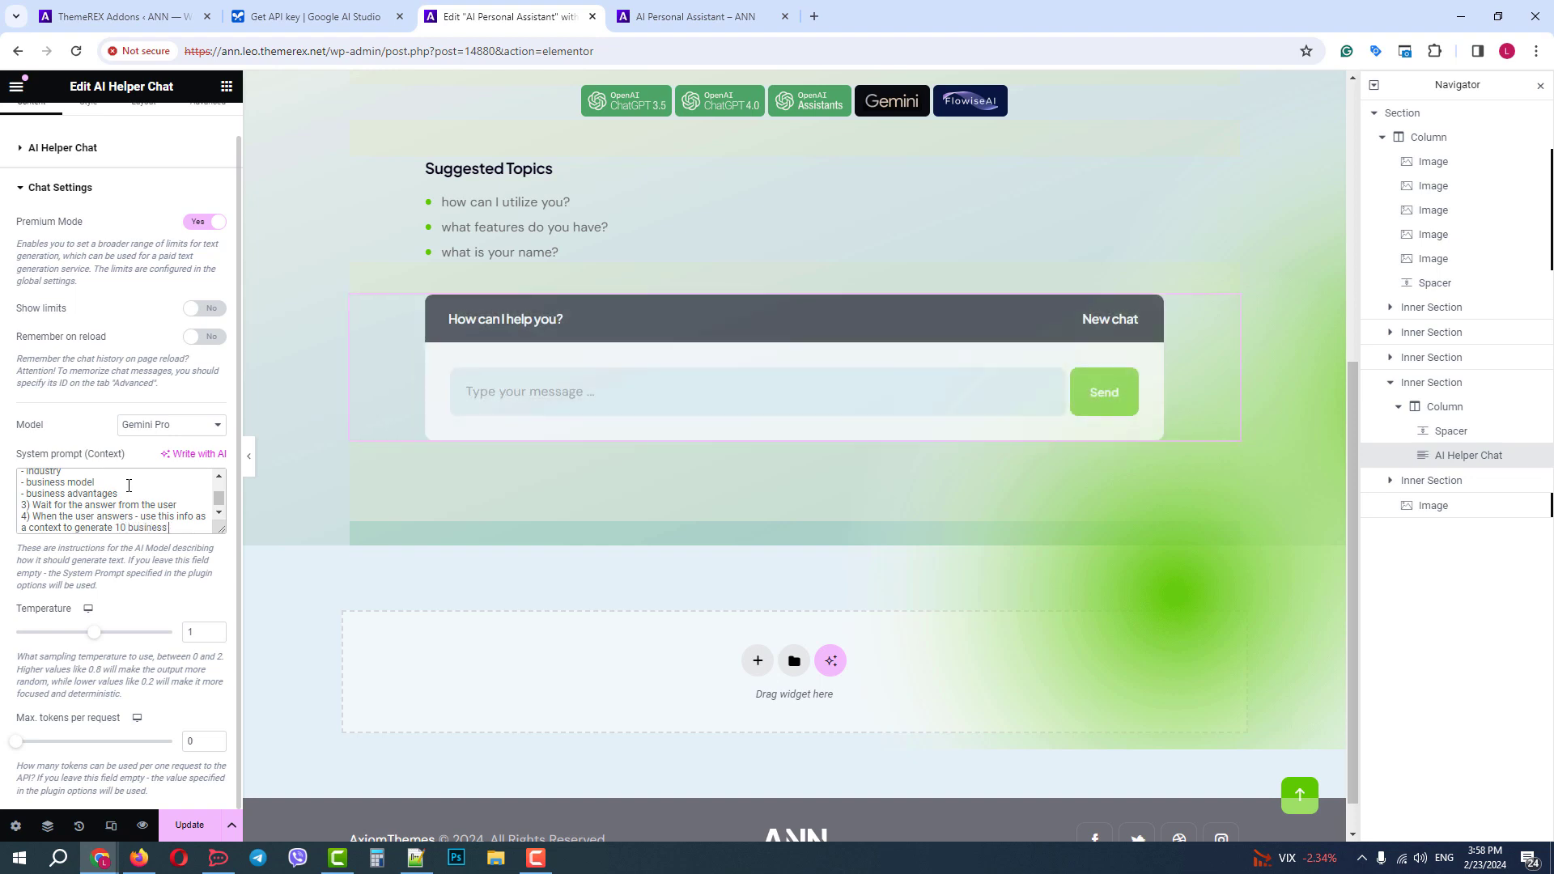
{"action": "type", "text": " name ideas "}
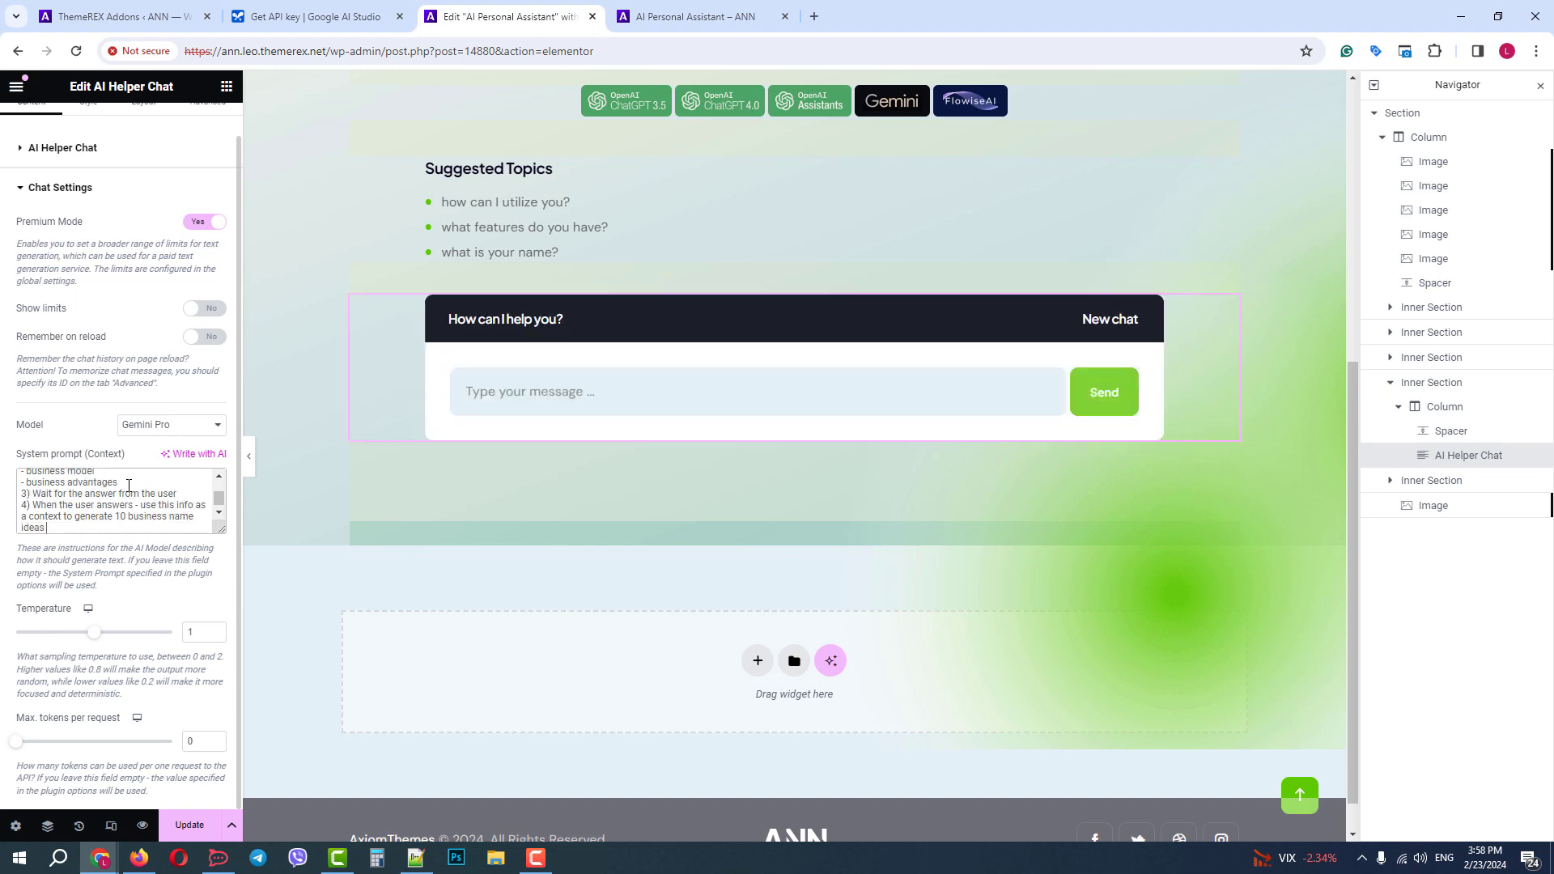
{"action": "type", "text": "for the"}
{"action": "type", "text": " user"}
- Change the heading's 'Personal Assistant' to 'Business Name Generator'
{"action": "scroll", "coordinate": [579, 312], "scroll_direction": "up", "scroll_amount": 4}
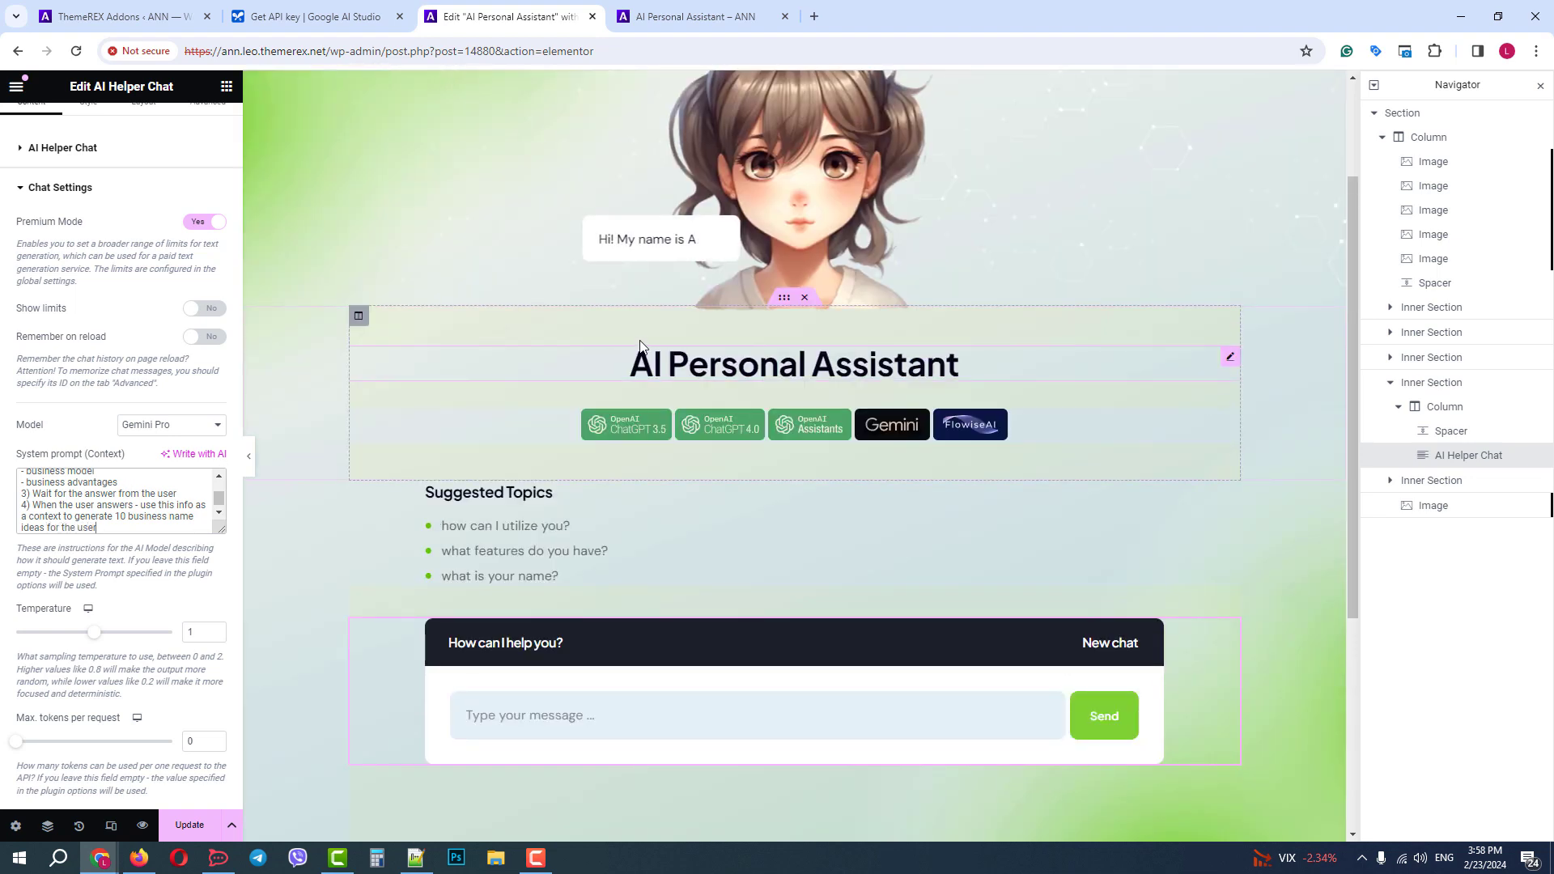
{"action": "left_click", "coordinate": [741, 361]}
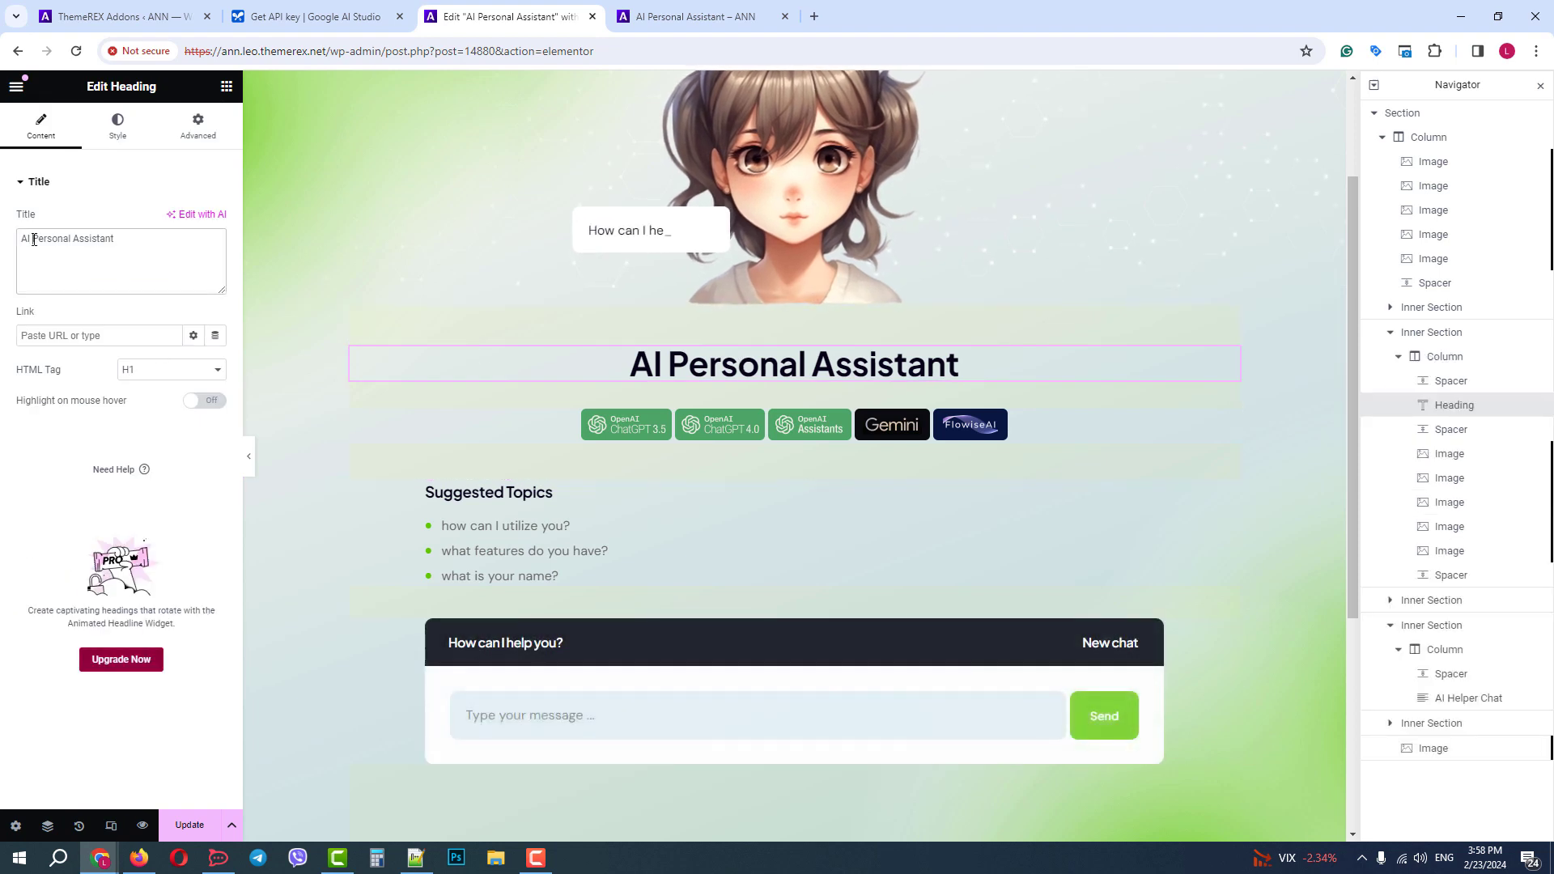
{"action": "left_click_drag", "start_coordinate": [33, 240], "coordinate": [130, 237]}
{"action": "type", "text": "B"}
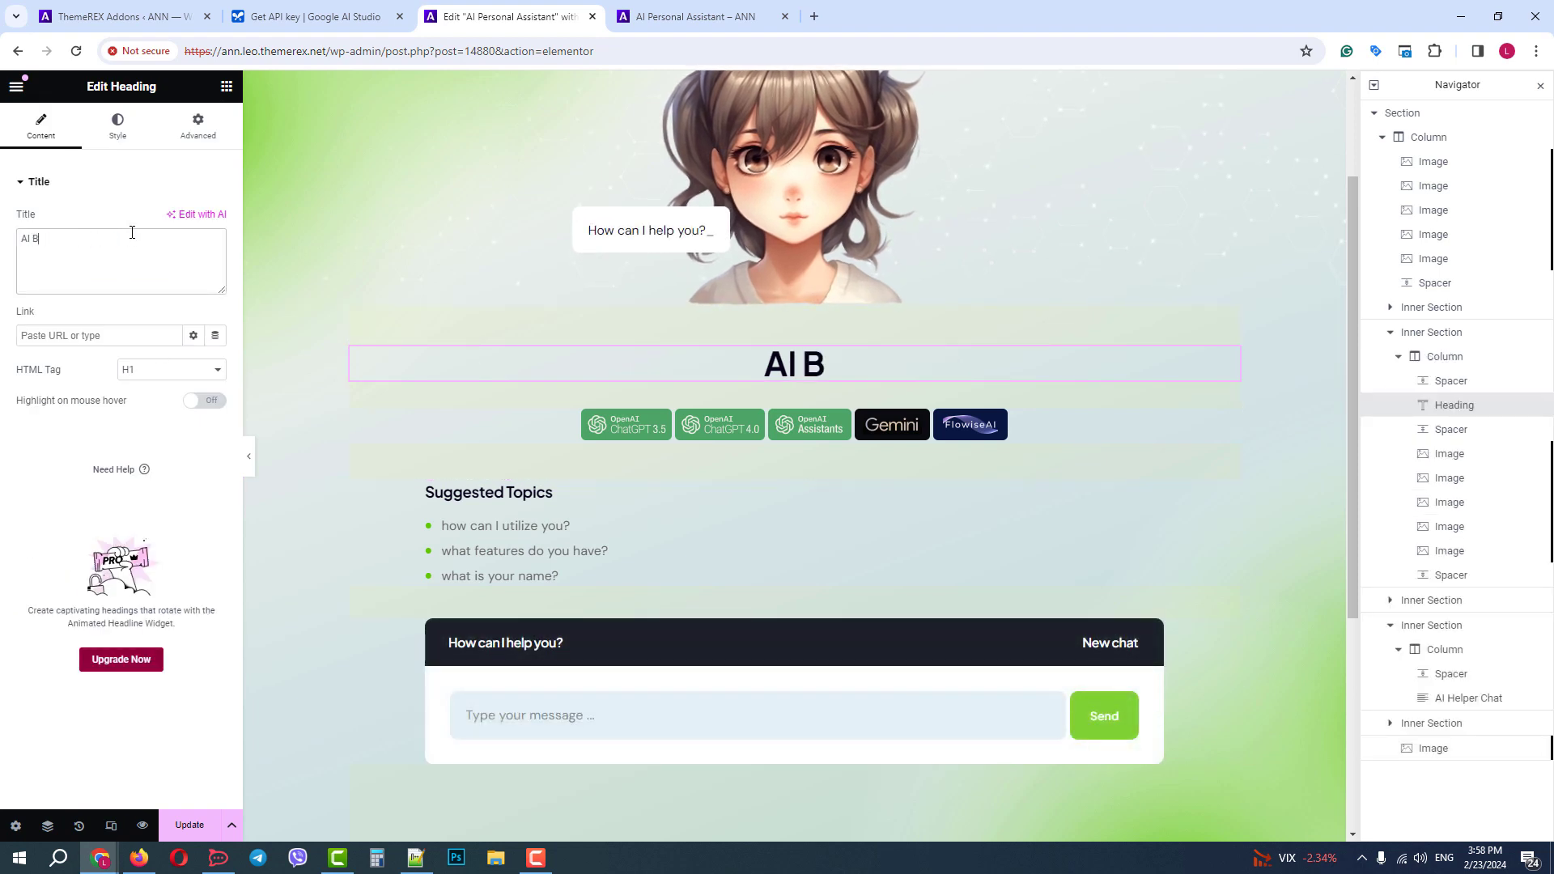
{"action": "type", "text": "usiness Na"}
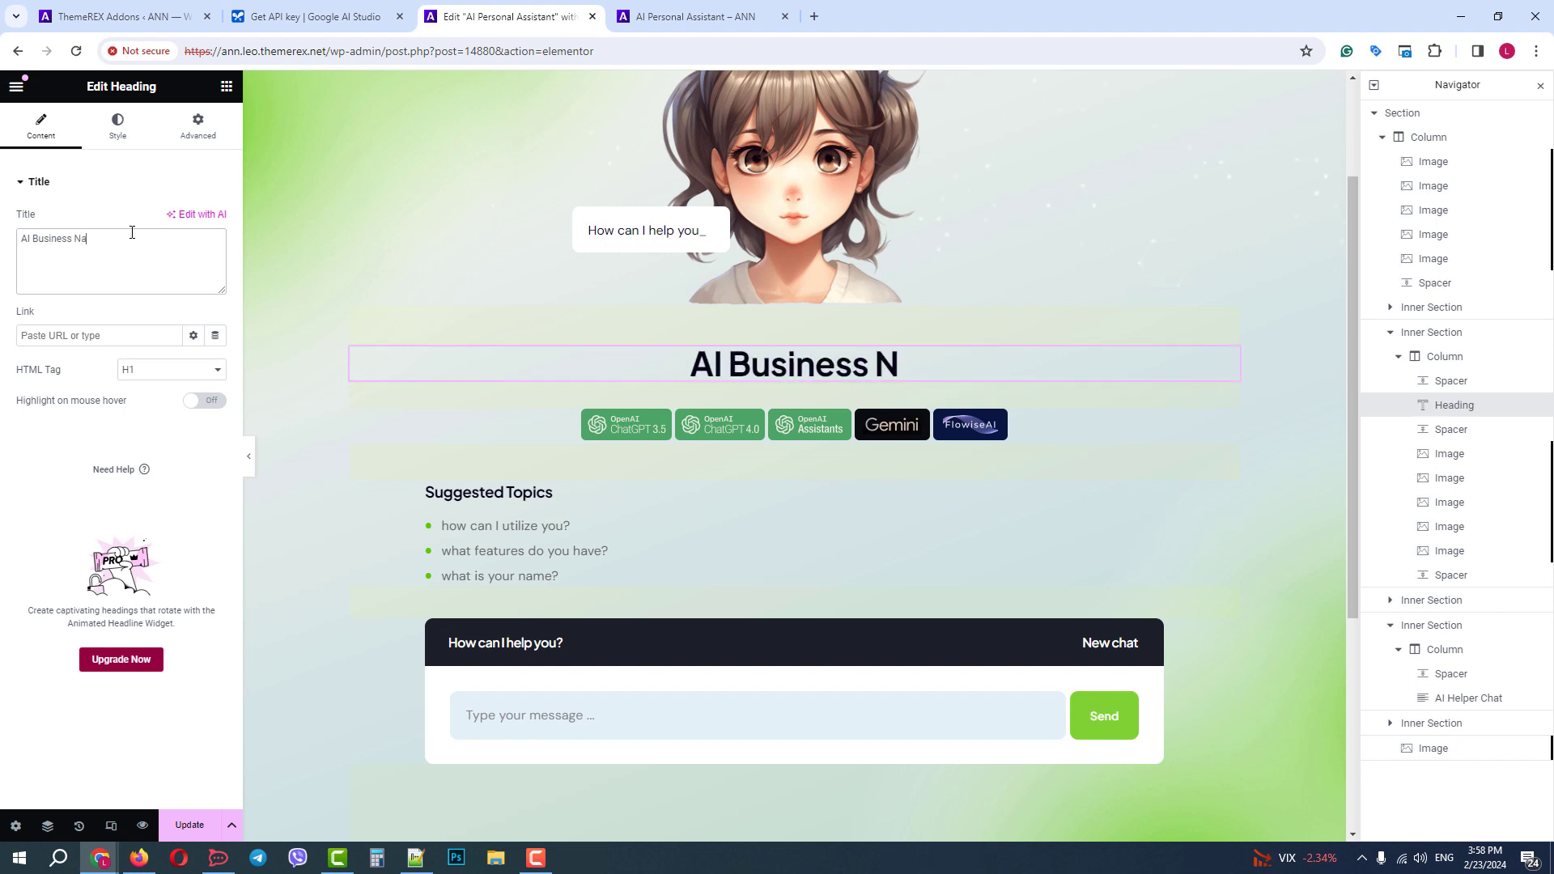
{"action": "type", "text": "me Generat"}
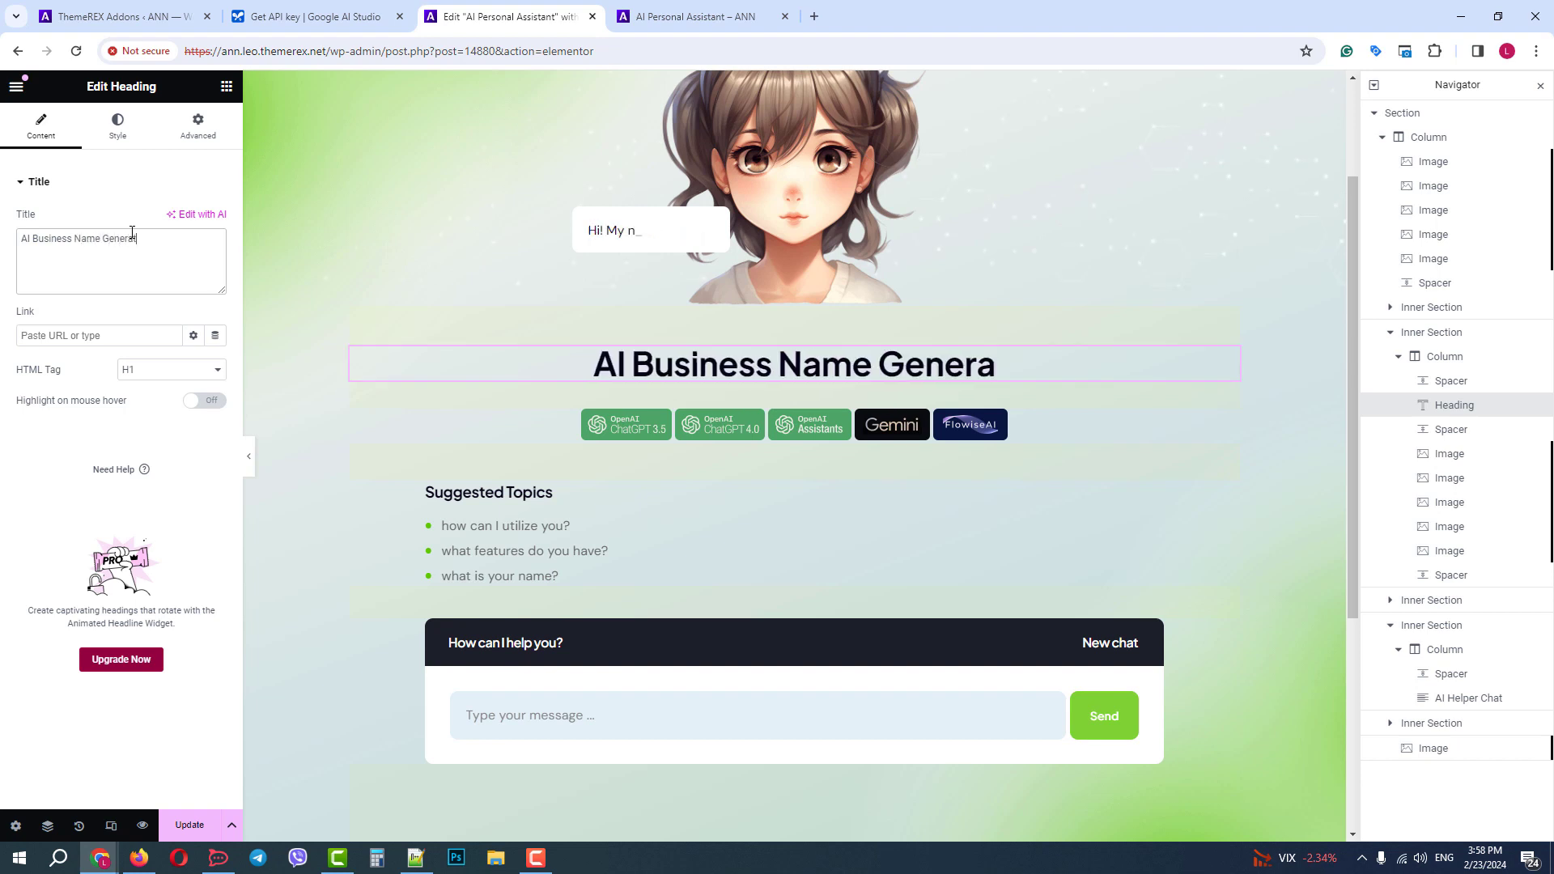
{"action": "type", "text": "or"}
- Update the page and view the live version in a new tab
{"action": "left_click", "coordinate": [190, 825]}
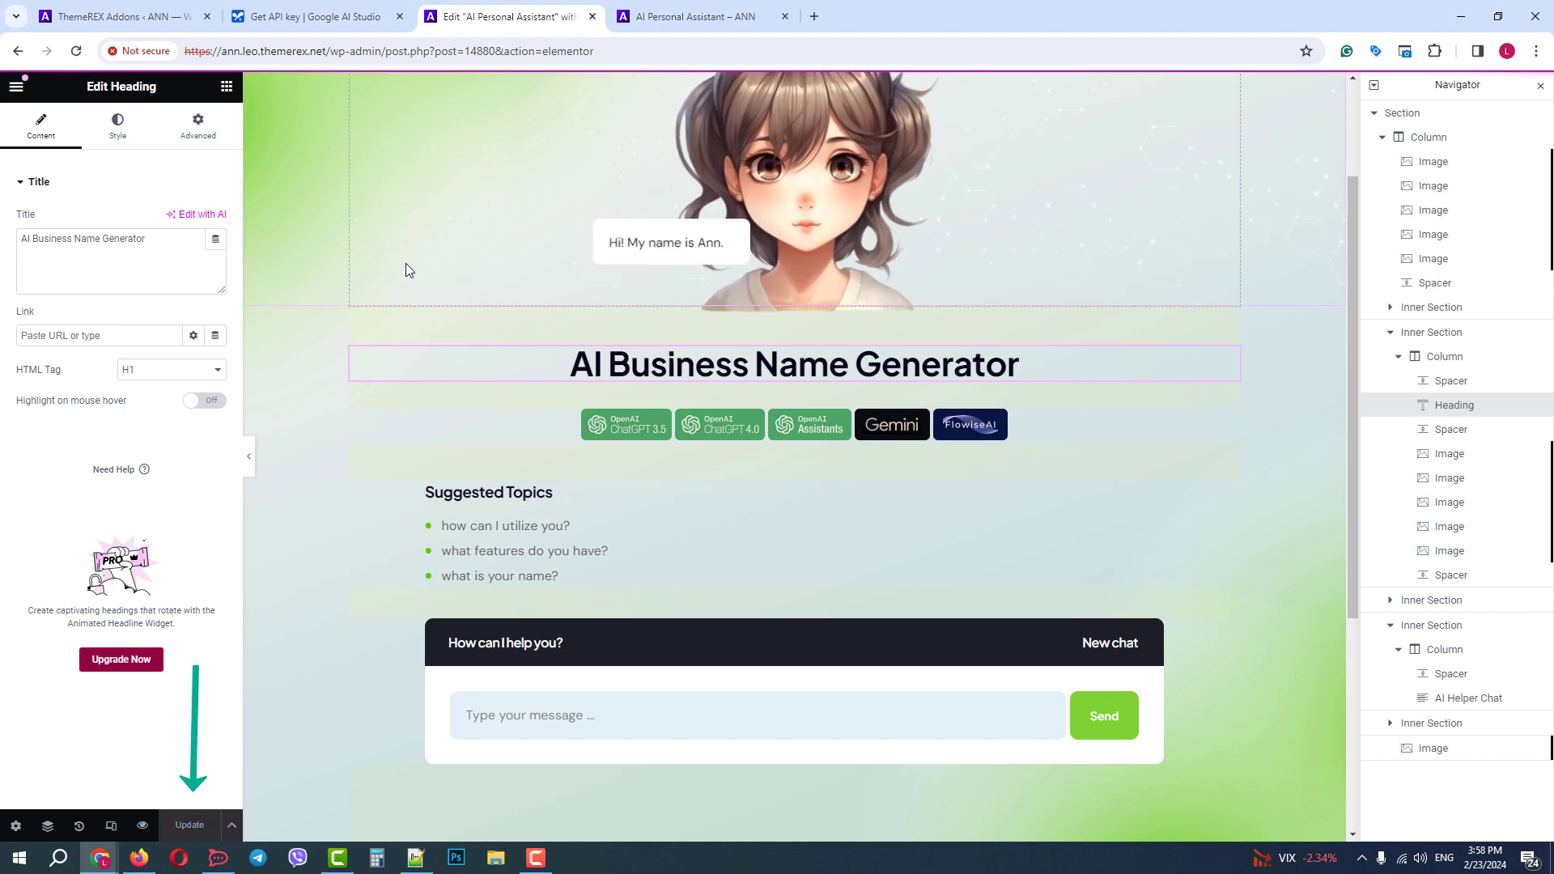
{"action": "left_click", "coordinate": [20, 89]}
{"action": "left_click", "coordinate": [76, 436]}
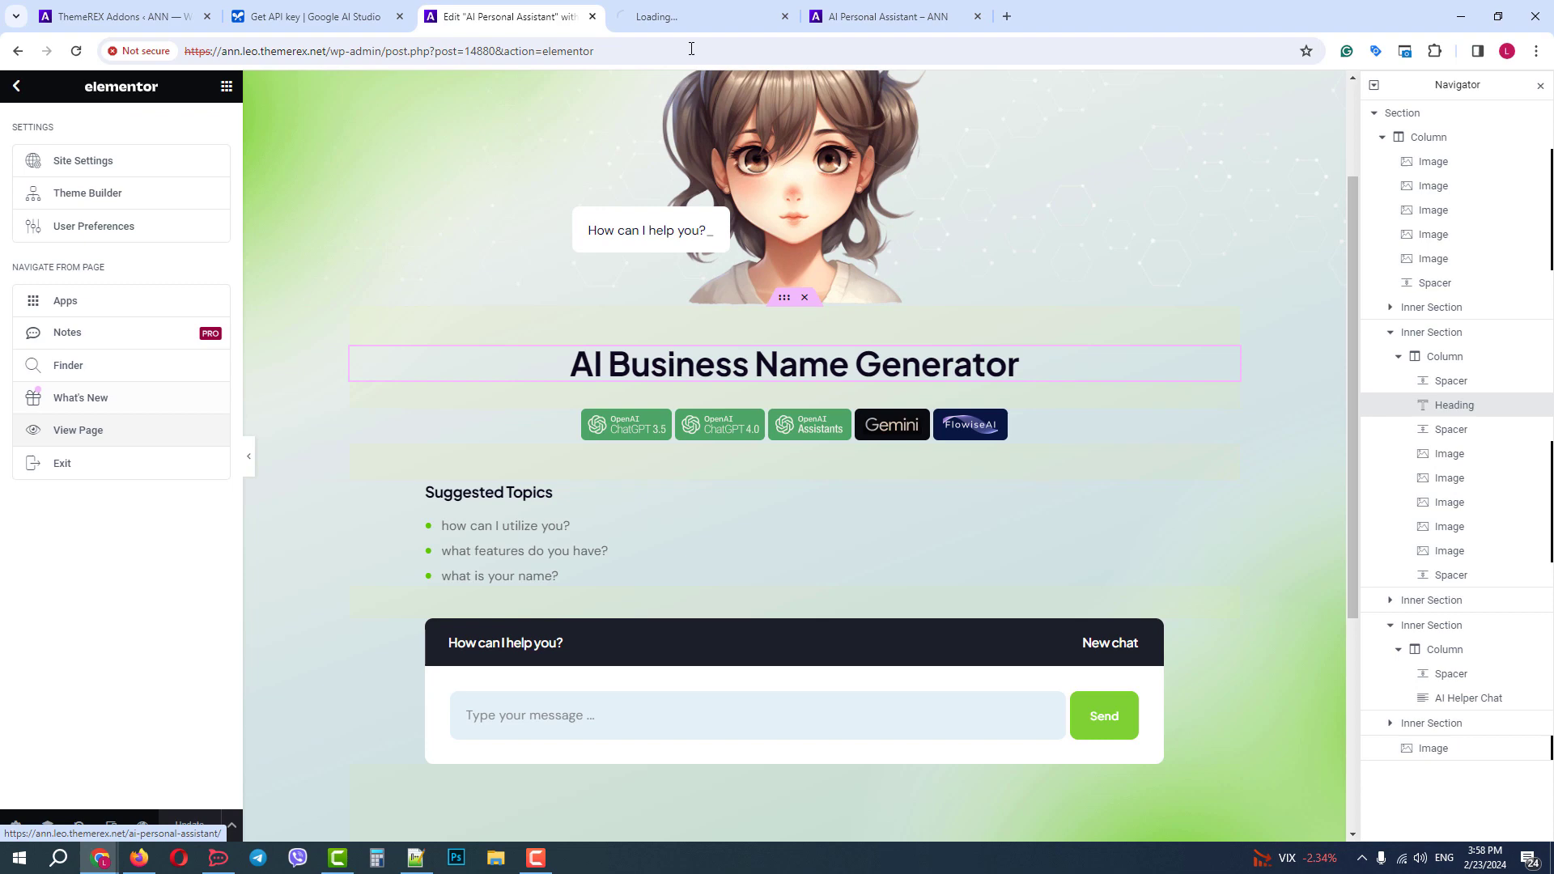
- Send 'hi there' to the live page's chat and read its reply asking for industry, model and advantages
{"action": "left_click", "coordinate": [680, 10]}
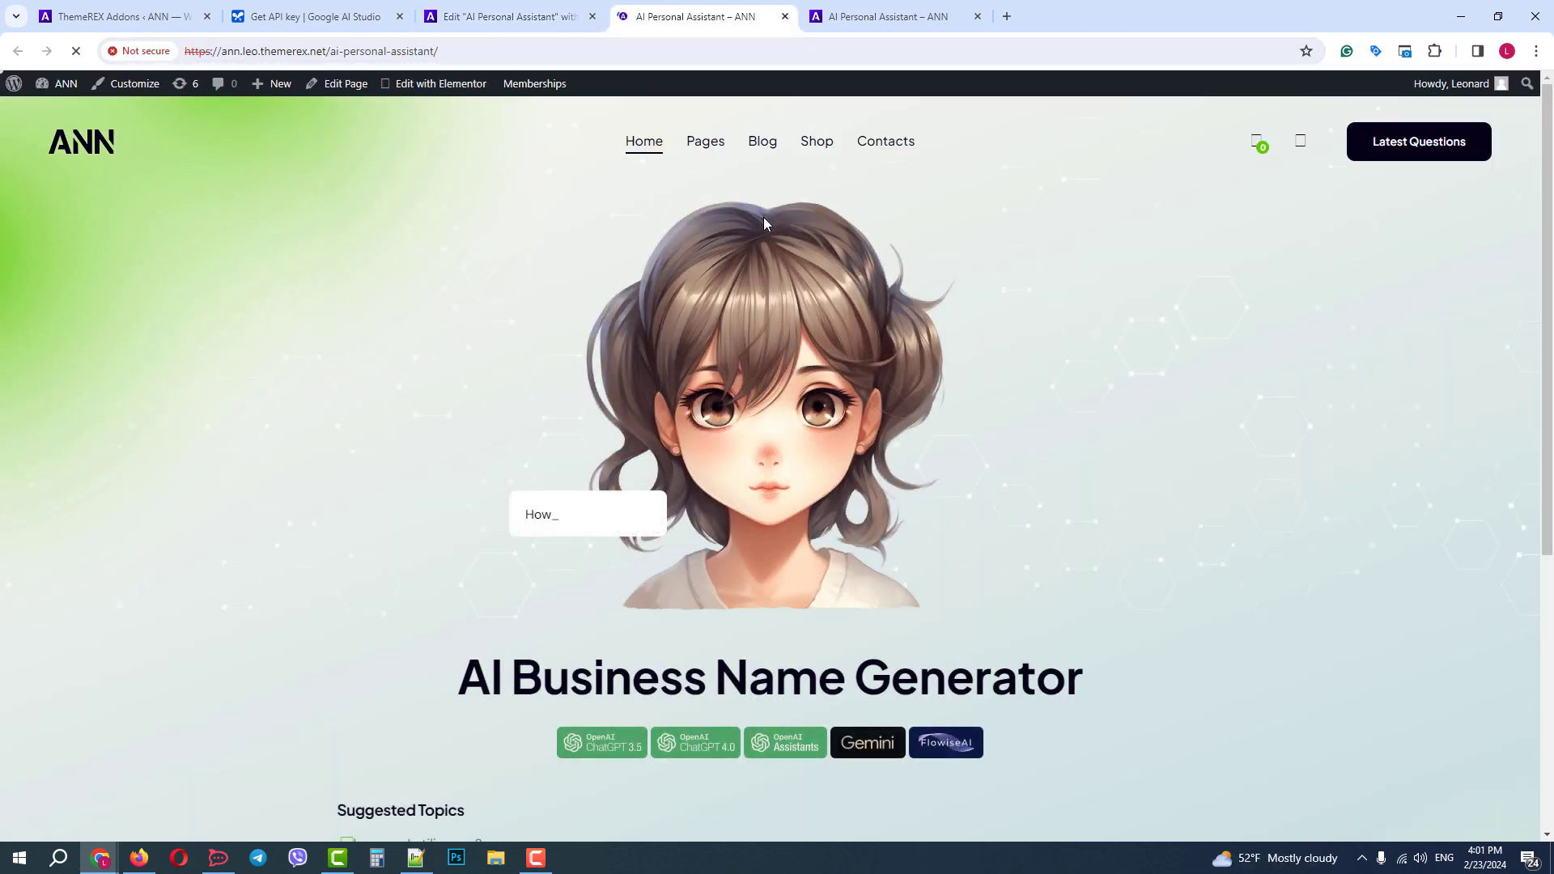
{"action": "scroll", "coordinate": [764, 217], "scroll_direction": "down", "scroll_amount": 5}
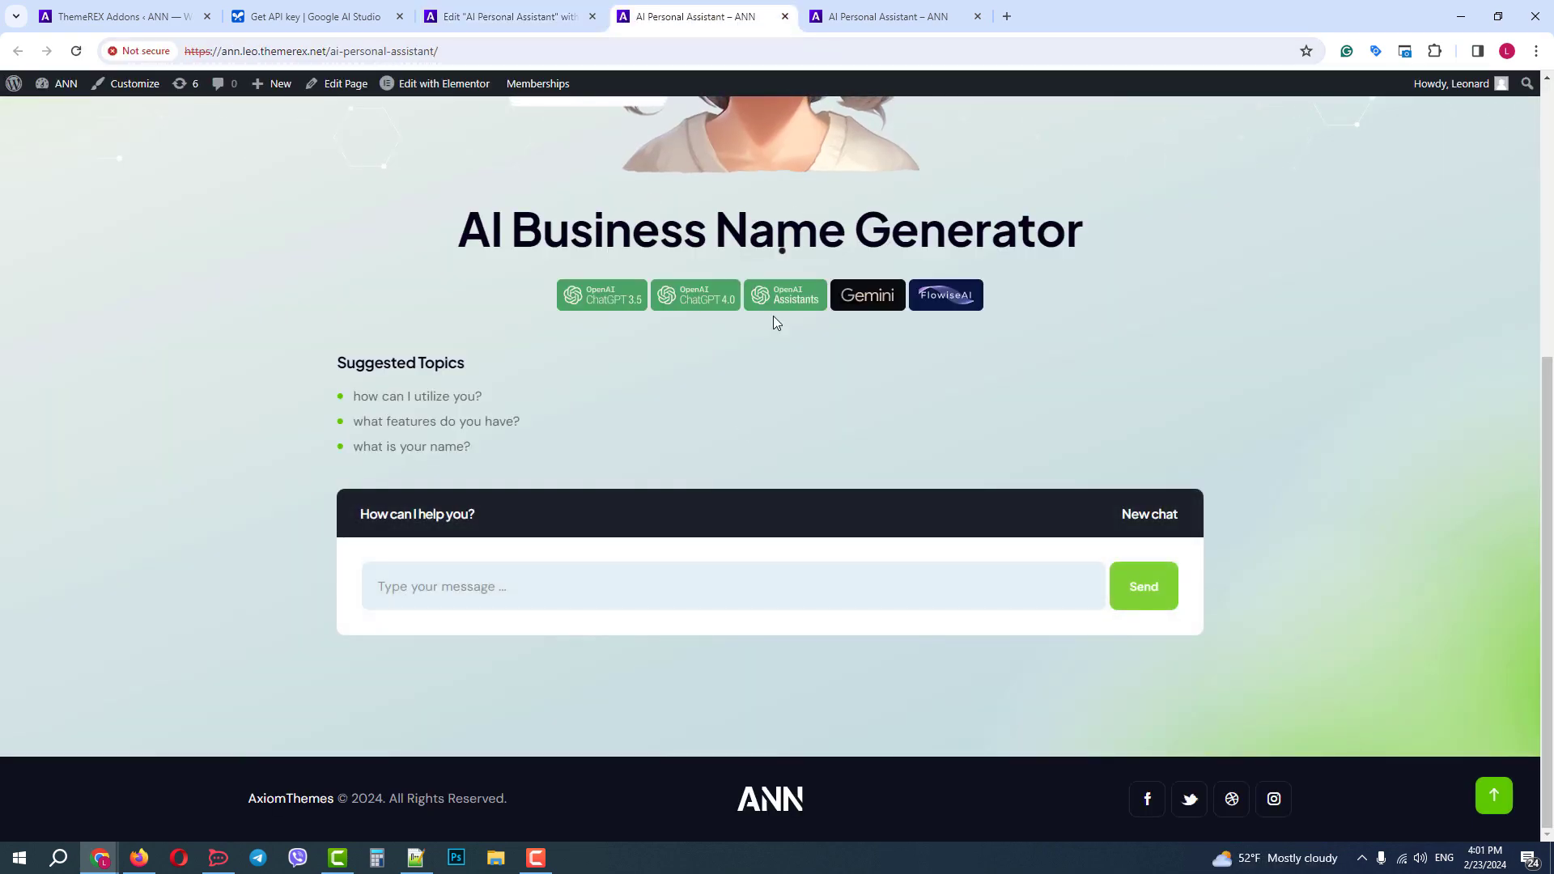
{"action": "left_click", "coordinate": [615, 564]}
{"action": "type", "text": "h"}
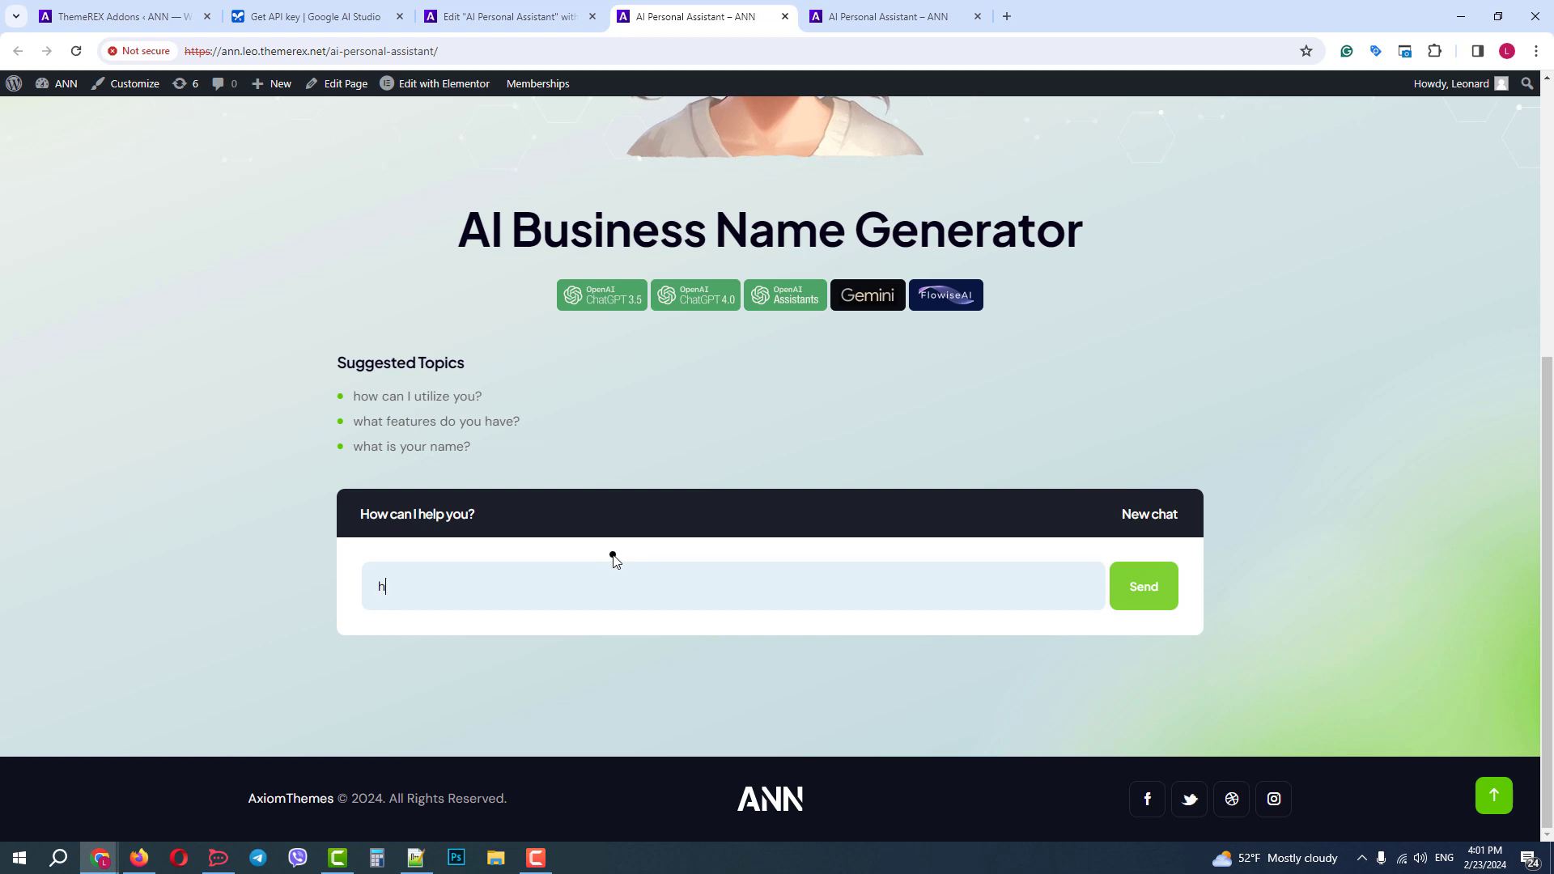
{"action": "type", "text": "i there"}
{"action": "key", "text": "Return"}
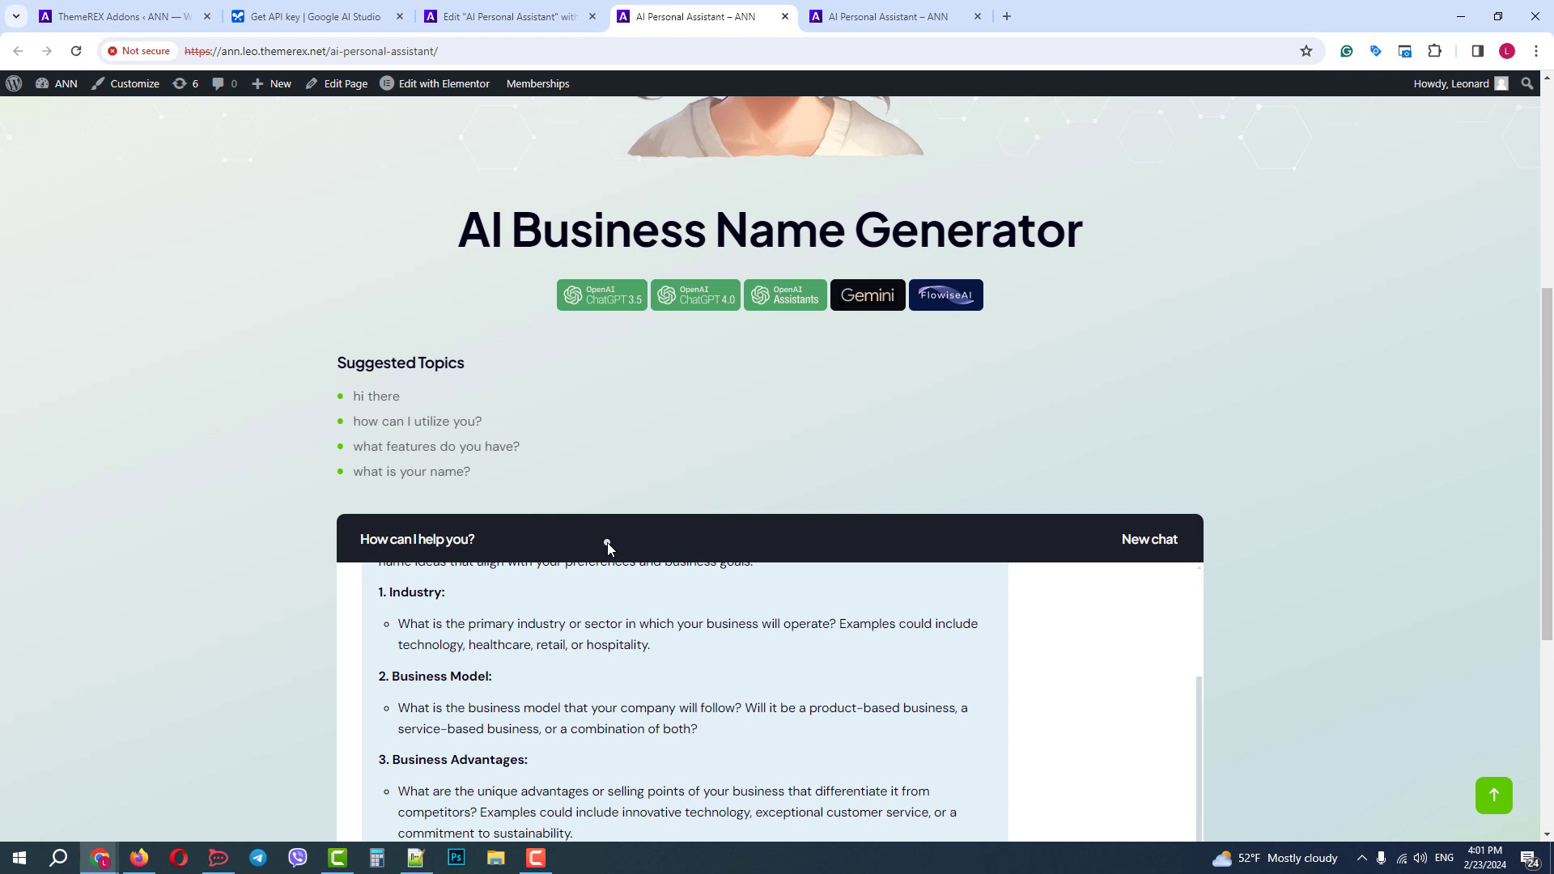
{"action": "scroll", "coordinate": [605, 438], "scroll_direction": "down", "scroll_amount": 2}
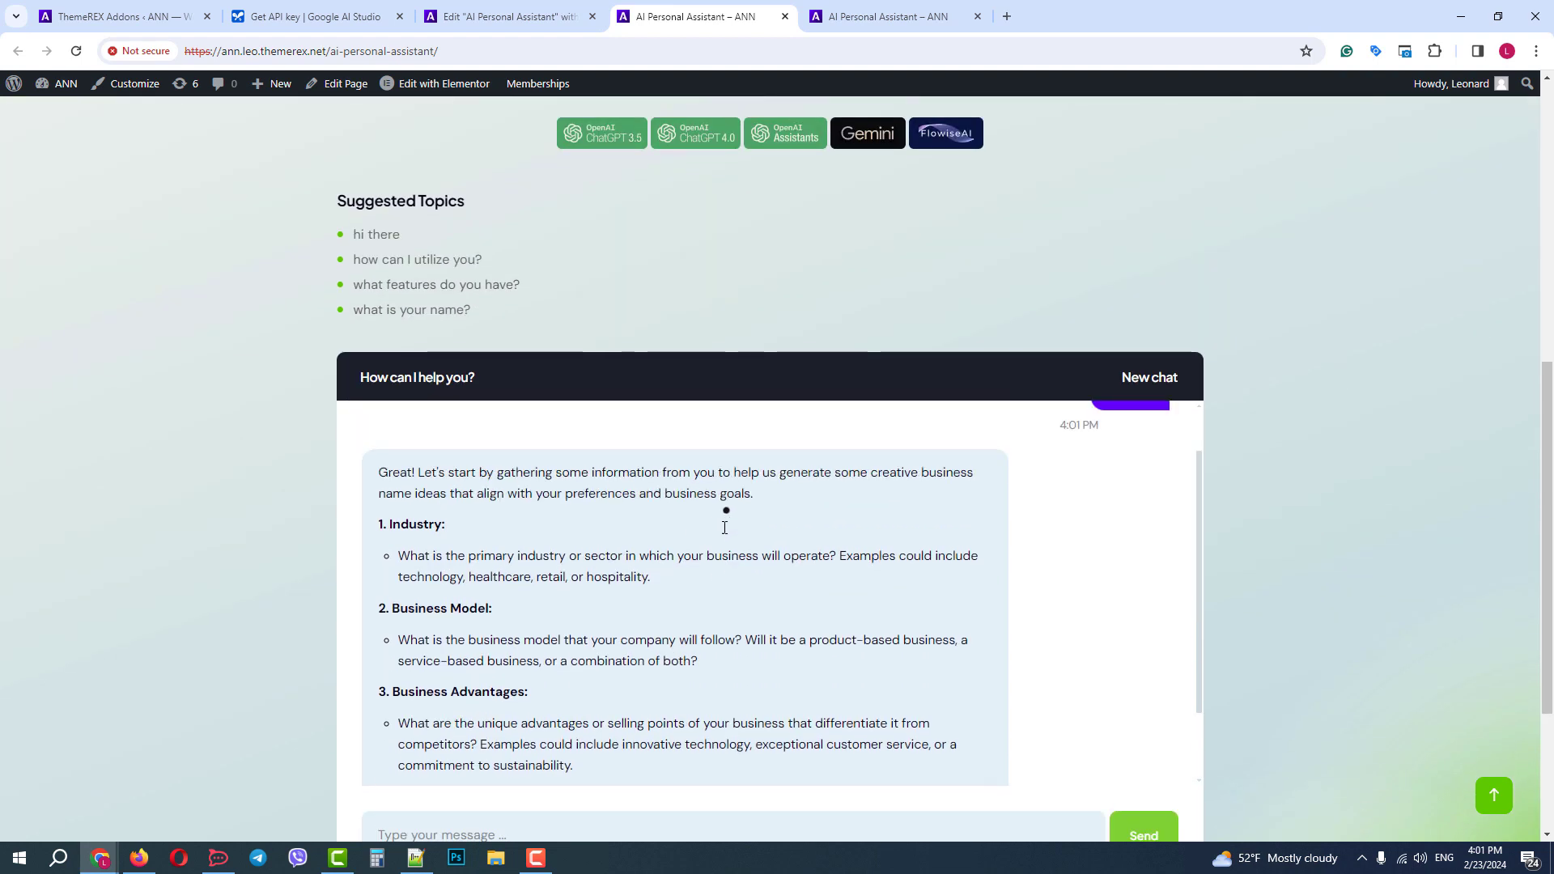
{"action": "scroll", "coordinate": [724, 527], "scroll_direction": "up", "scroll_amount": 1}
{"action": "scroll", "coordinate": [486, 534], "scroll_direction": "down", "scroll_amount": 2}
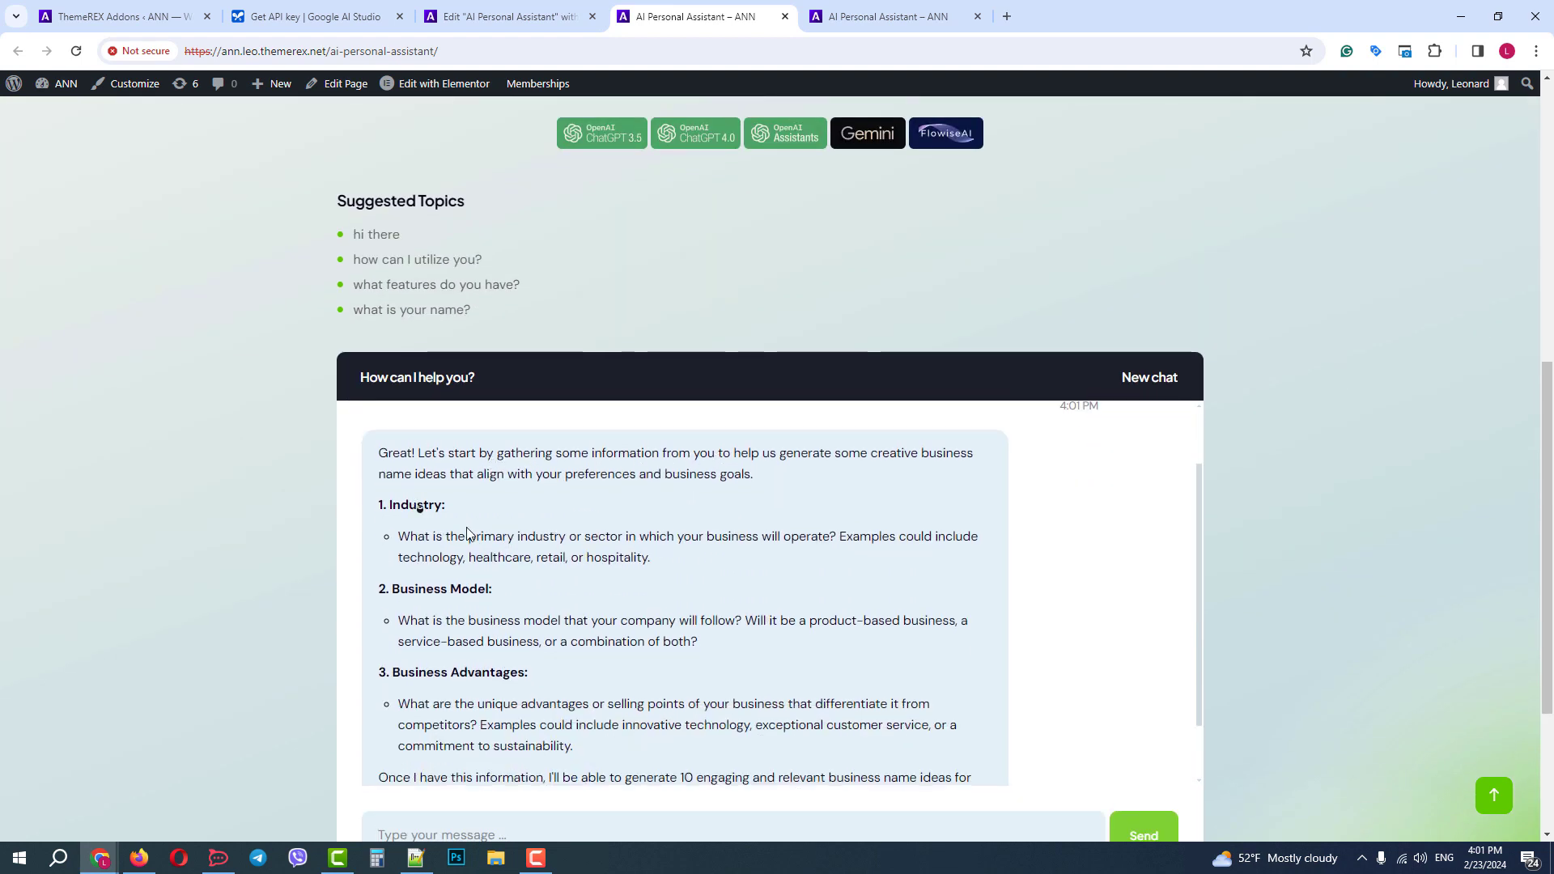
{"action": "scroll", "coordinate": [510, 639], "scroll_direction": "down", "scroll_amount": 2}
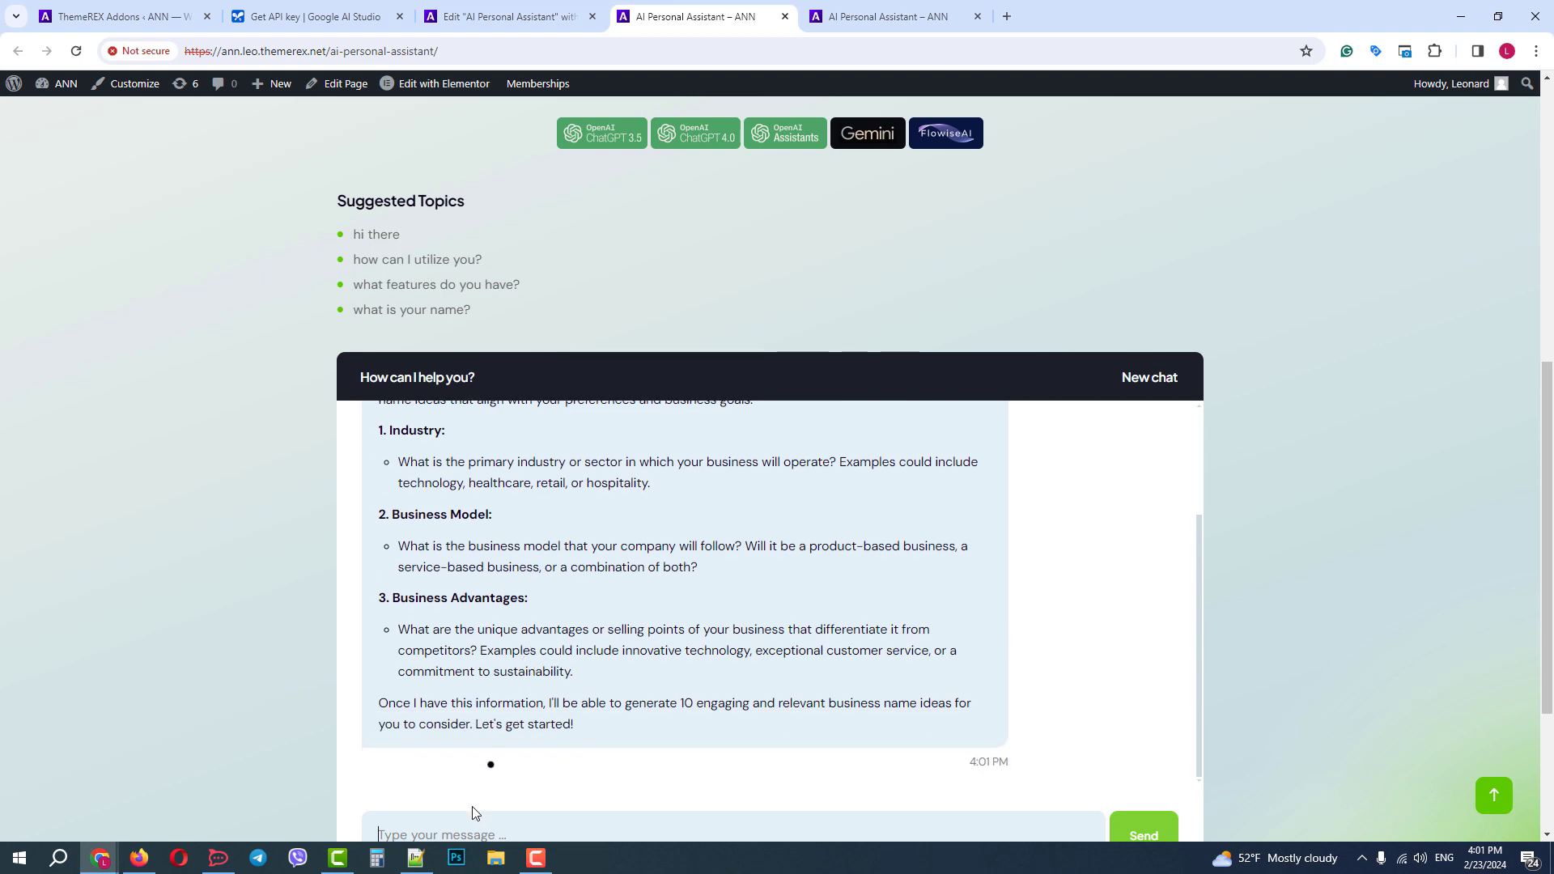
{"action": "scroll", "coordinate": [486, 769], "scroll_direction": "down", "scroll_amount": 2}
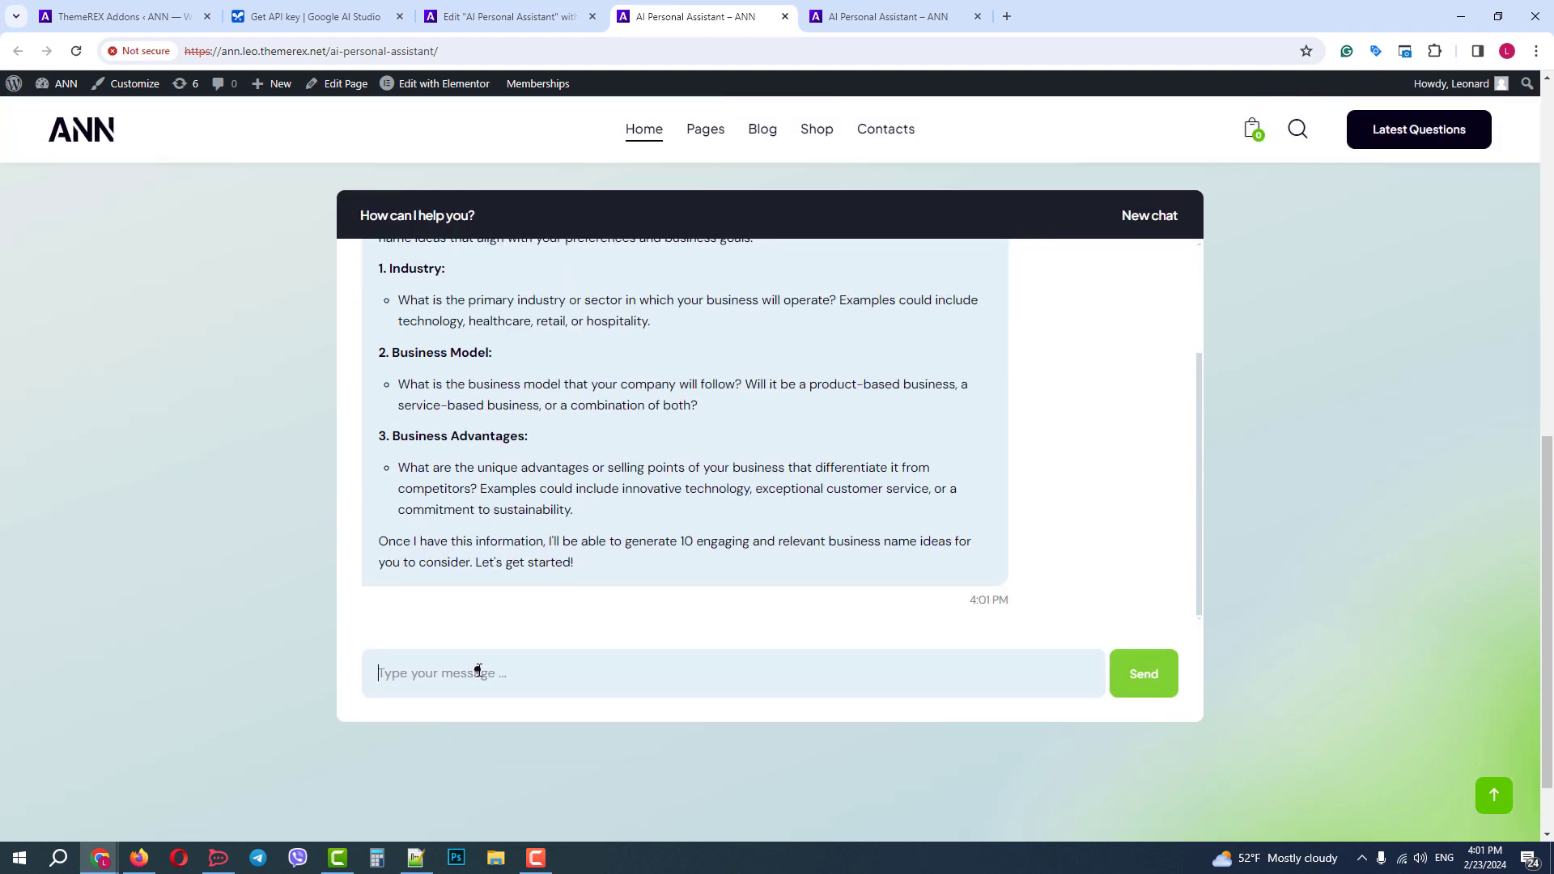
- Send the chat the dog grooming business's industry, morning drop-off model and advantages
{"action": "left_click", "coordinate": [478, 670]}
{"action": "type", "text": "indus"}
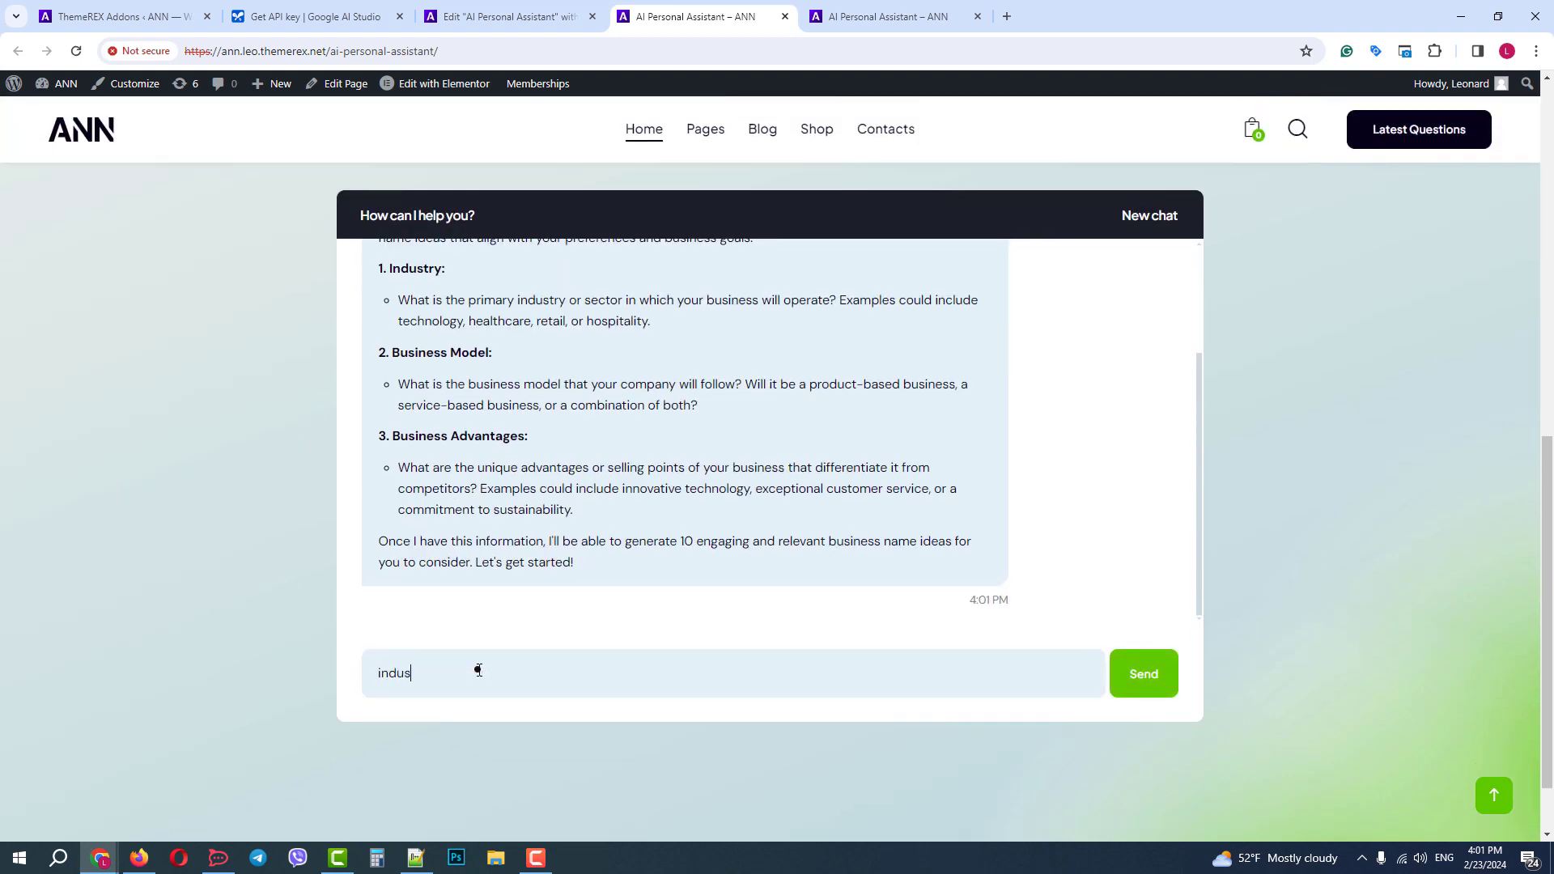
{"action": "type", "text": "try - d"}
{"action": "type", "text": "og groom"}
{"action": "type", "text": "ing, "}
{"action": "type", "text": "model -"}
{"action": "type", "text": " lea"}
{"action": "type", "text": "ve your "}
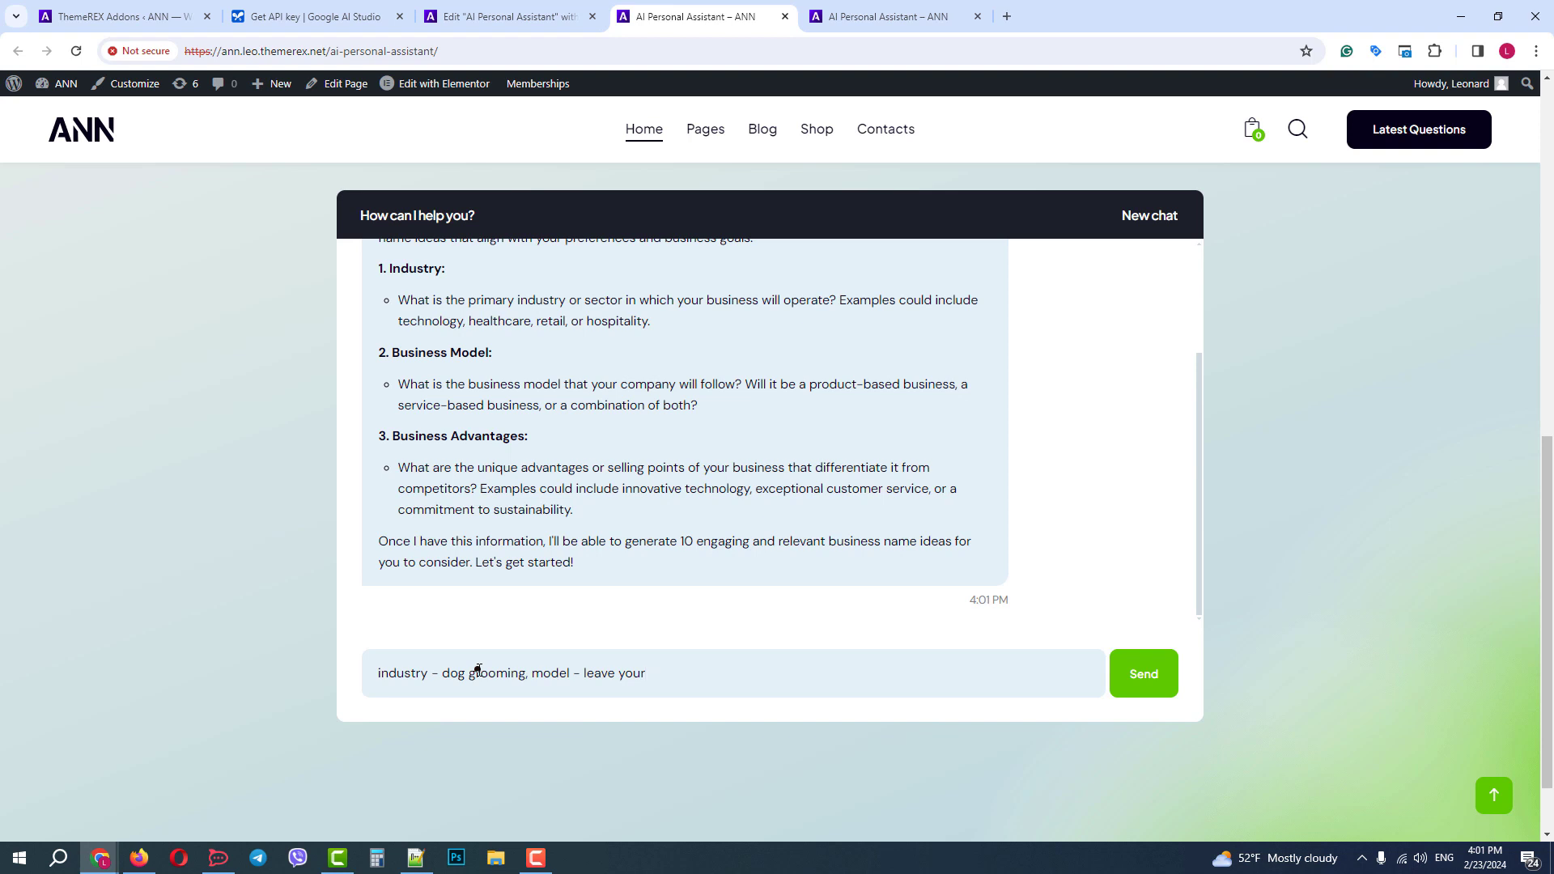
{"action": "type", "text": "dog in"}
{"action": "type", "text": " the mo"}
{"action": "type", "text": "rning and "}
{"action": "type", "text": "then c"}
{"action": "type", "text": "ollect n"}
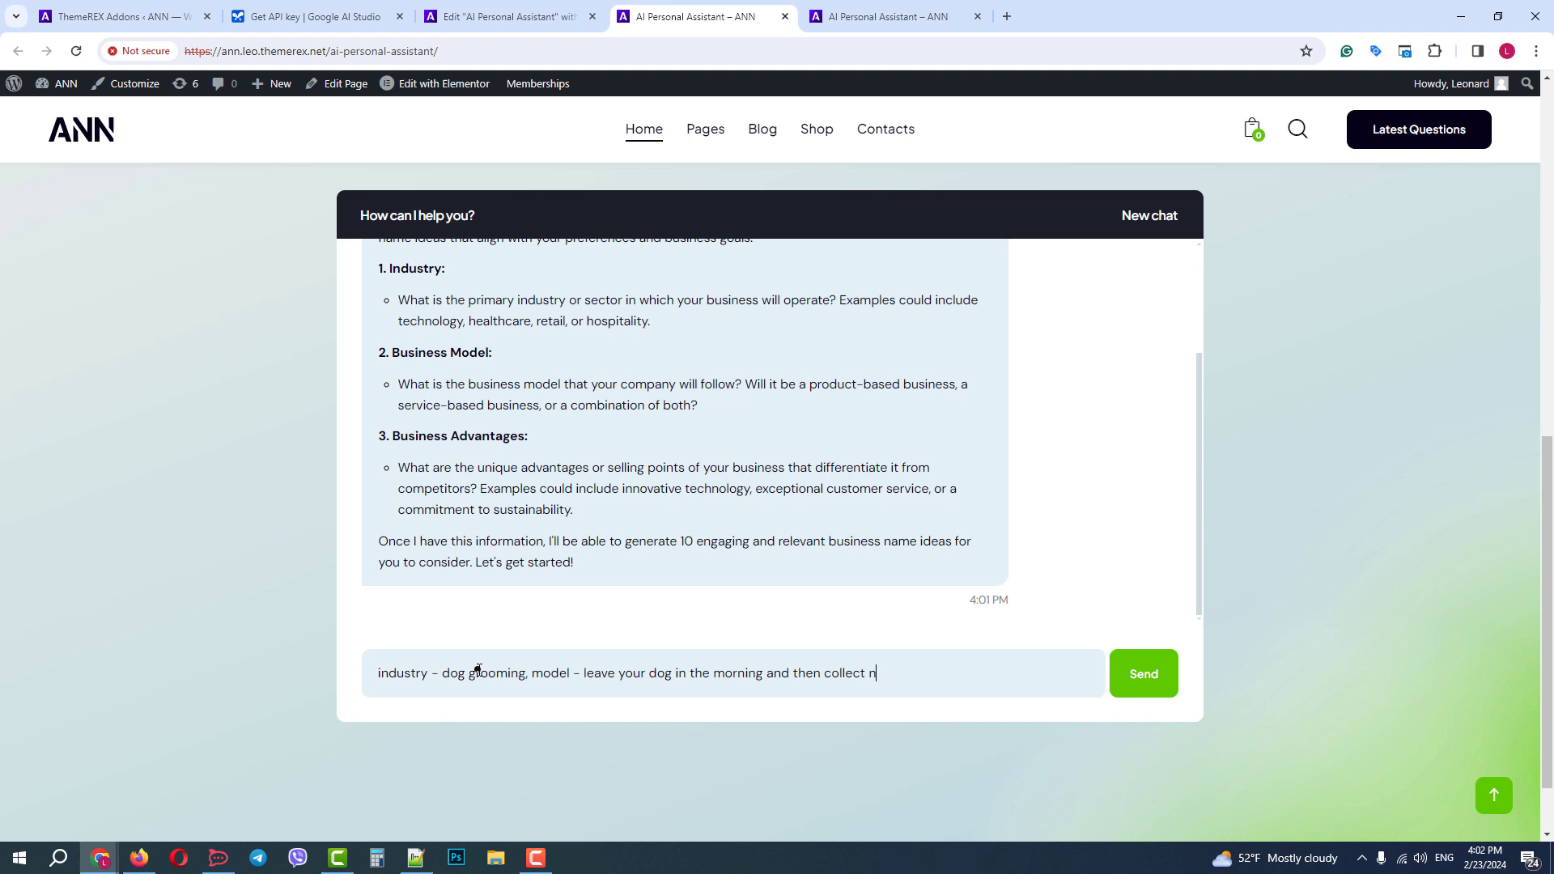
{"action": "type", "text": "ice"}
{"action": "type", "text": "g"}
{"action": "type", "text": "roomed one in"}
{"action": "type", "text": " the evening,"}
{"action": "type", "text": " advantag"}
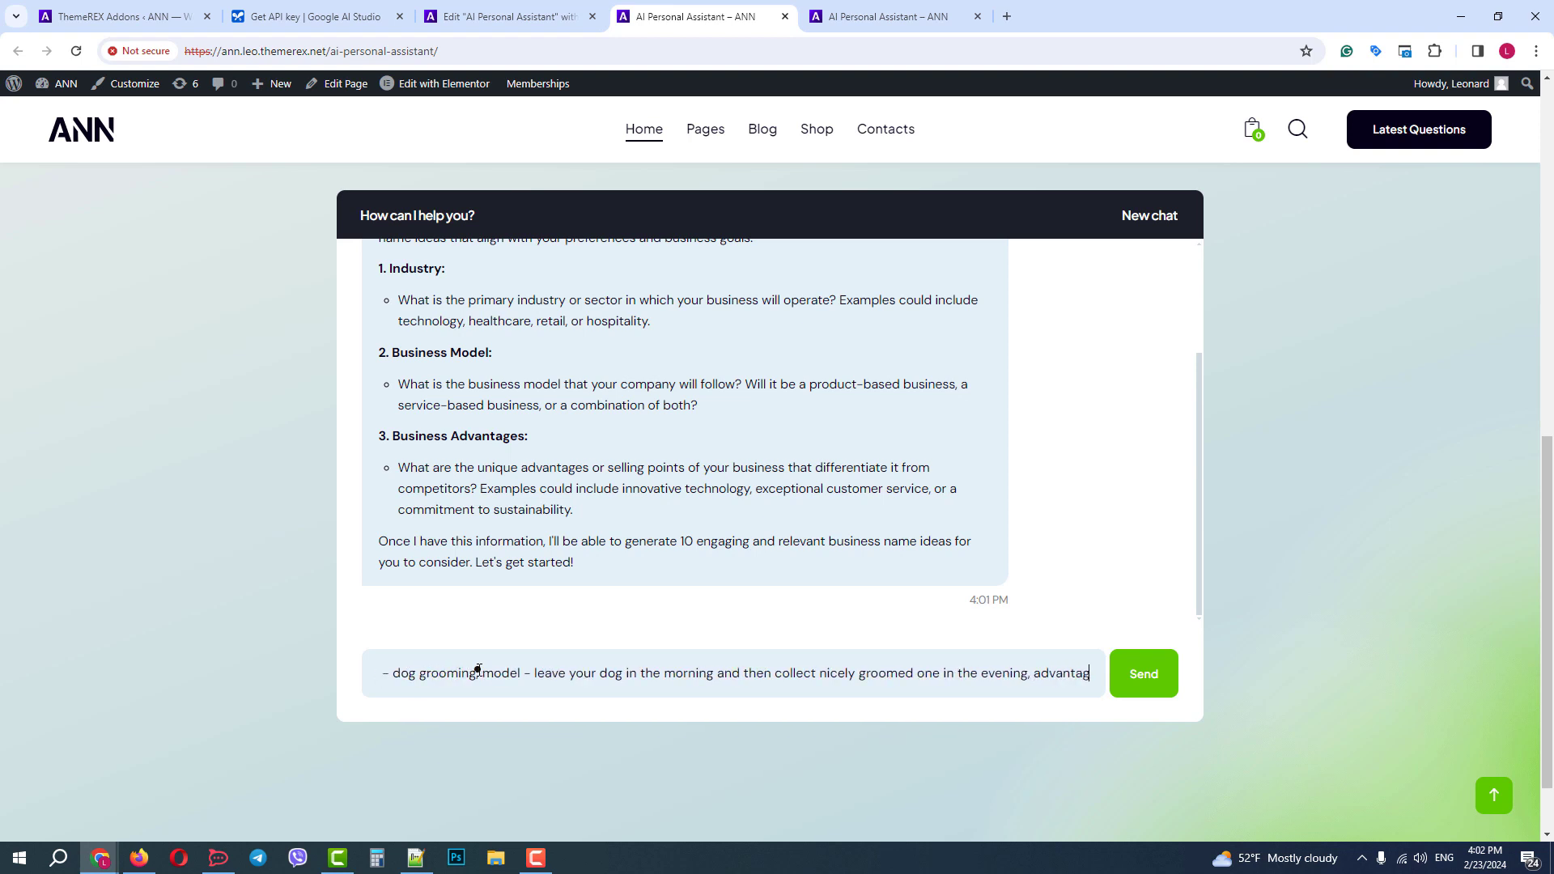
{"action": "type", "text": "es - g"}
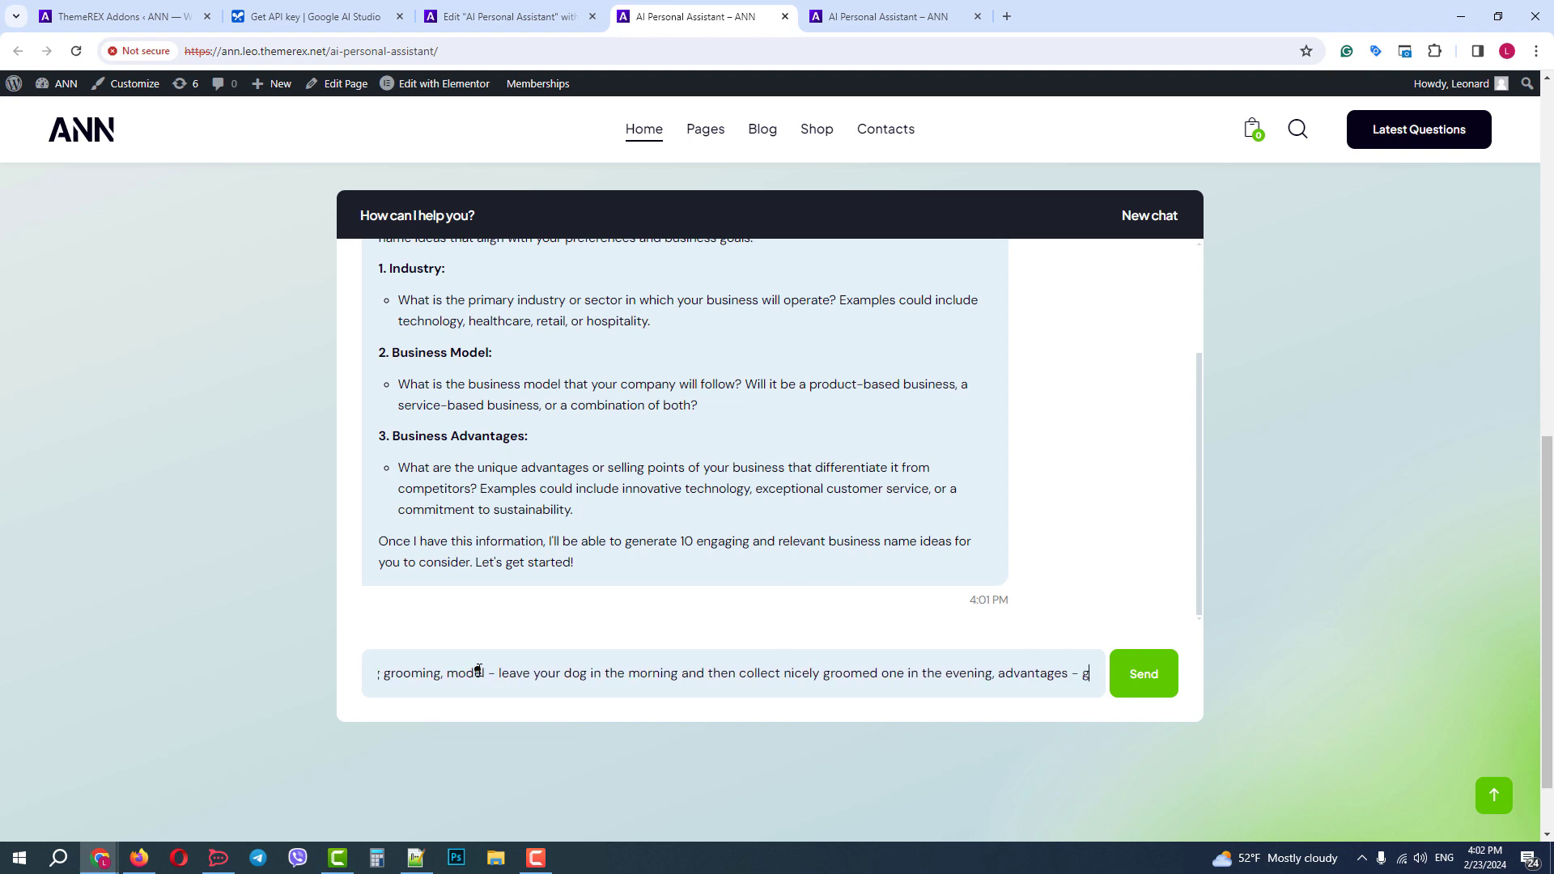
{"action": "type", "text": "ood pricing"}
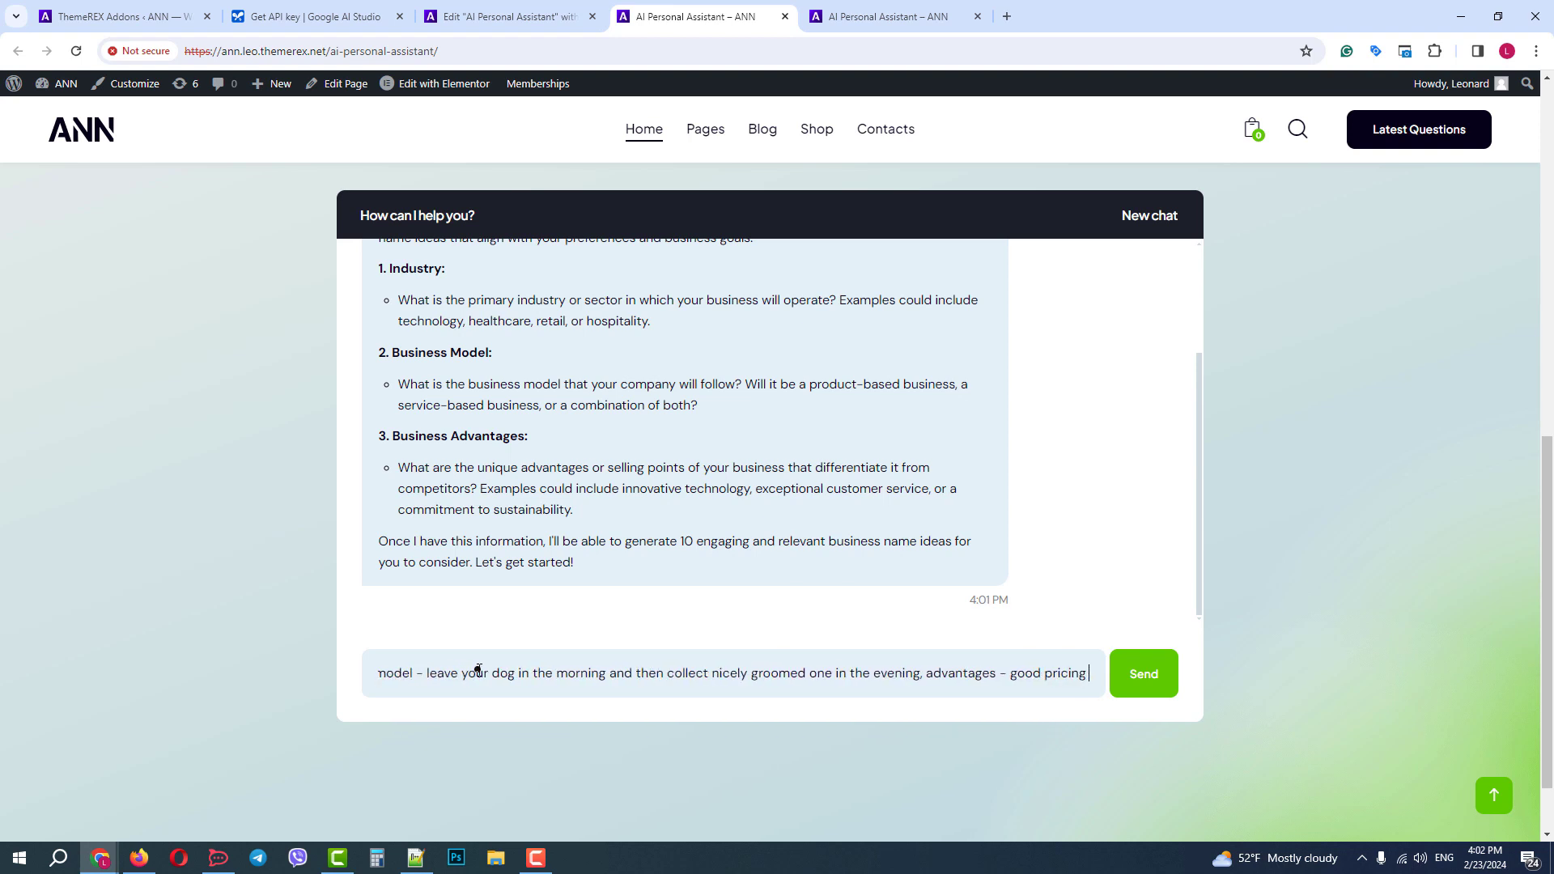
{"action": "type", "text": " & convenience"}
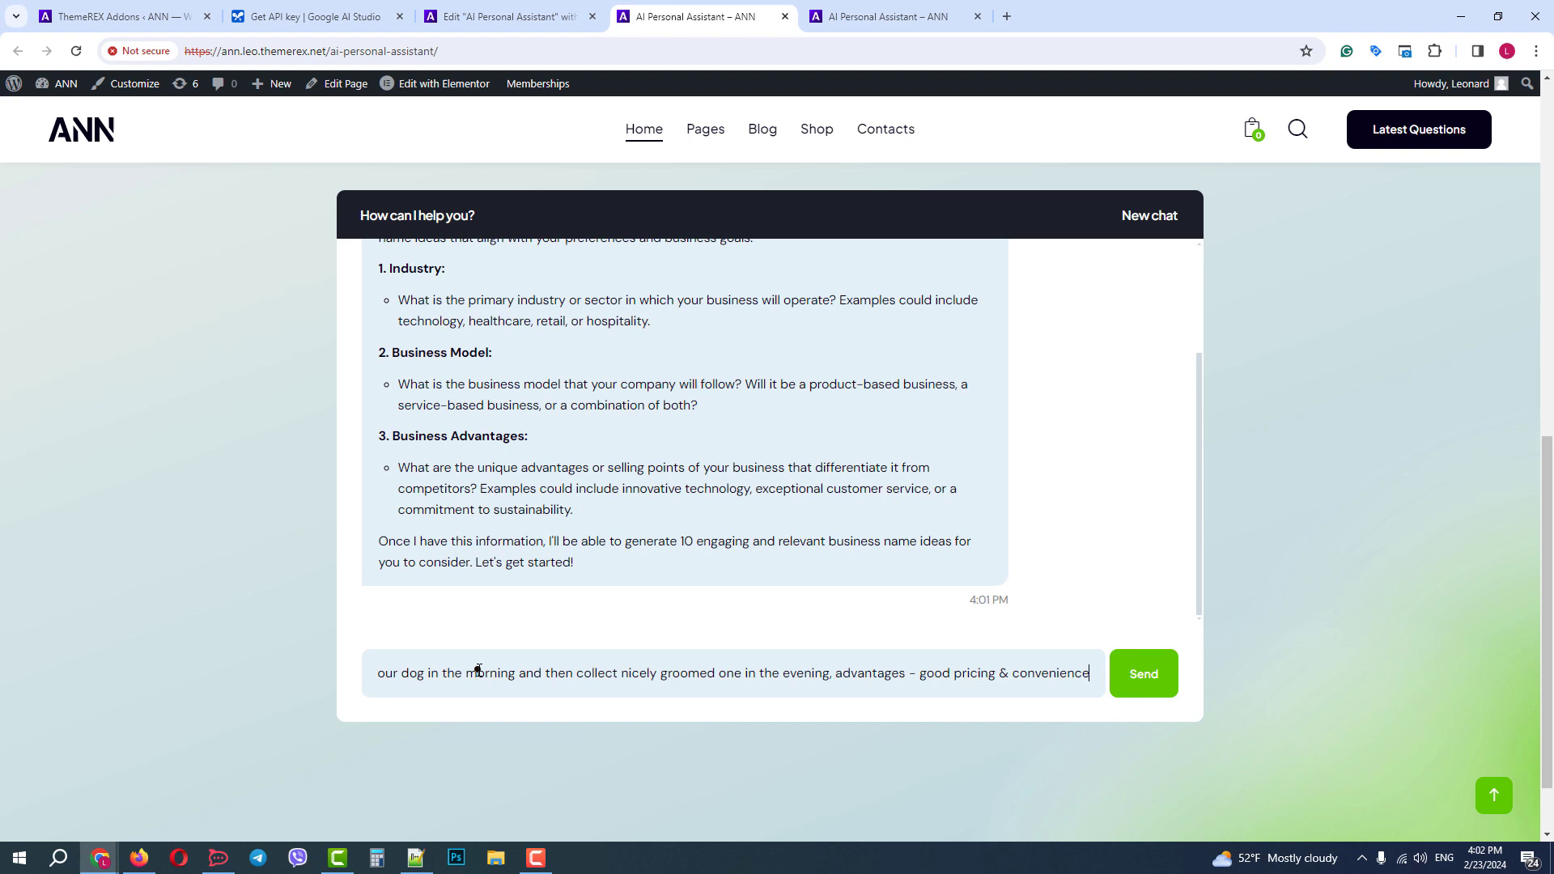
{"action": "left_click", "coordinate": [1152, 672]}
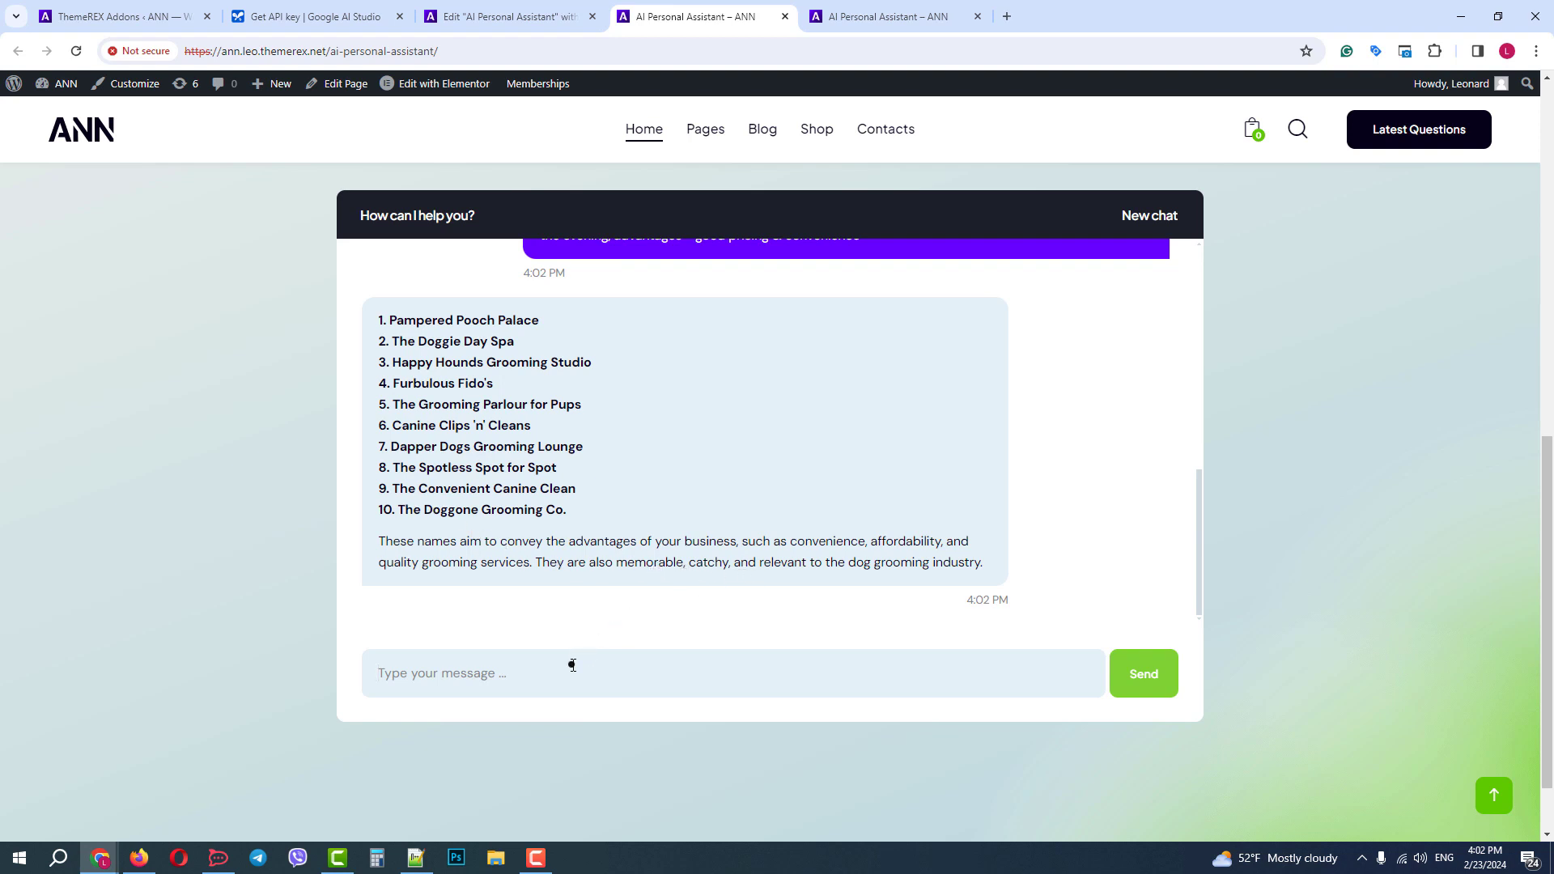
- Ask the chat for 10 more names with more focus on good pricing, then review them
{"action": "type", "text": "cou"}
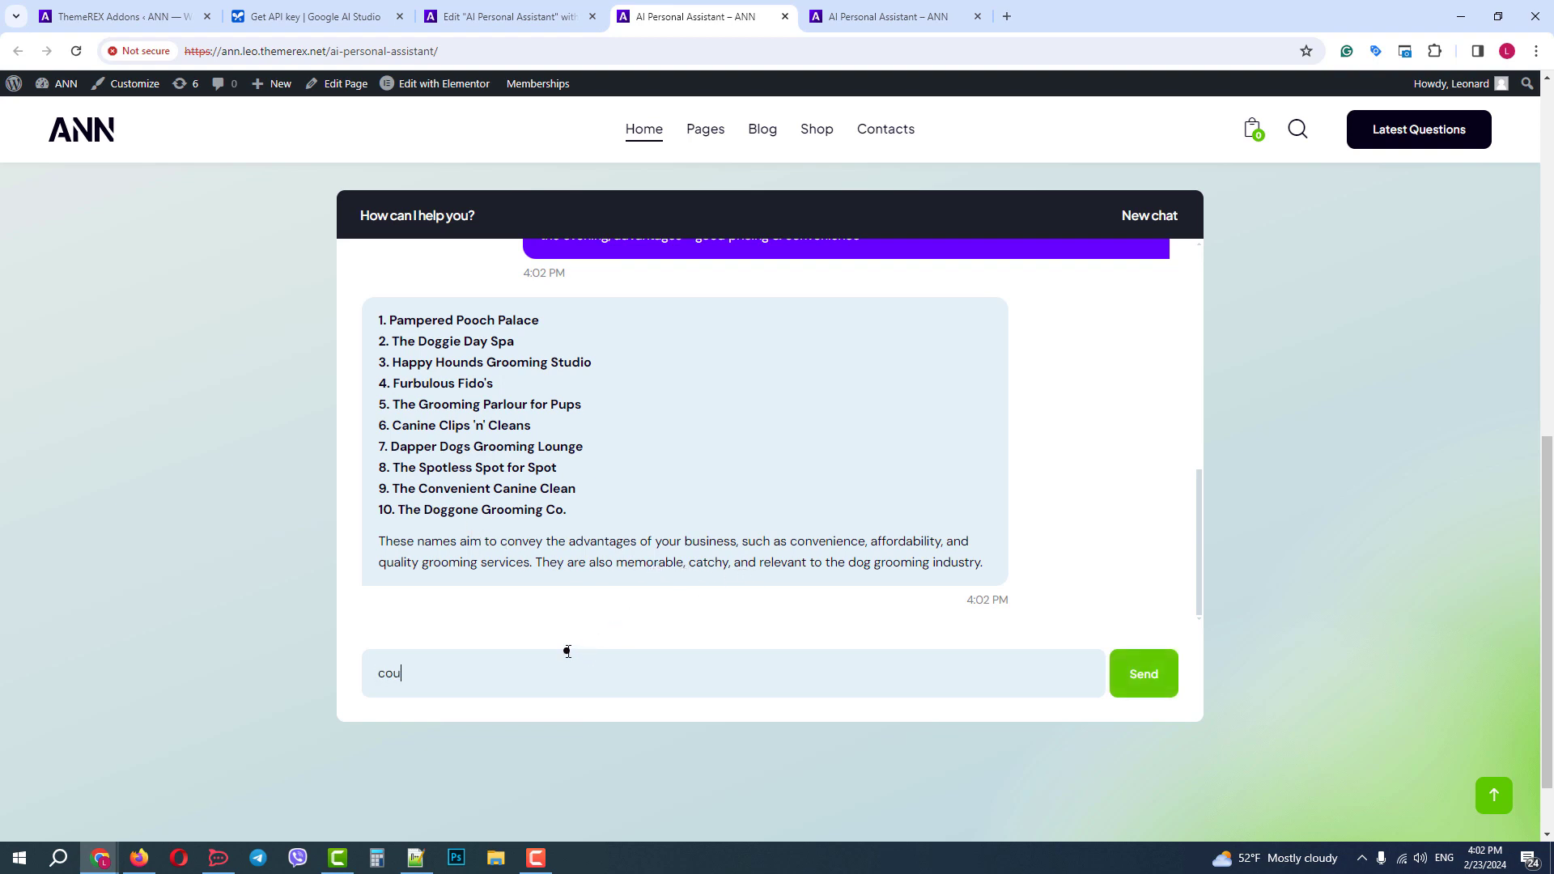
{"action": "type", "text": "ld you give 10"}
{"action": "type", "text": " more with more f"}
{"action": "type", "text": "ocus on good pric"}
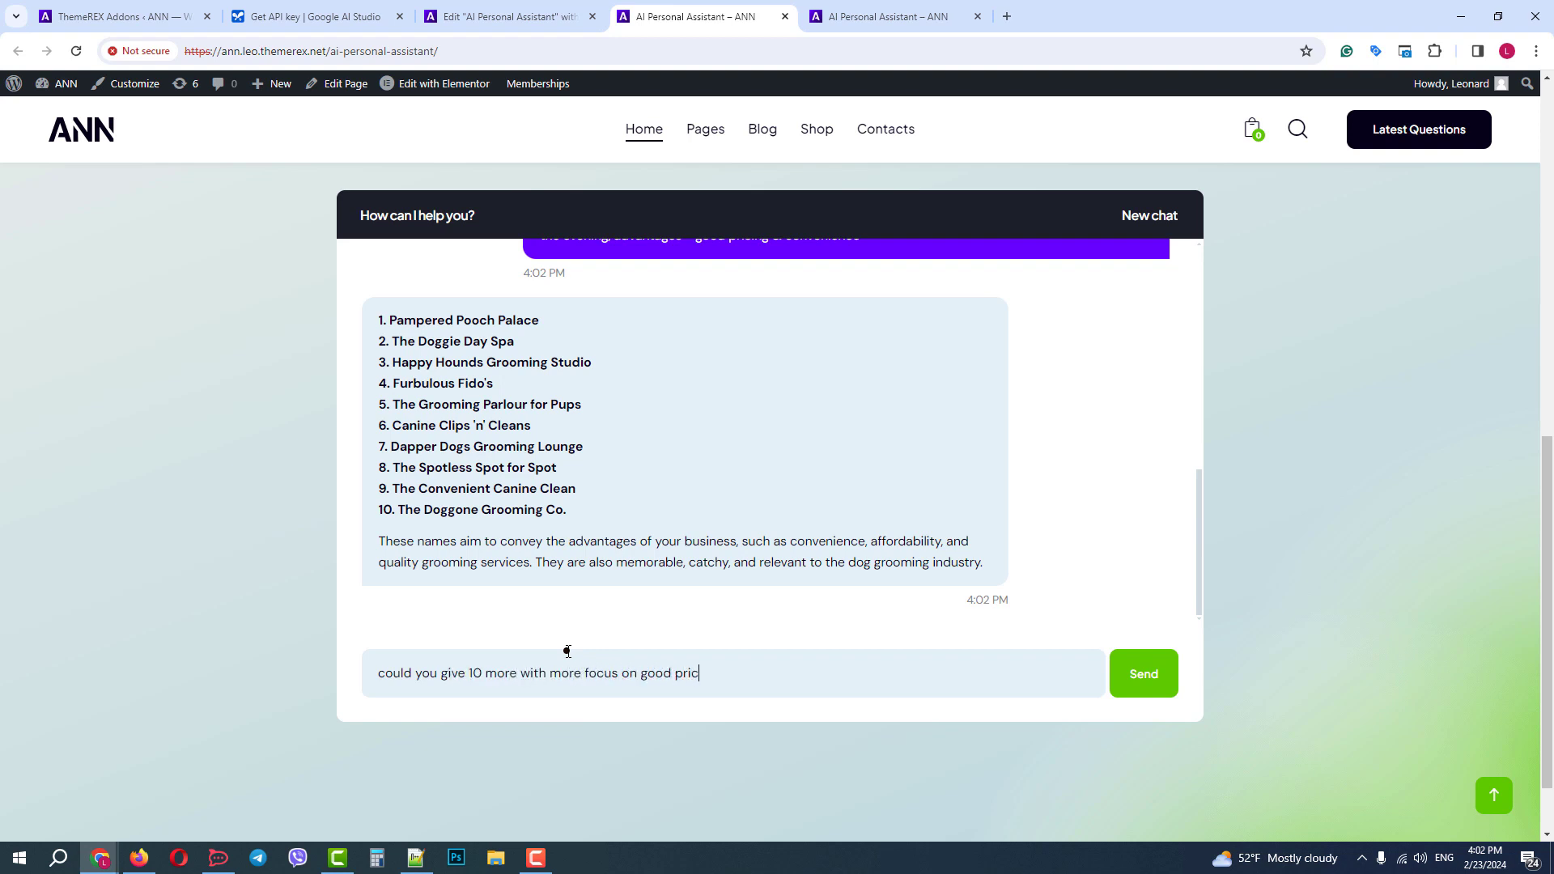
{"action": "type", "text": "ing"}
{"action": "key", "text": "Return"}
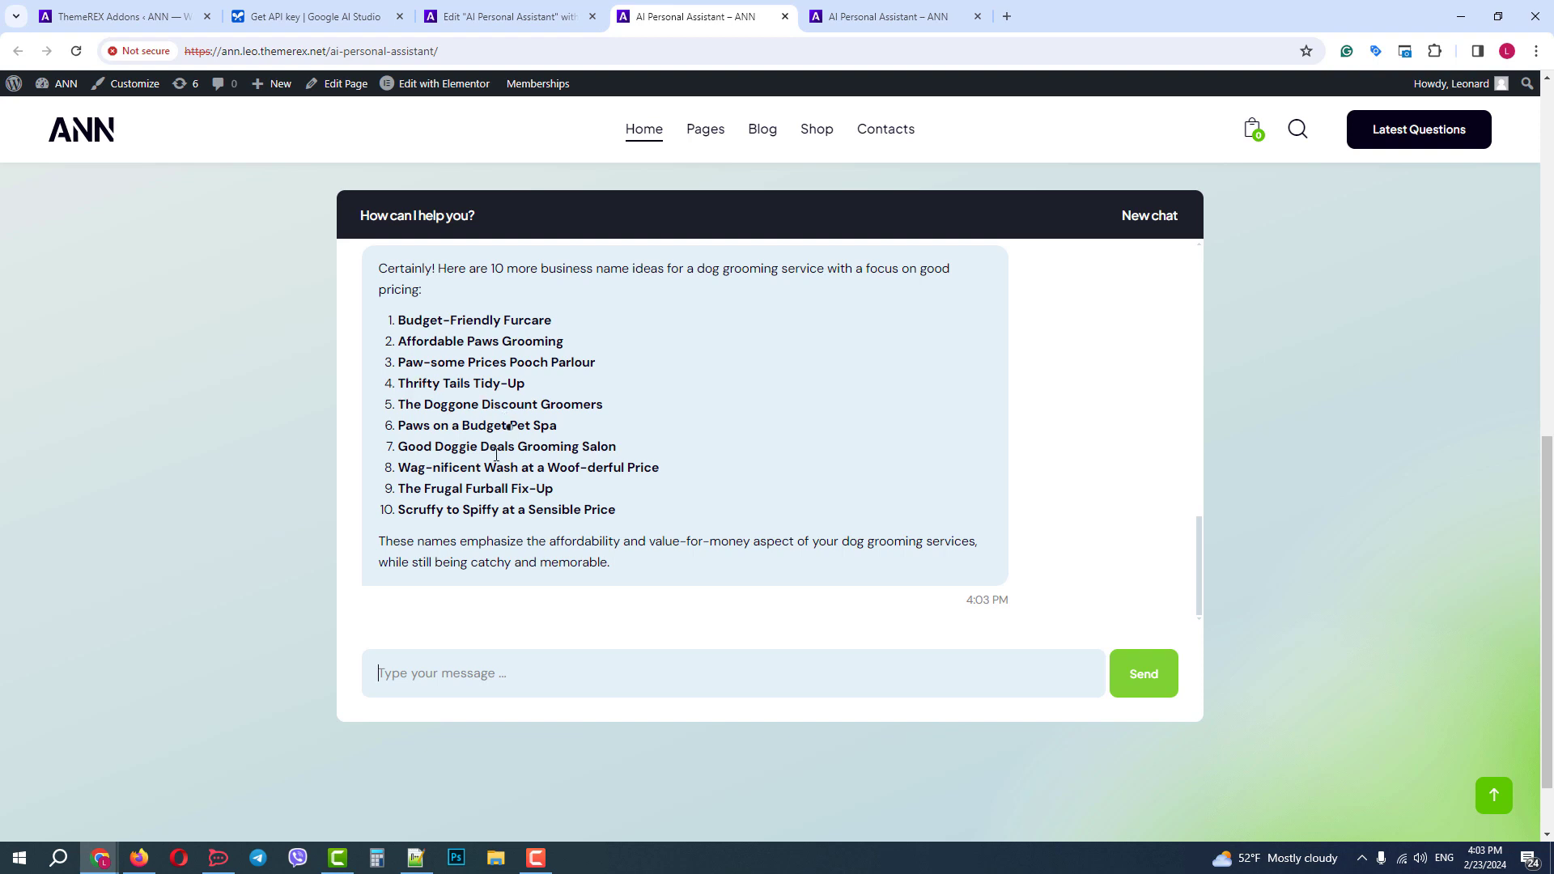
{"action": "scroll", "coordinate": [871, 482], "scroll_direction": "up", "scroll_amount": 3}
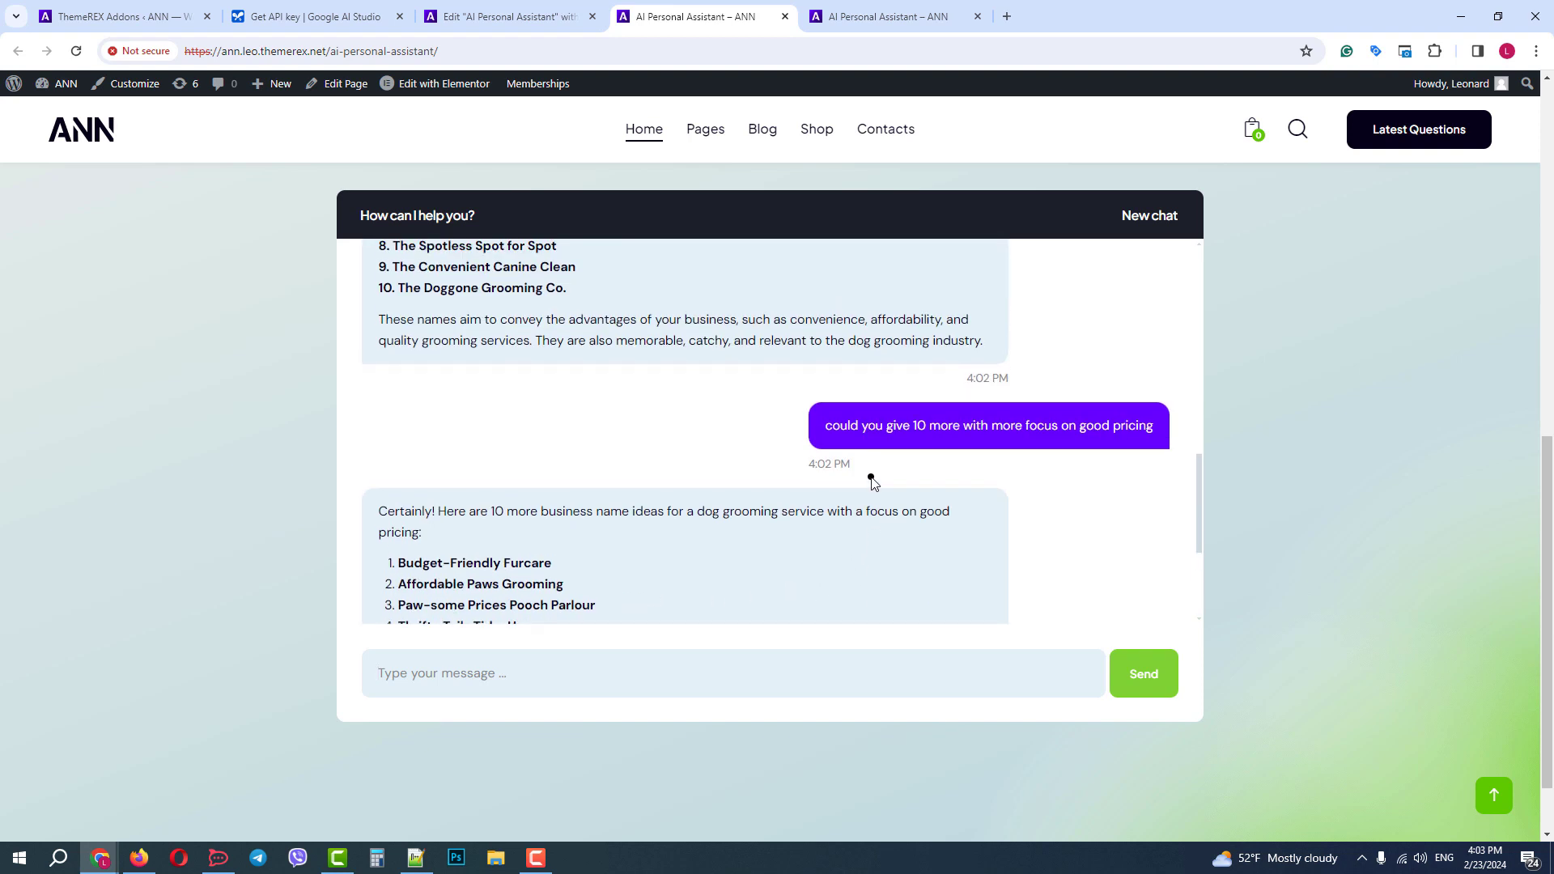
{"action": "scroll", "coordinate": [871, 482], "scroll_direction": "down", "scroll_amount": 3}
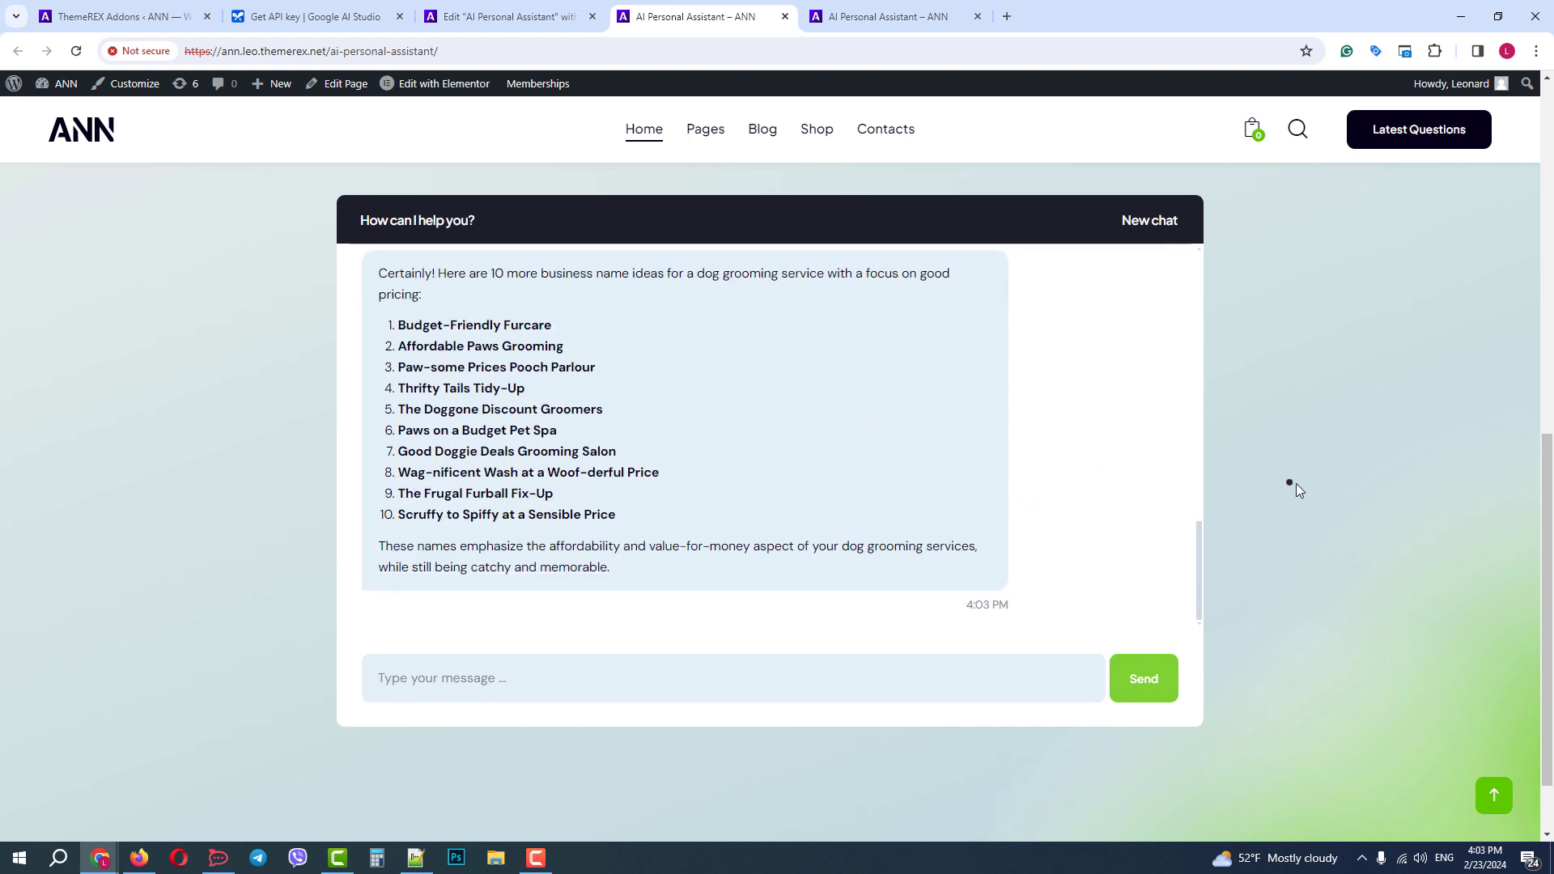
{"action": "scroll", "coordinate": [1295, 484], "scroll_direction": "up", "scroll_amount": 4}
{"action": "scroll", "coordinate": [1295, 483], "scroll_direction": "down", "scroll_amount": 3}
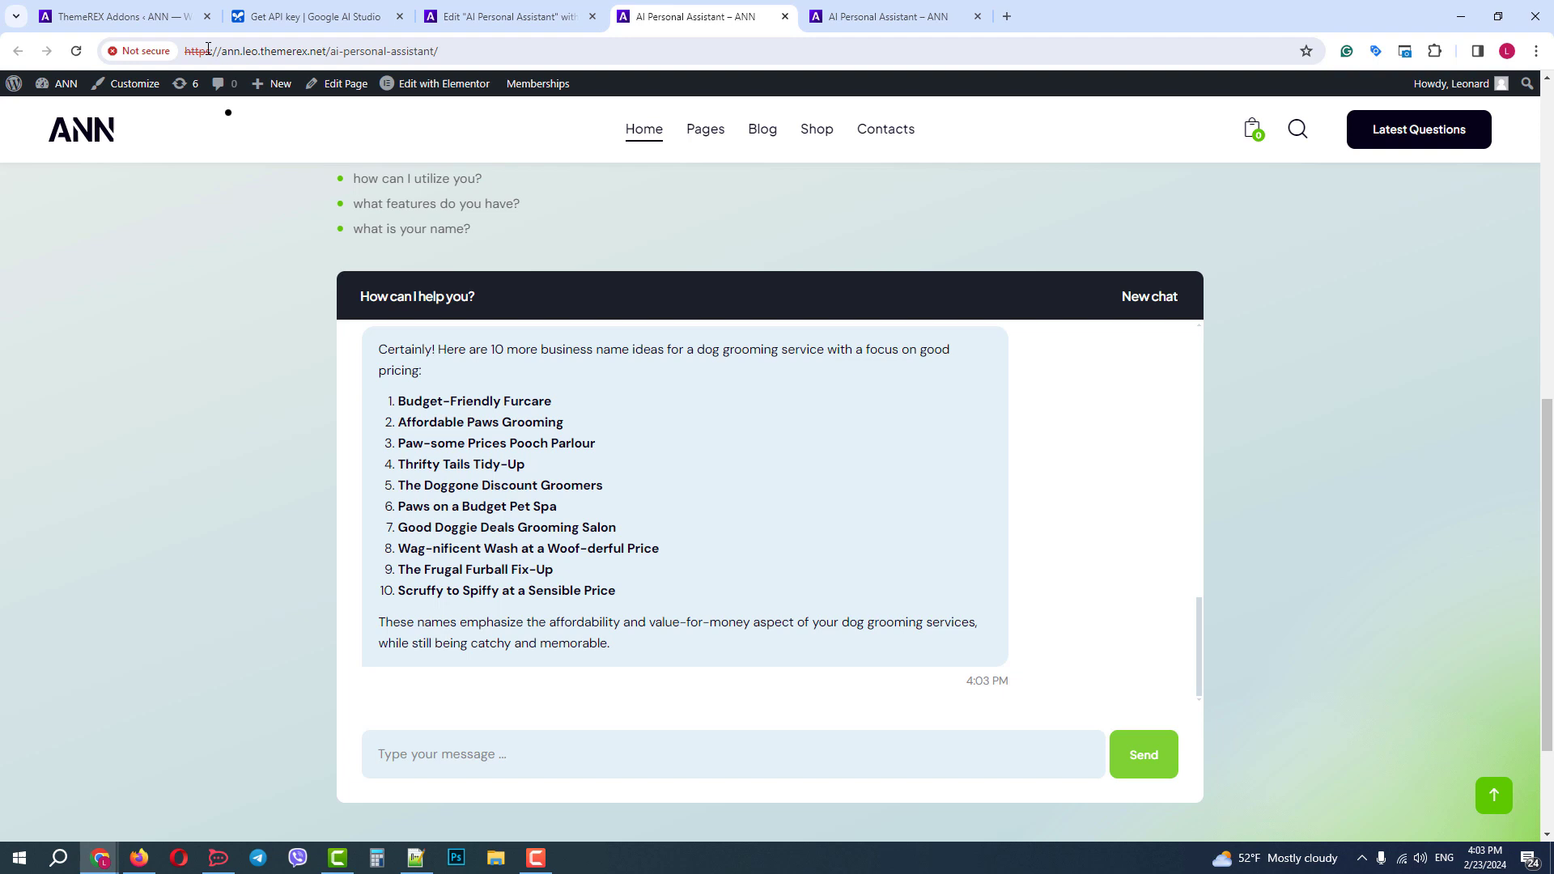
- In ThemeREX Addons' AI Helper > SC AI Chat settings, move Google AI (Gemini) to the top of API order
{"action": "left_click", "coordinate": [147, 11]}
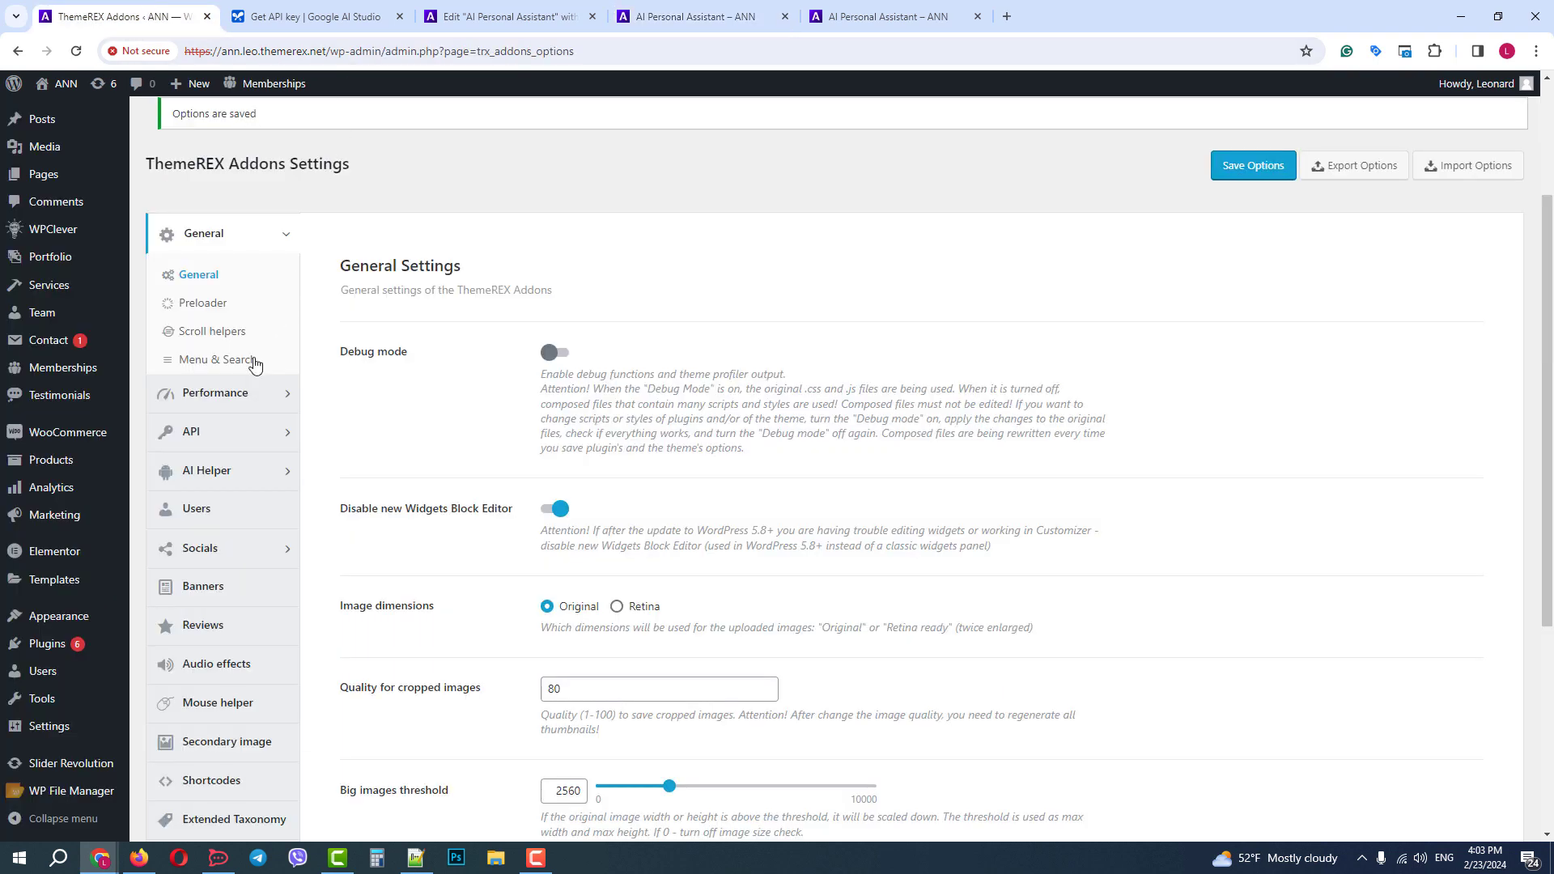
{"action": "left_click", "coordinate": [206, 471]}
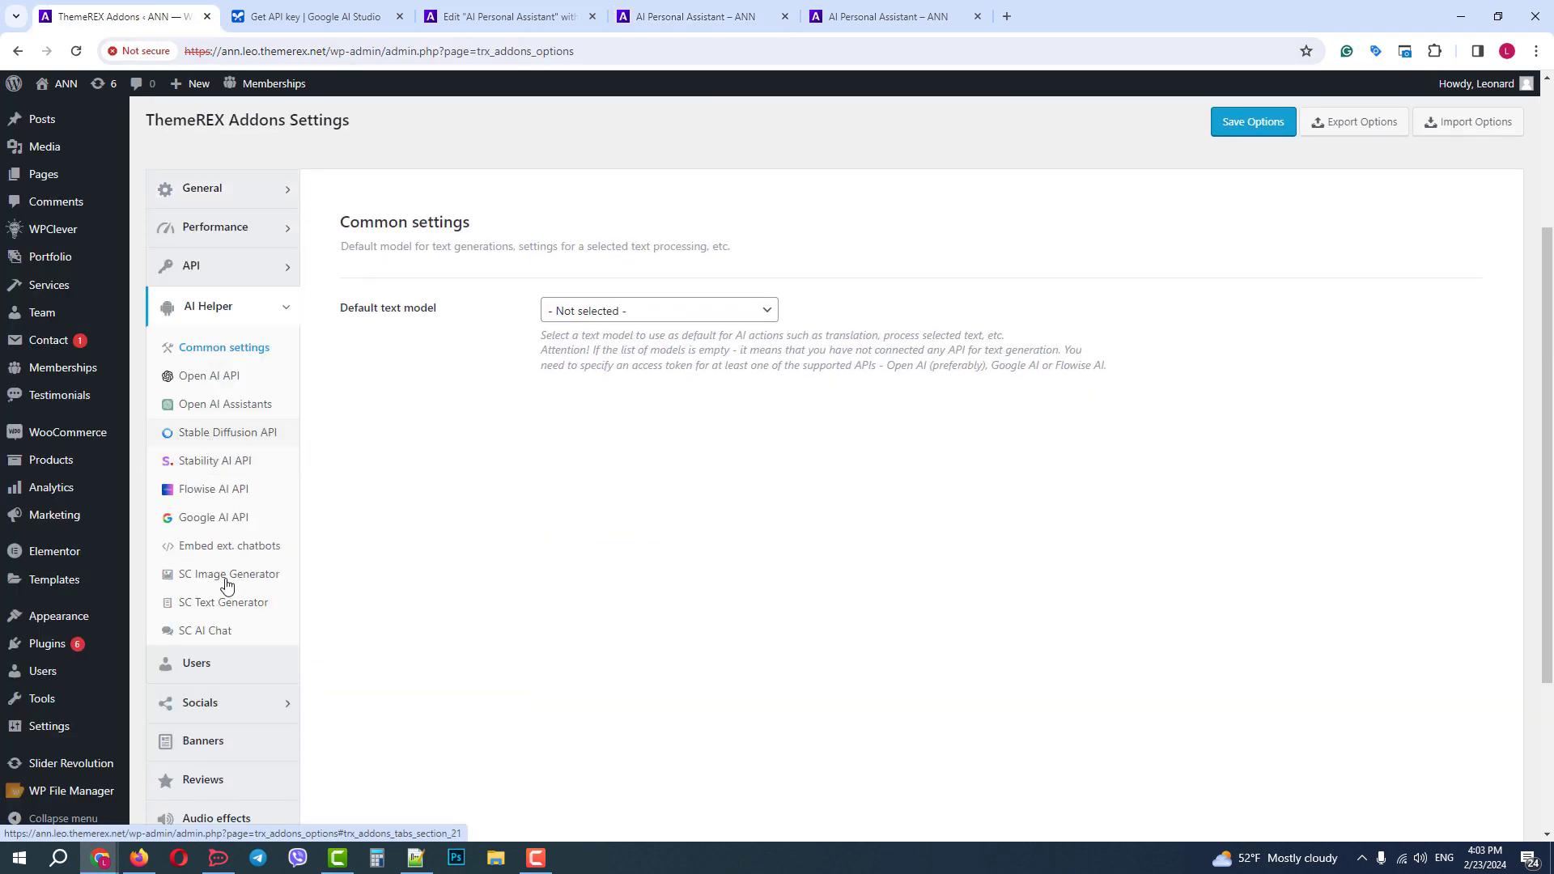
{"action": "left_click", "coordinate": [233, 634]}
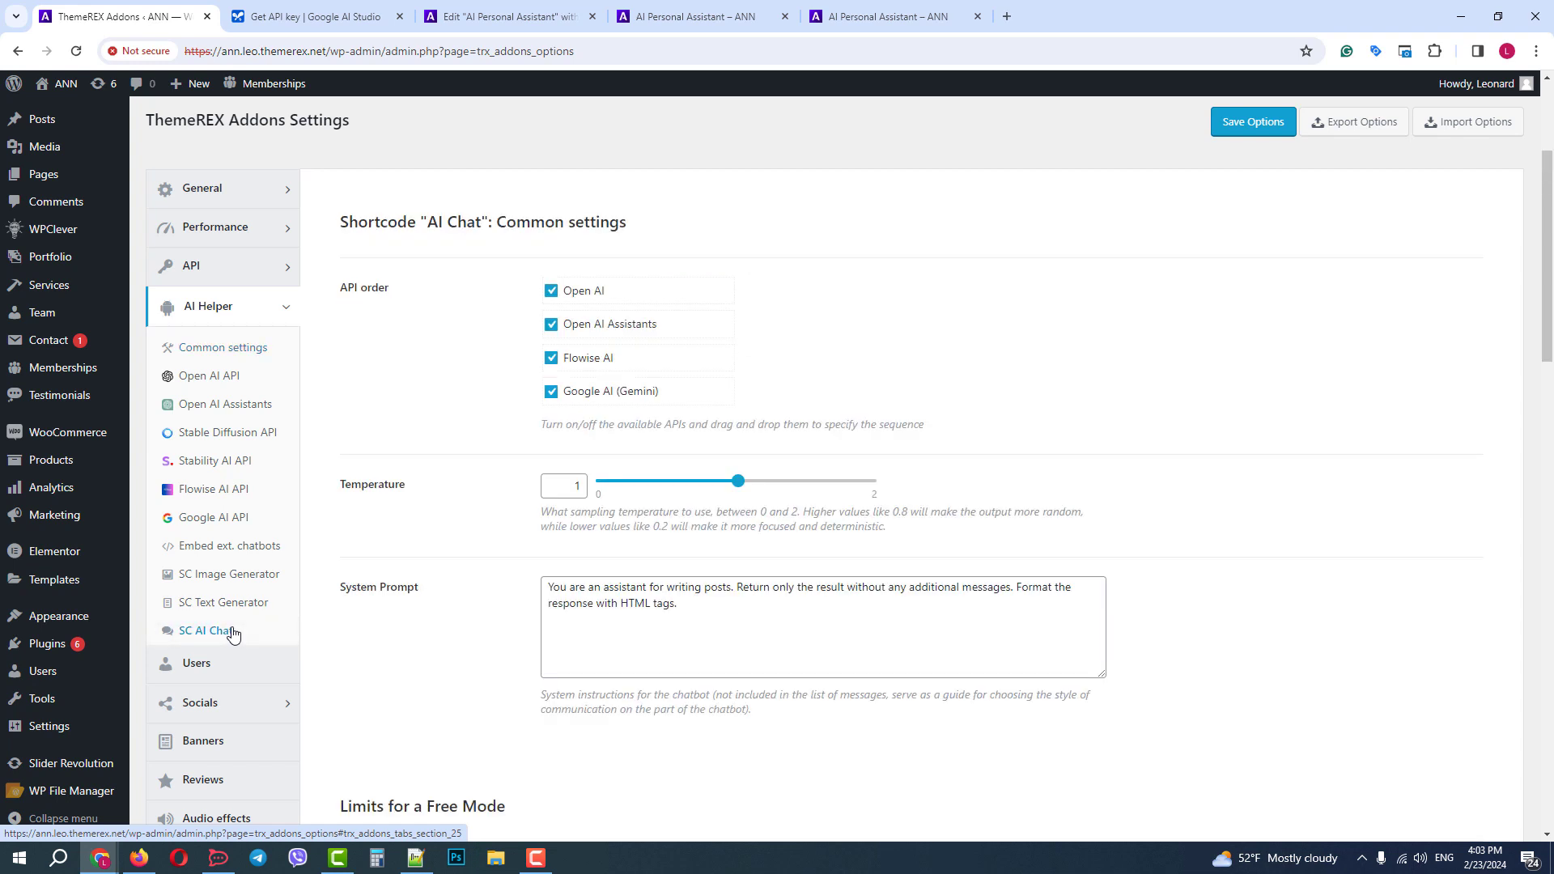
{"action": "scroll", "coordinate": [1285, 445], "scroll_direction": "down", "scroll_amount": 1}
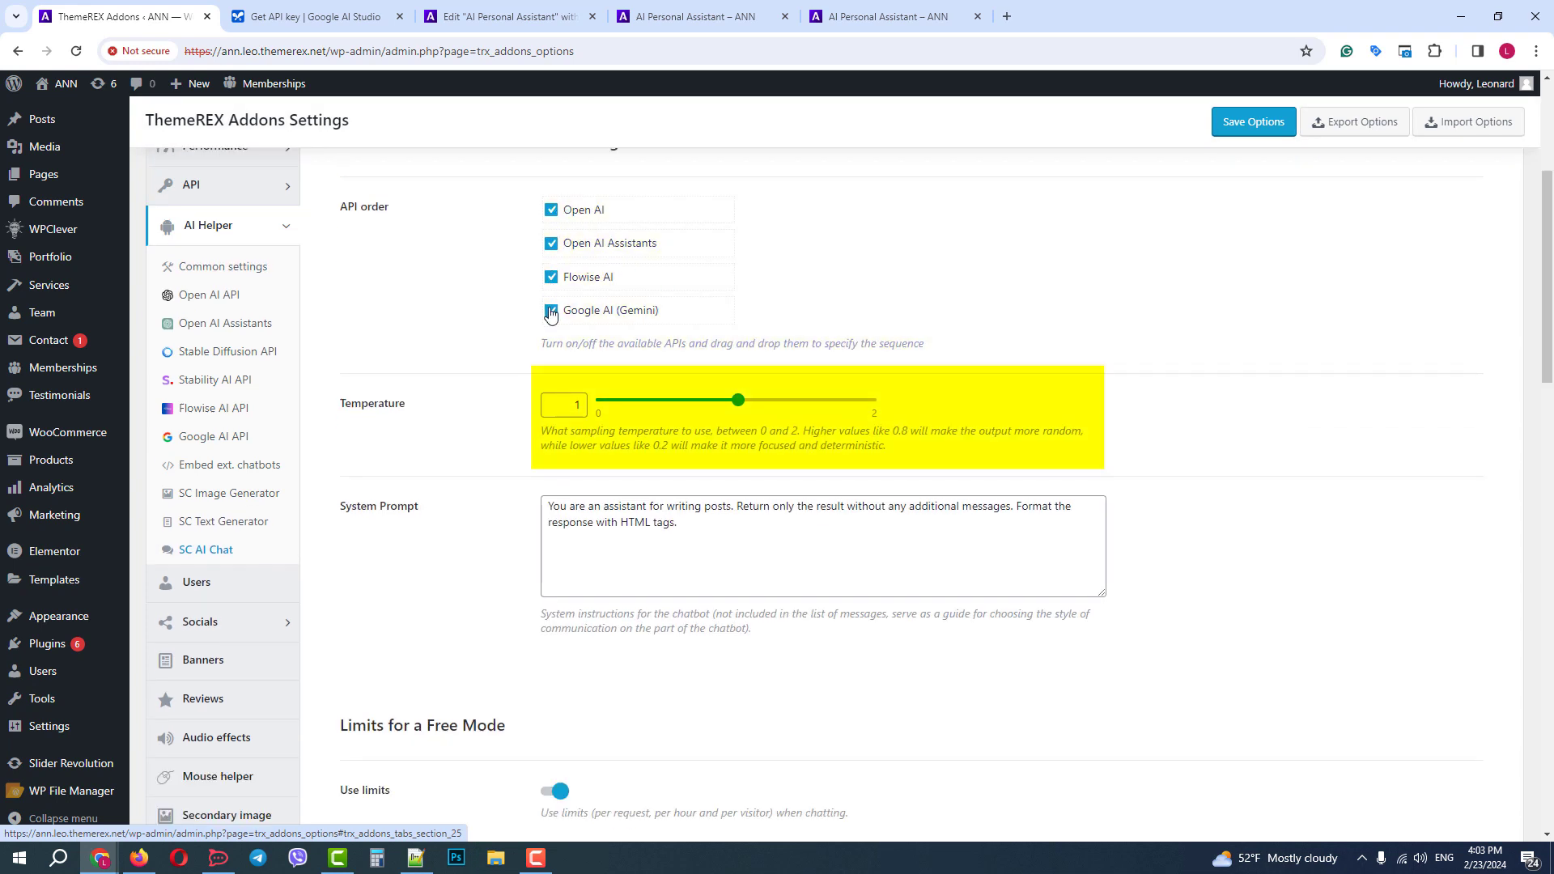
{"action": "left_click_drag", "start_coordinate": [609, 310], "coordinate": [620, 204]}
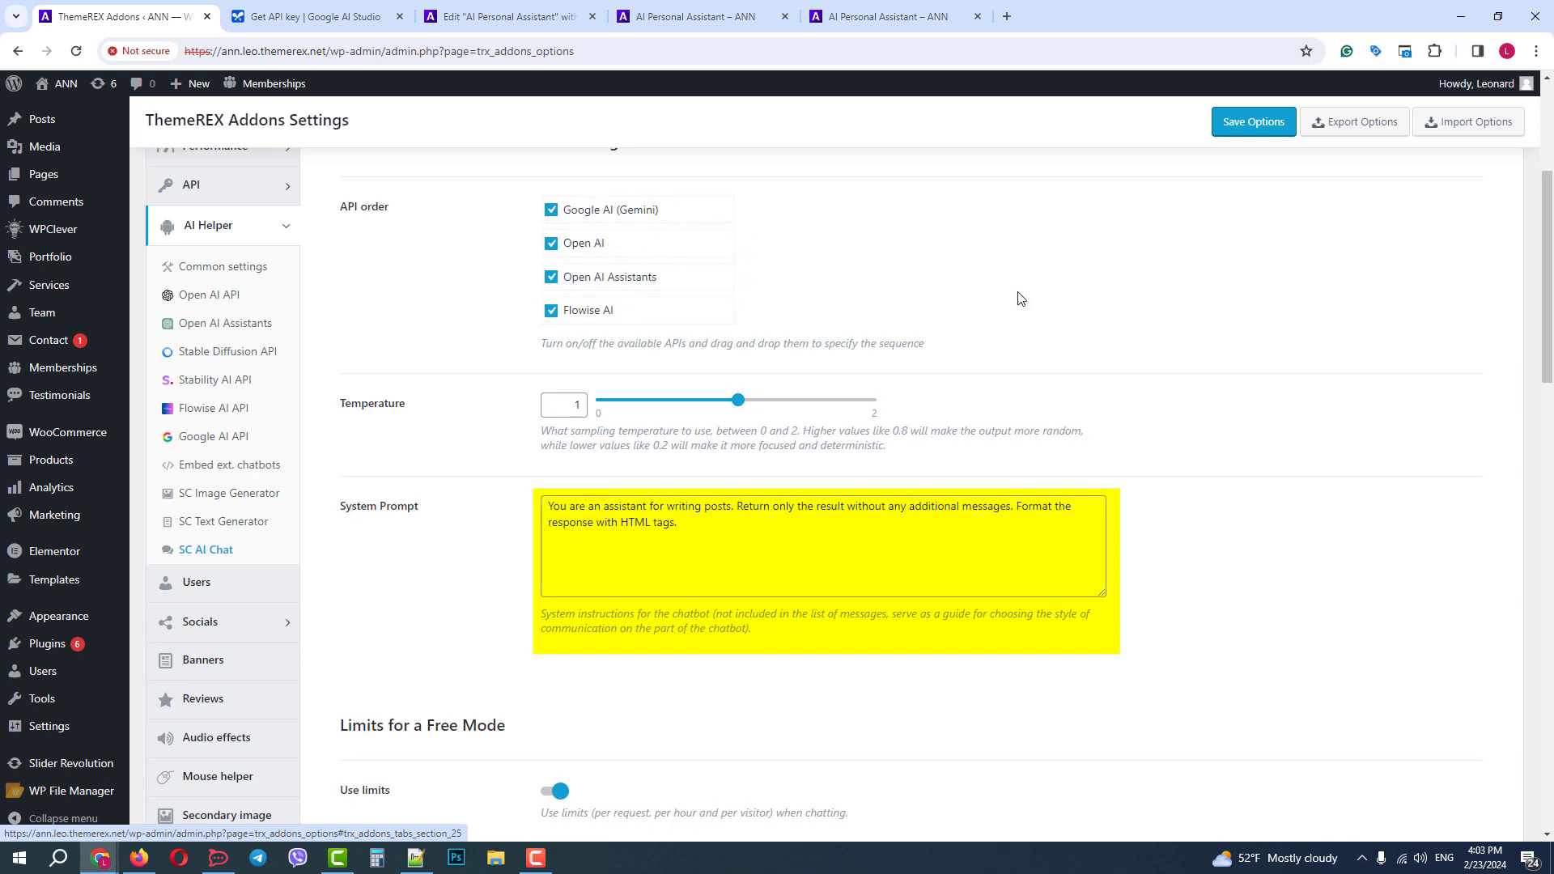
- Review the chat's enabled usage limits for free and premium modes
{"action": "scroll", "coordinate": [1063, 400], "scroll_direction": "down", "scroll_amount": 3}
{"action": "scroll", "coordinate": [1062, 405], "scroll_direction": "down", "scroll_amount": 1}
{"action": "scroll", "coordinate": [1063, 405], "scroll_direction": "down", "scroll_amount": 2}
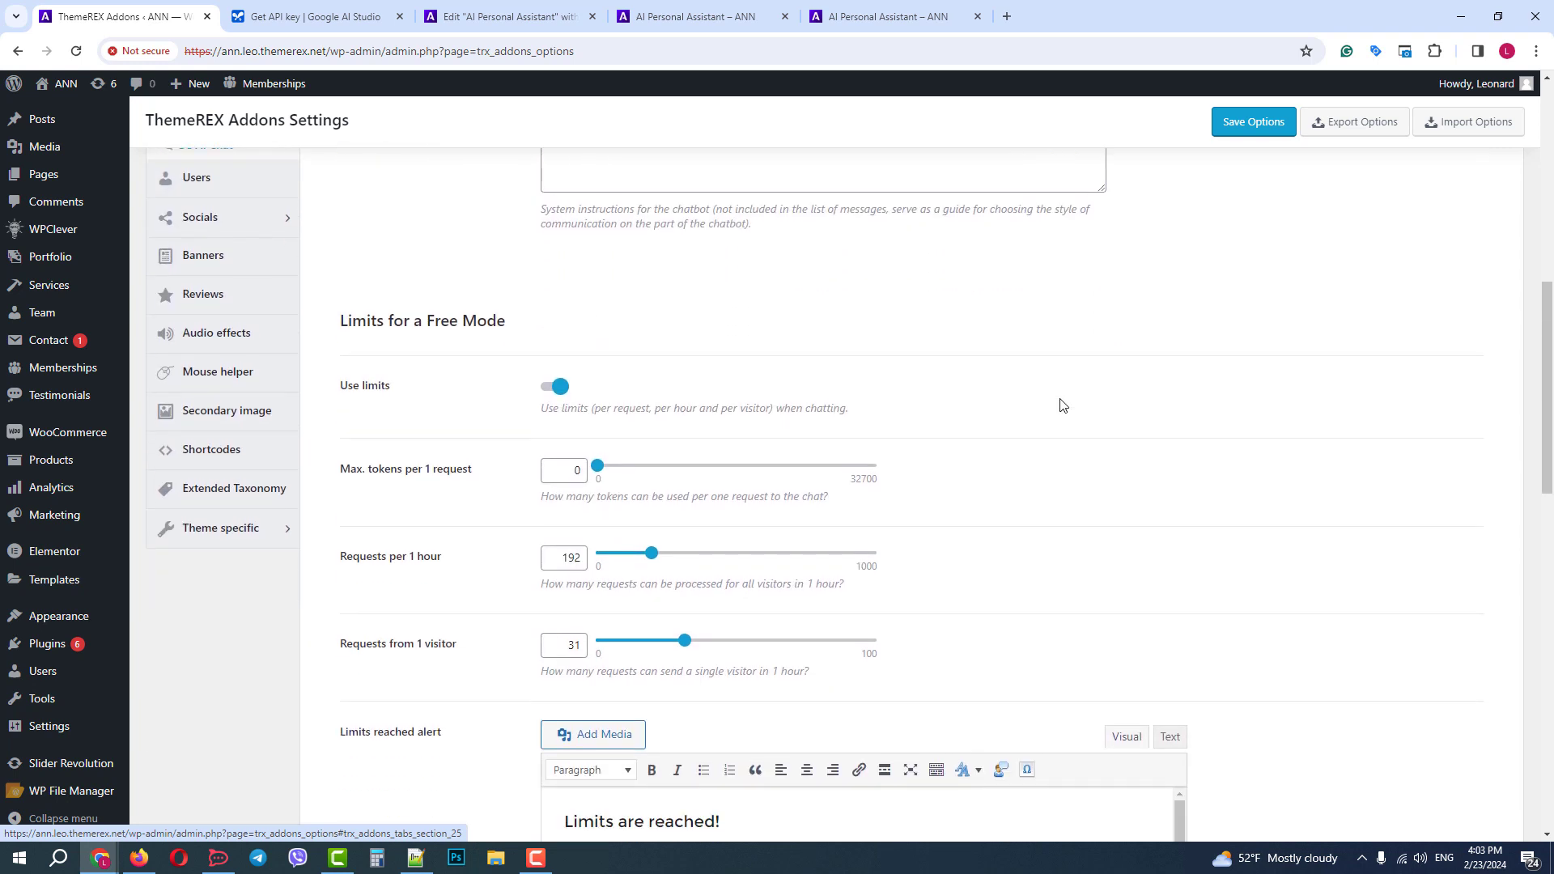
{"action": "scroll", "coordinate": [1063, 404], "scroll_direction": "down", "scroll_amount": 1}
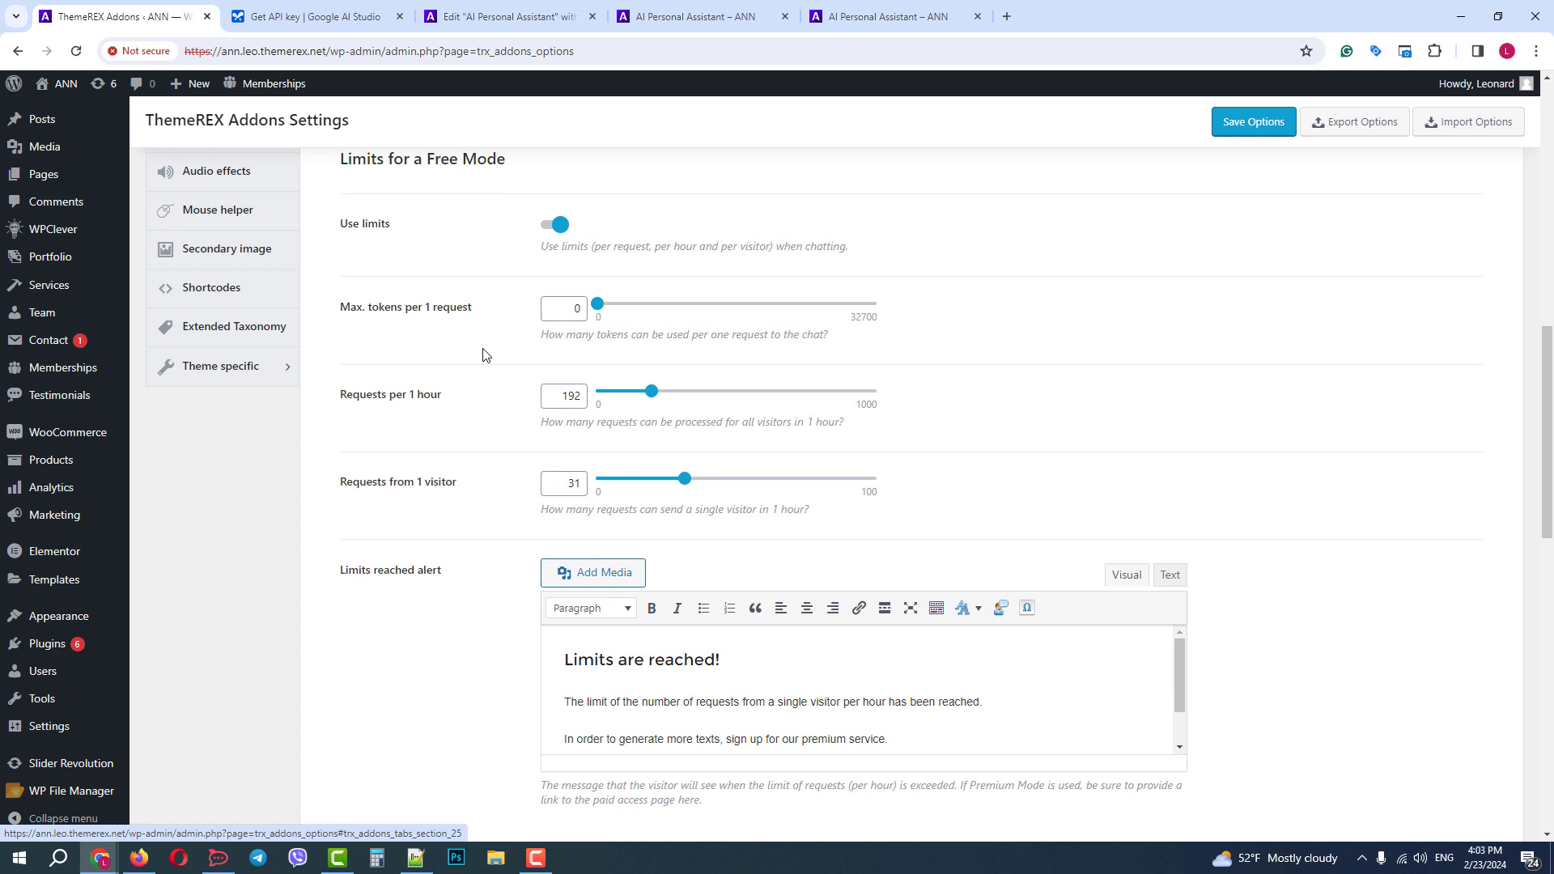
{"action": "scroll", "coordinate": [482, 359], "scroll_direction": "down", "scroll_amount": 1}
{"action": "scroll", "coordinate": [463, 351], "scroll_direction": "up", "scroll_amount": 1}
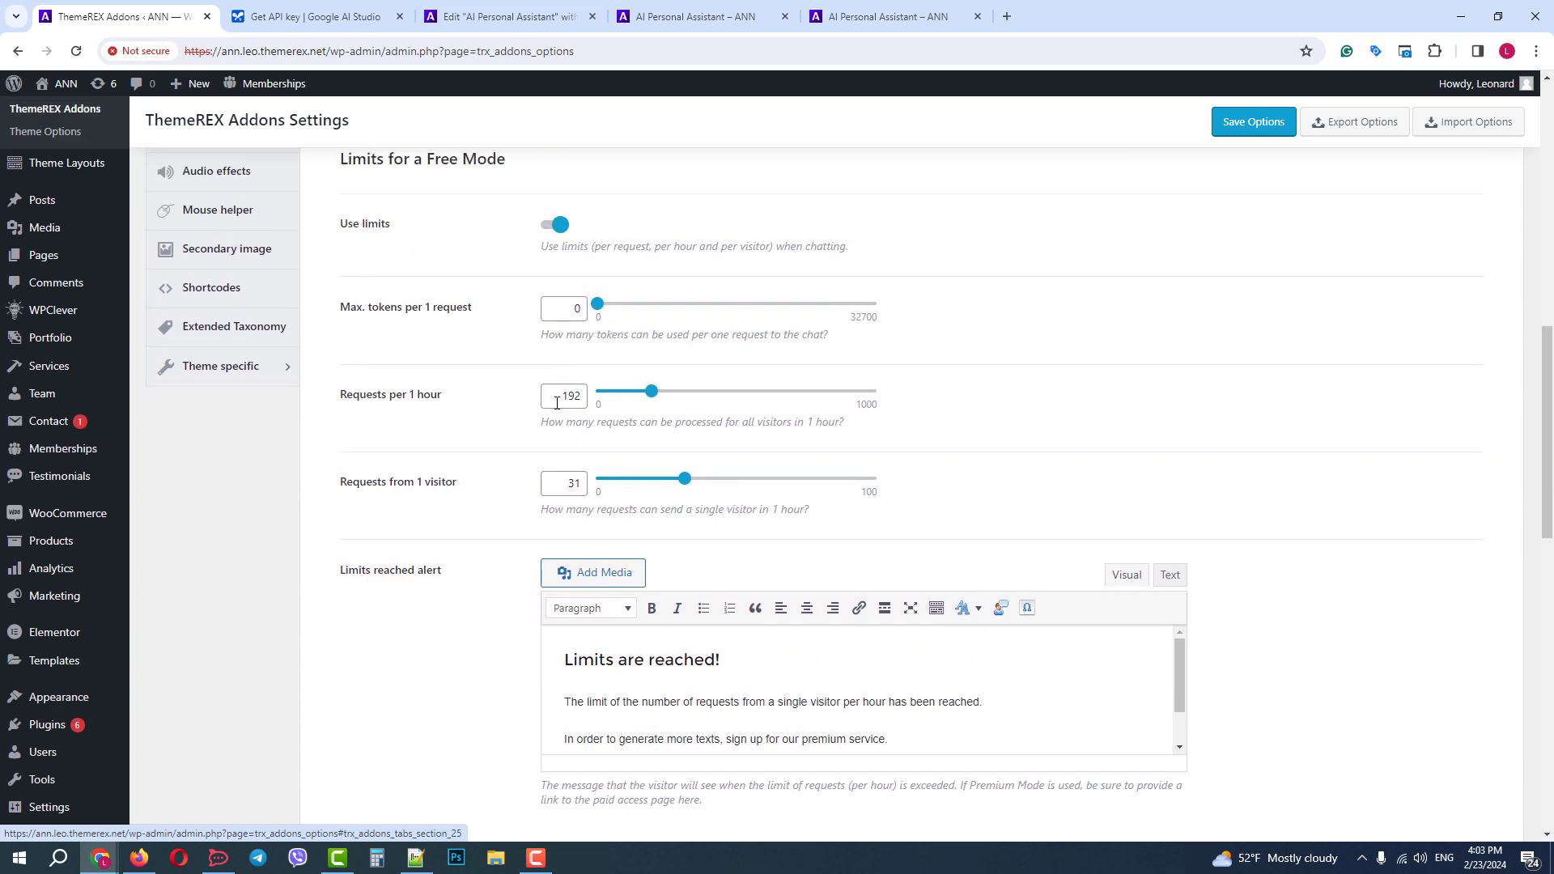
{"action": "left_click_drag", "start_coordinate": [1546, 340], "coordinate": [1522, 531]}
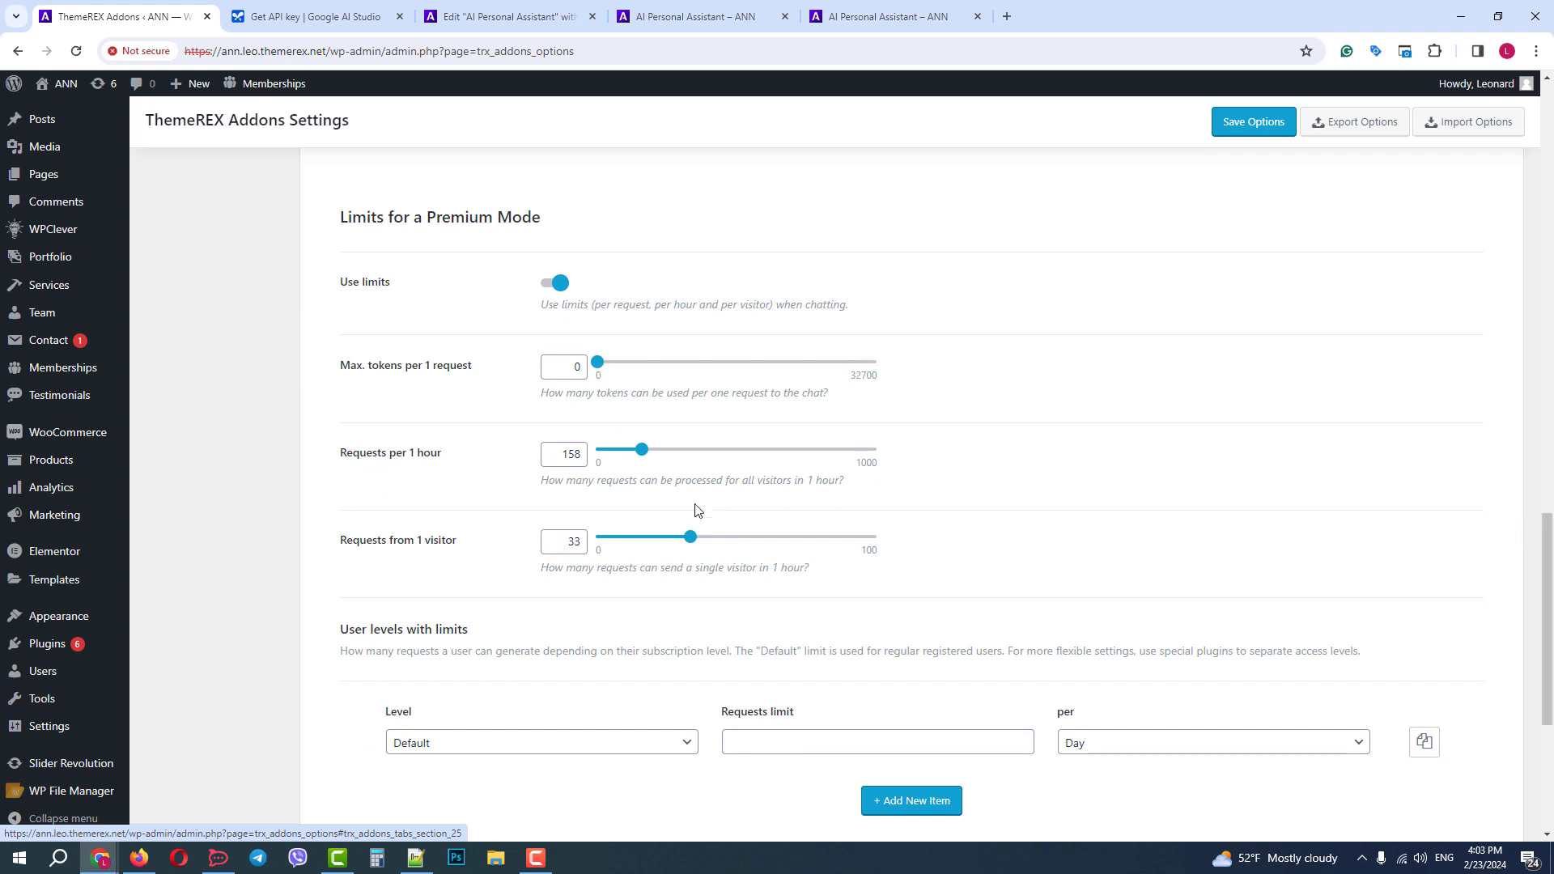
{"action": "scroll", "coordinate": [1120, 515], "scroll_direction": "down", "scroll_amount": 2}
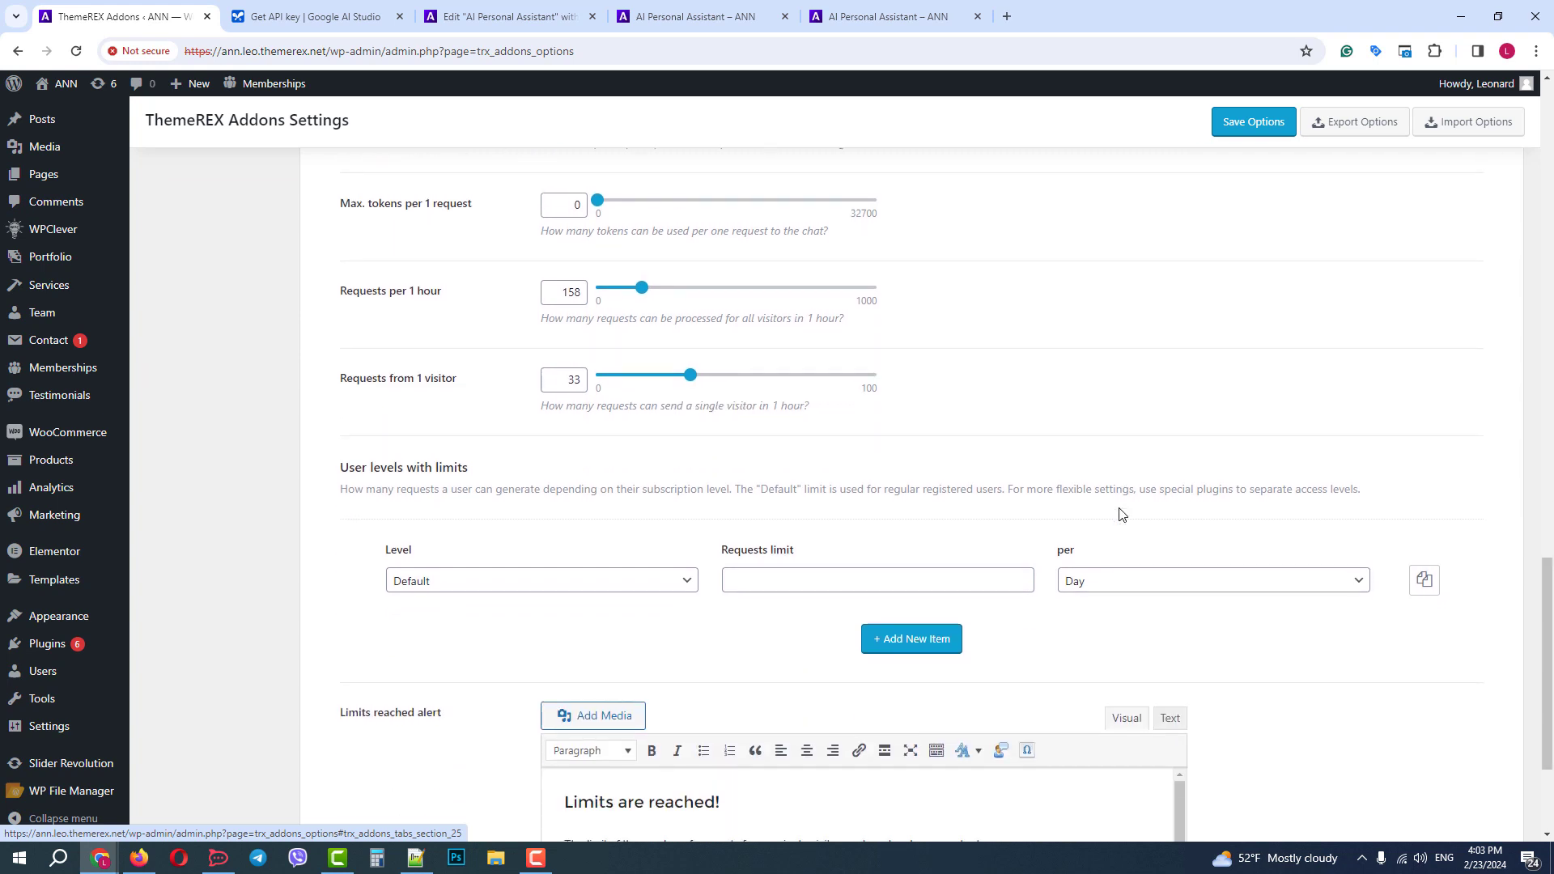
{"action": "scroll", "coordinate": [1120, 515], "scroll_direction": "down", "scroll_amount": 3}
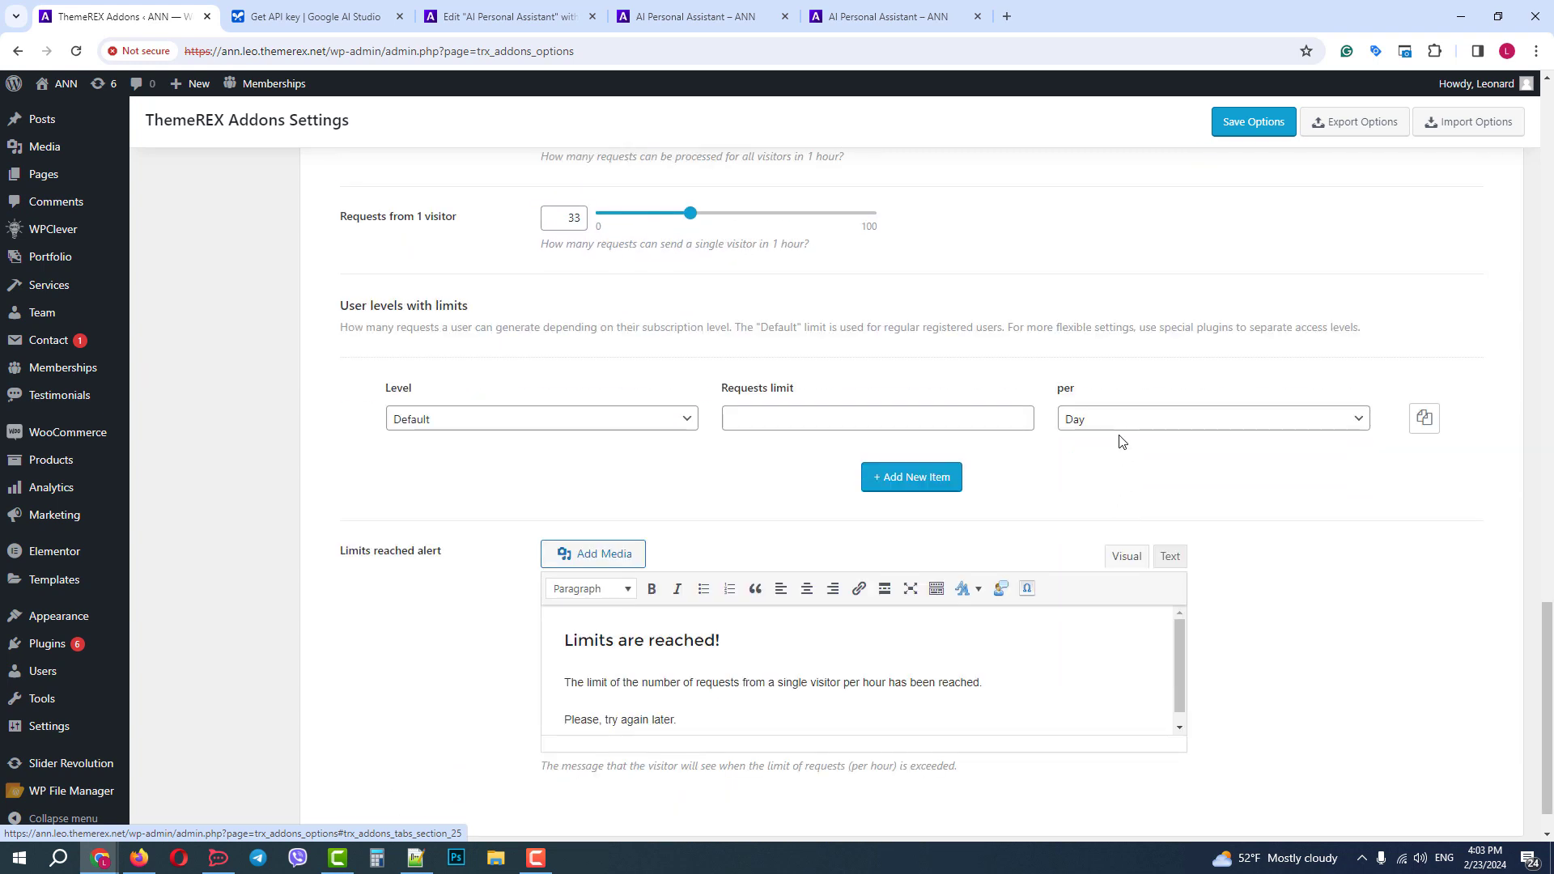
{"action": "scroll", "coordinate": [1120, 444], "scroll_direction": "up", "scroll_amount": 6}
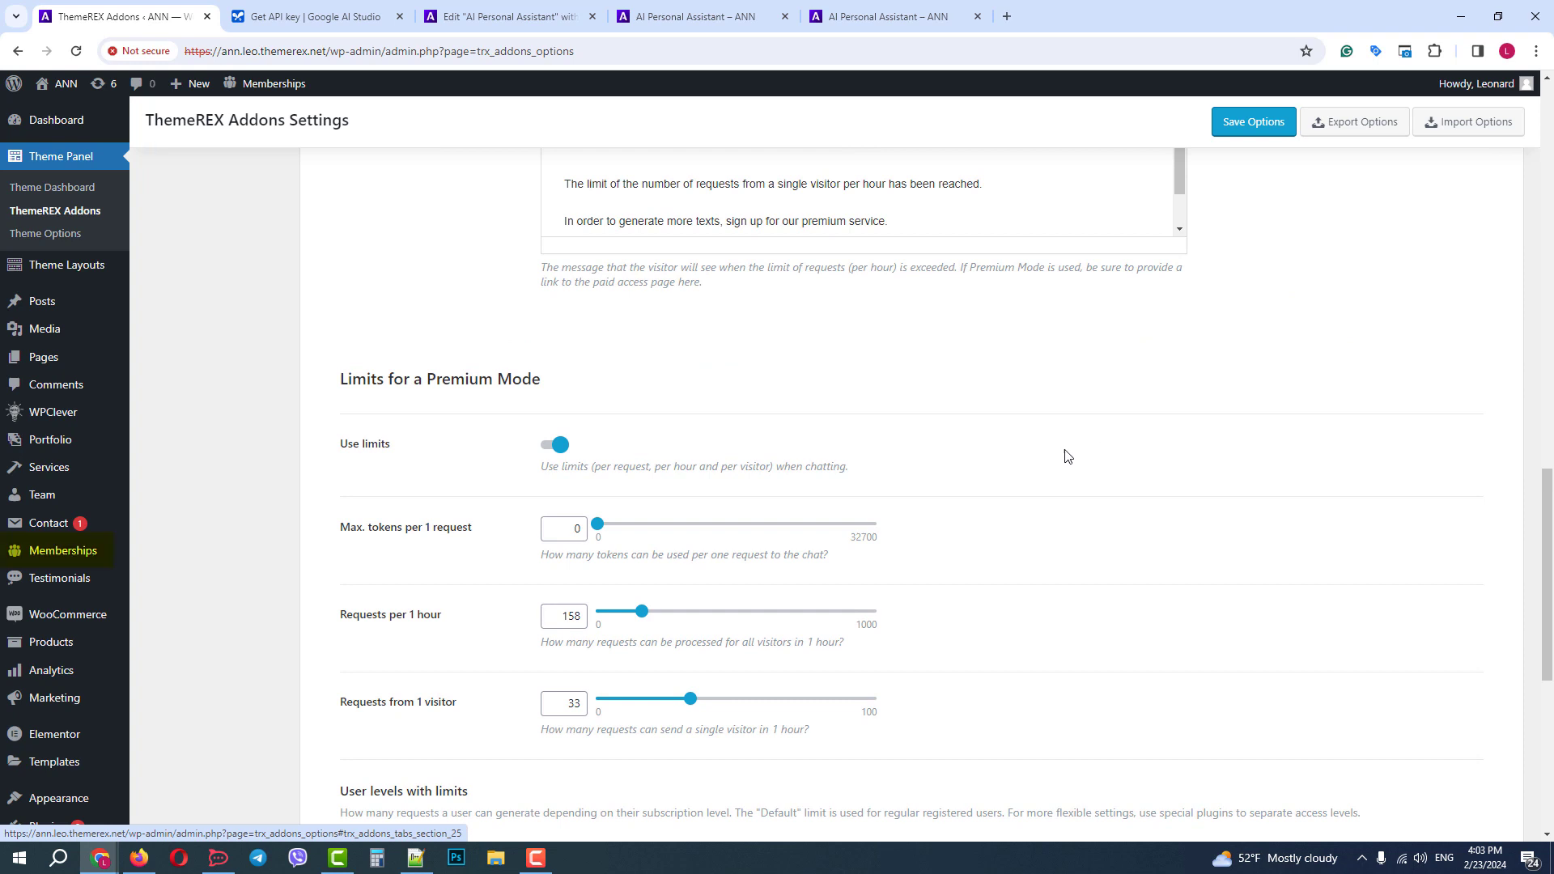
- Move the Premium membership level above Trial, then open and dismiss Add New Level
{"action": "left_click", "coordinate": [63, 553]}
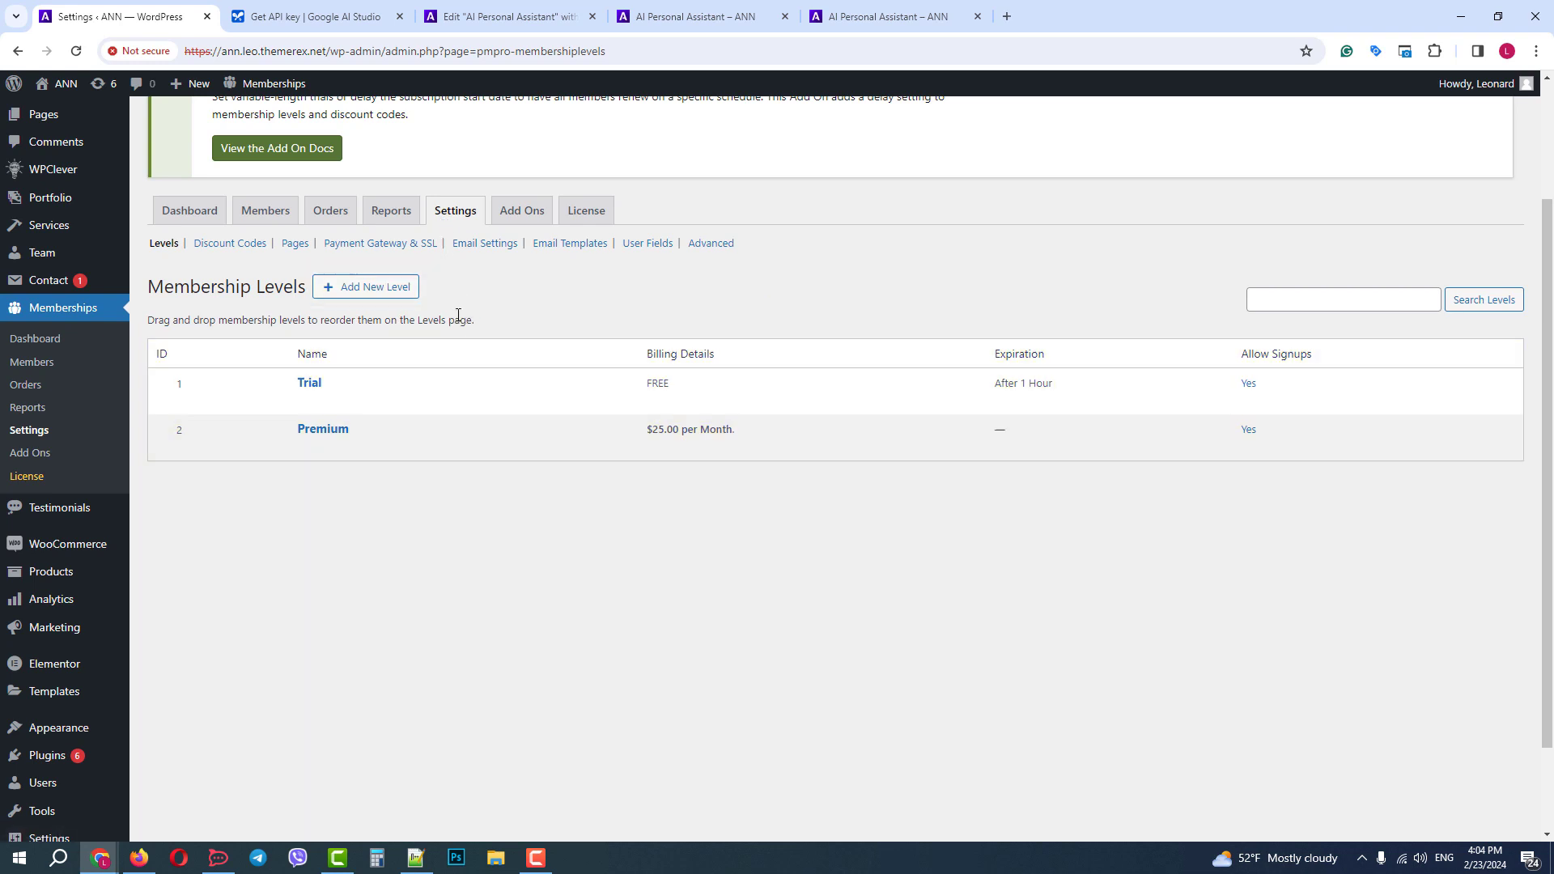
{"action": "left_click_drag", "start_coordinate": [162, 431], "coordinate": [167, 382]}
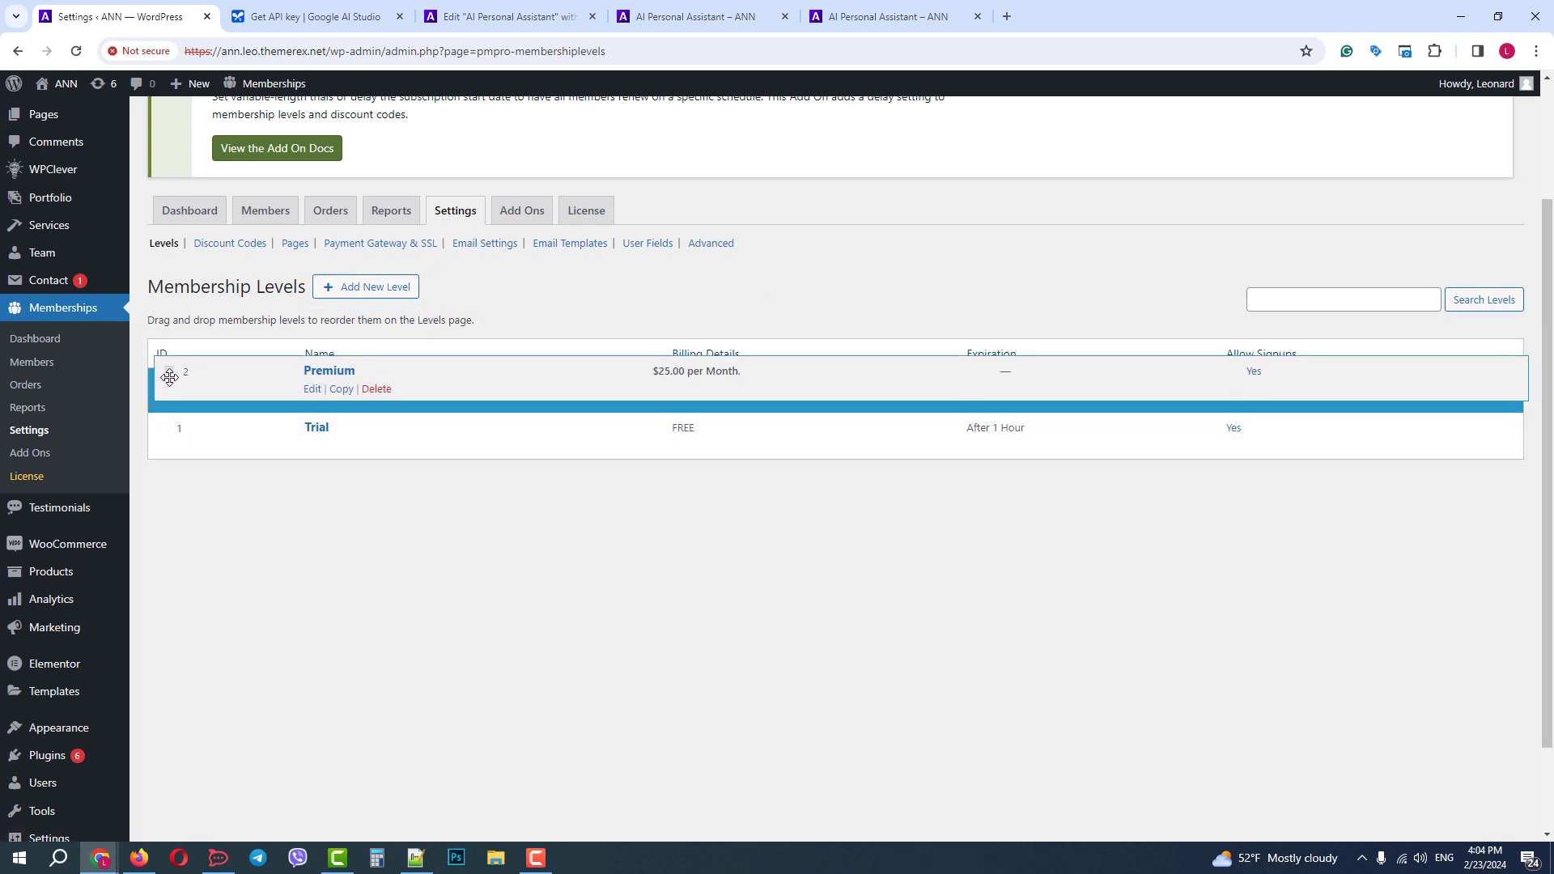
{"action": "left_click", "coordinate": [368, 287]}
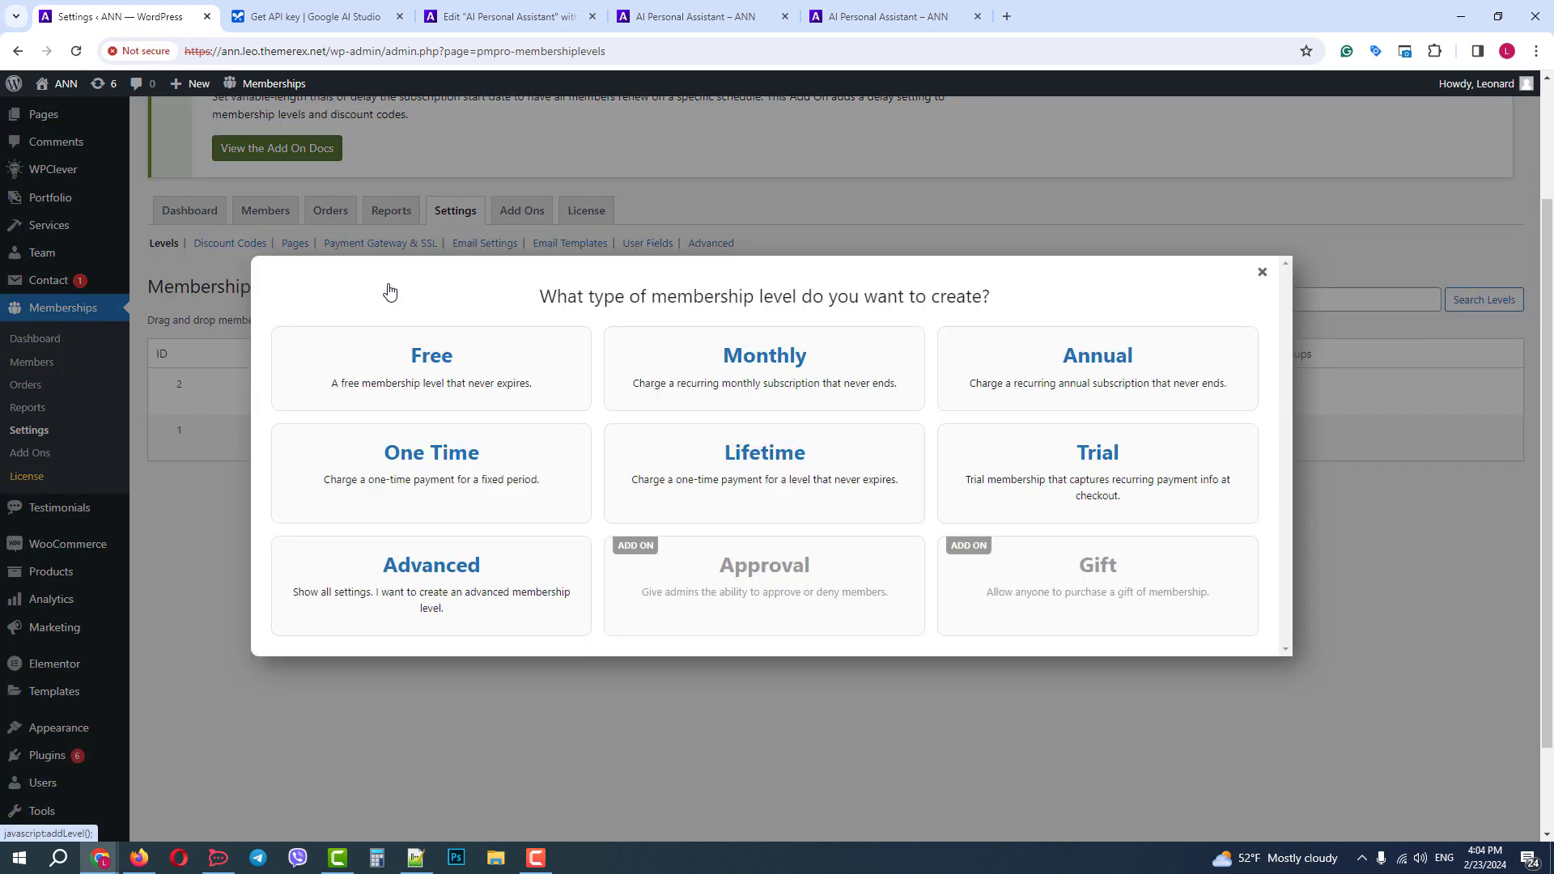
{"action": "left_click", "coordinate": [1262, 271]}
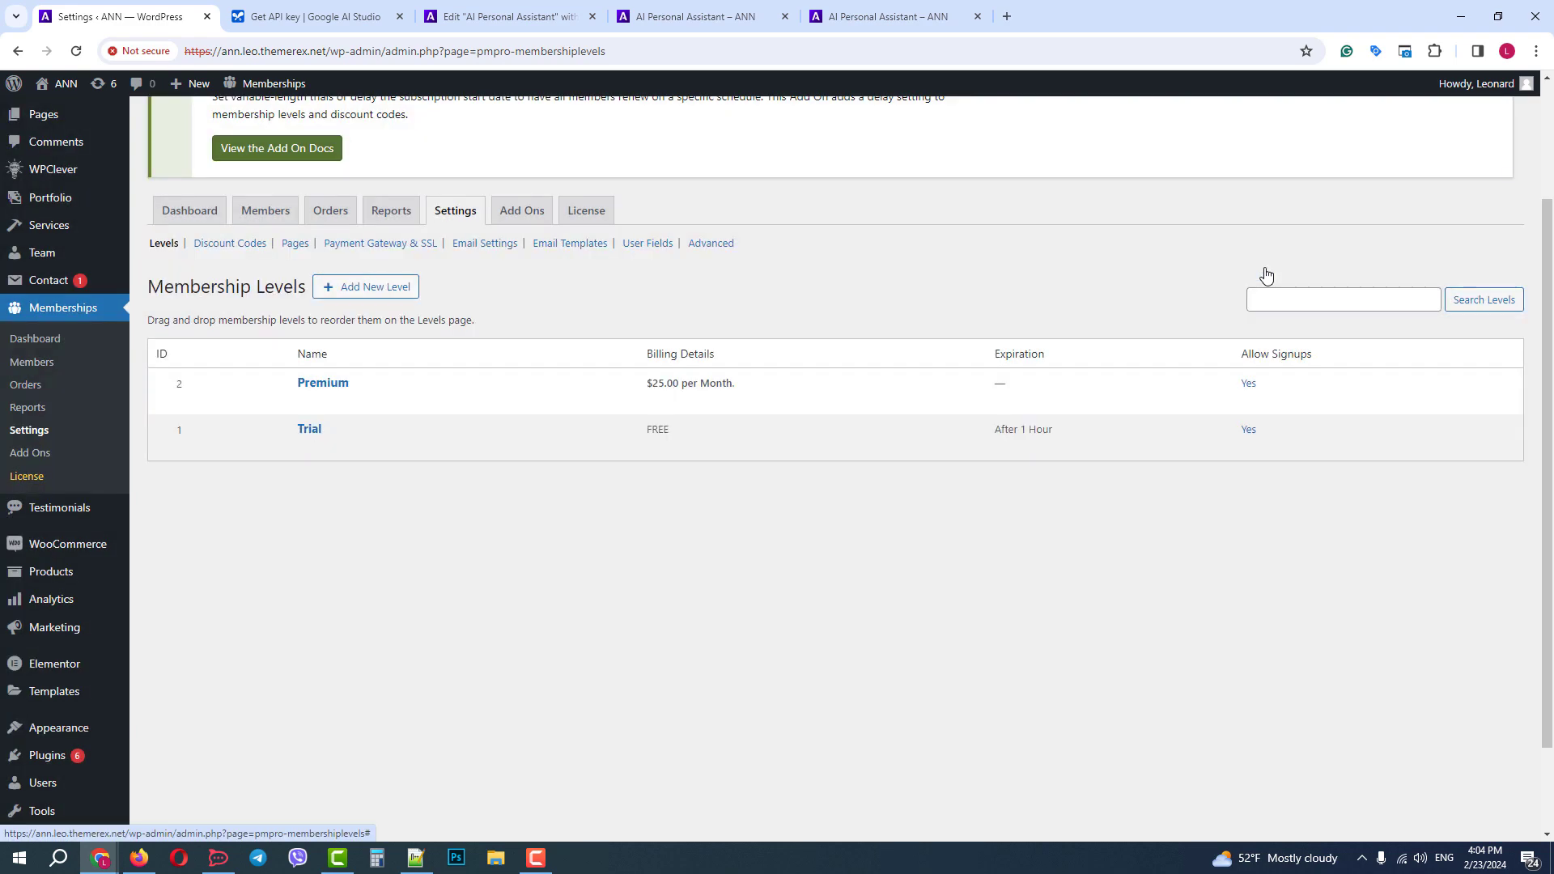
- Look over the Payment Gateway & SSL settings and return to the AI Personal Assistant page
{"action": "left_click", "coordinate": [379, 243]}
{"action": "scroll", "coordinate": [521, 392], "scroll_direction": "down", "scroll_amount": 2}
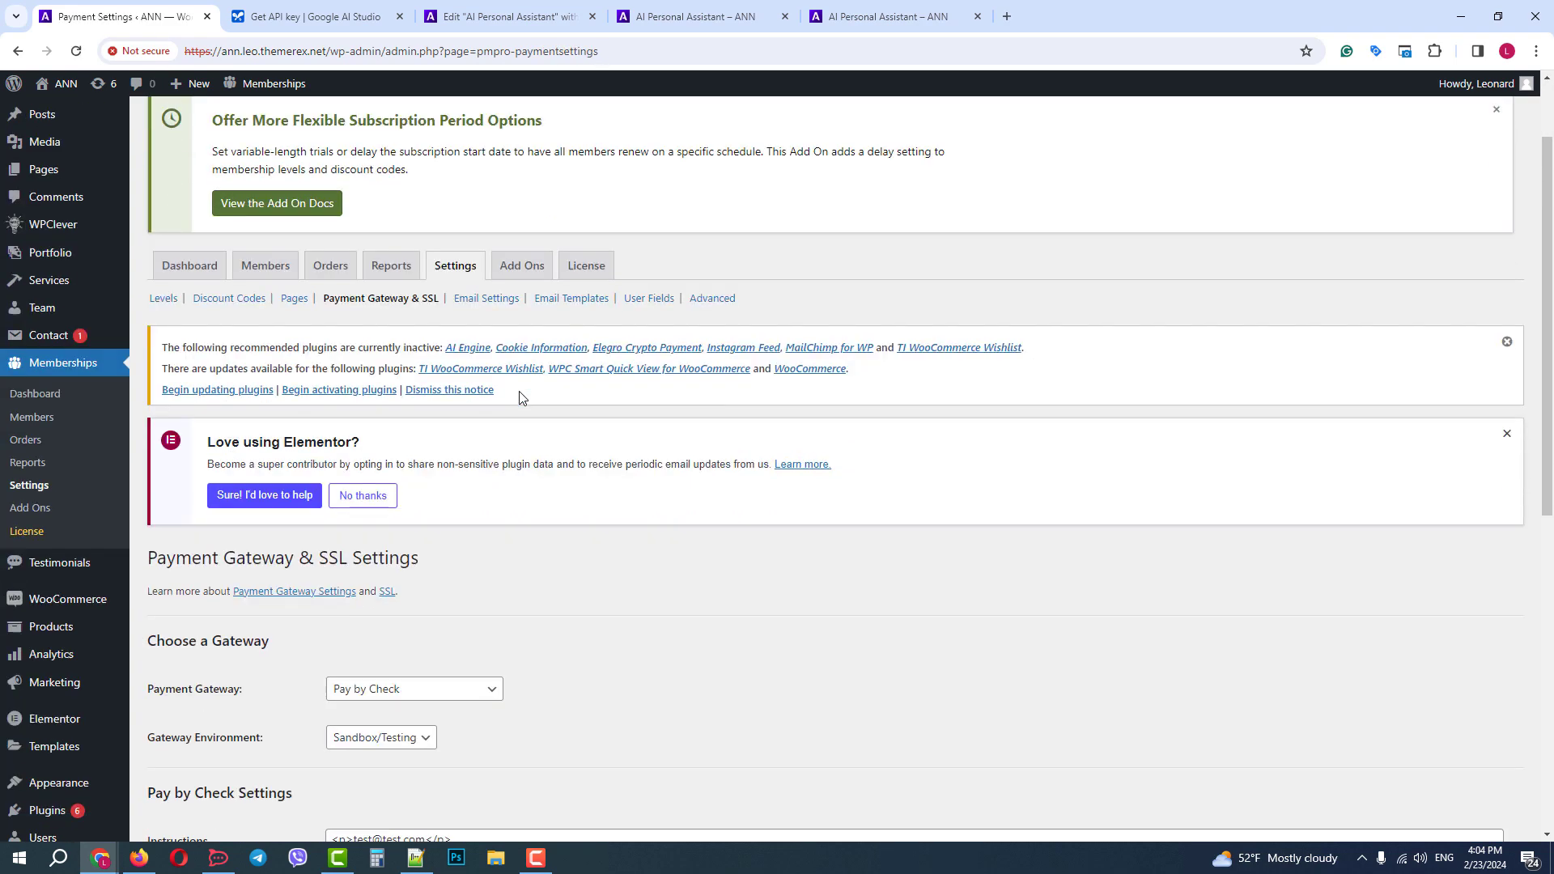
{"action": "scroll", "coordinate": [530, 395], "scroll_direction": "down", "scroll_amount": 1}
{"action": "scroll", "coordinate": [532, 396], "scroll_direction": "down", "scroll_amount": 3}
{"action": "scroll", "coordinate": [767, 388], "scroll_direction": "down", "scroll_amount": 2}
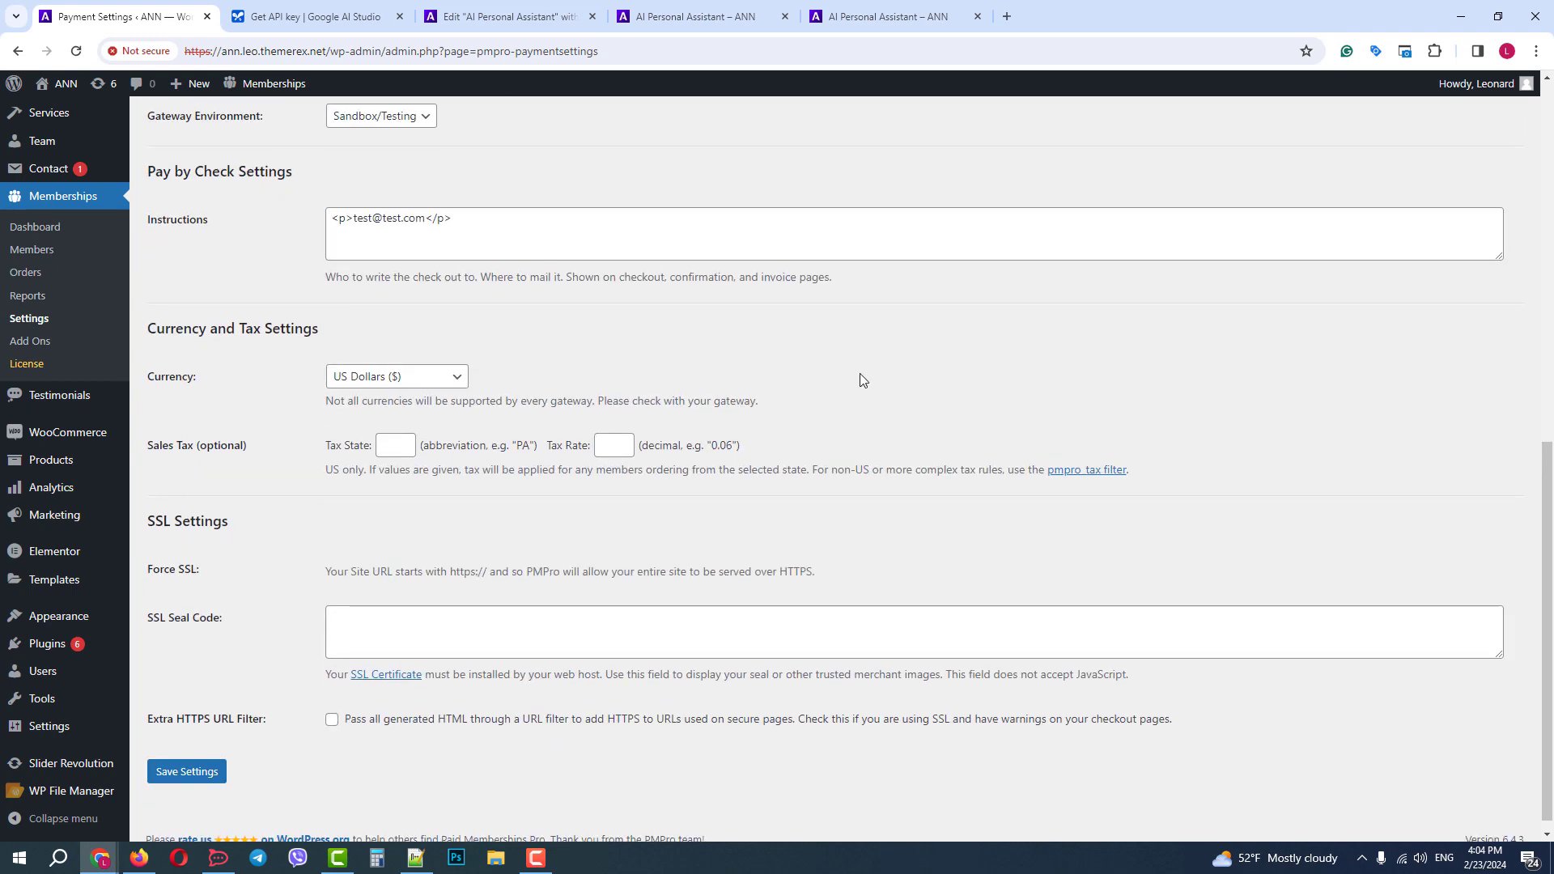
{"action": "scroll", "coordinate": [859, 384], "scroll_direction": "up", "scroll_amount": 4}
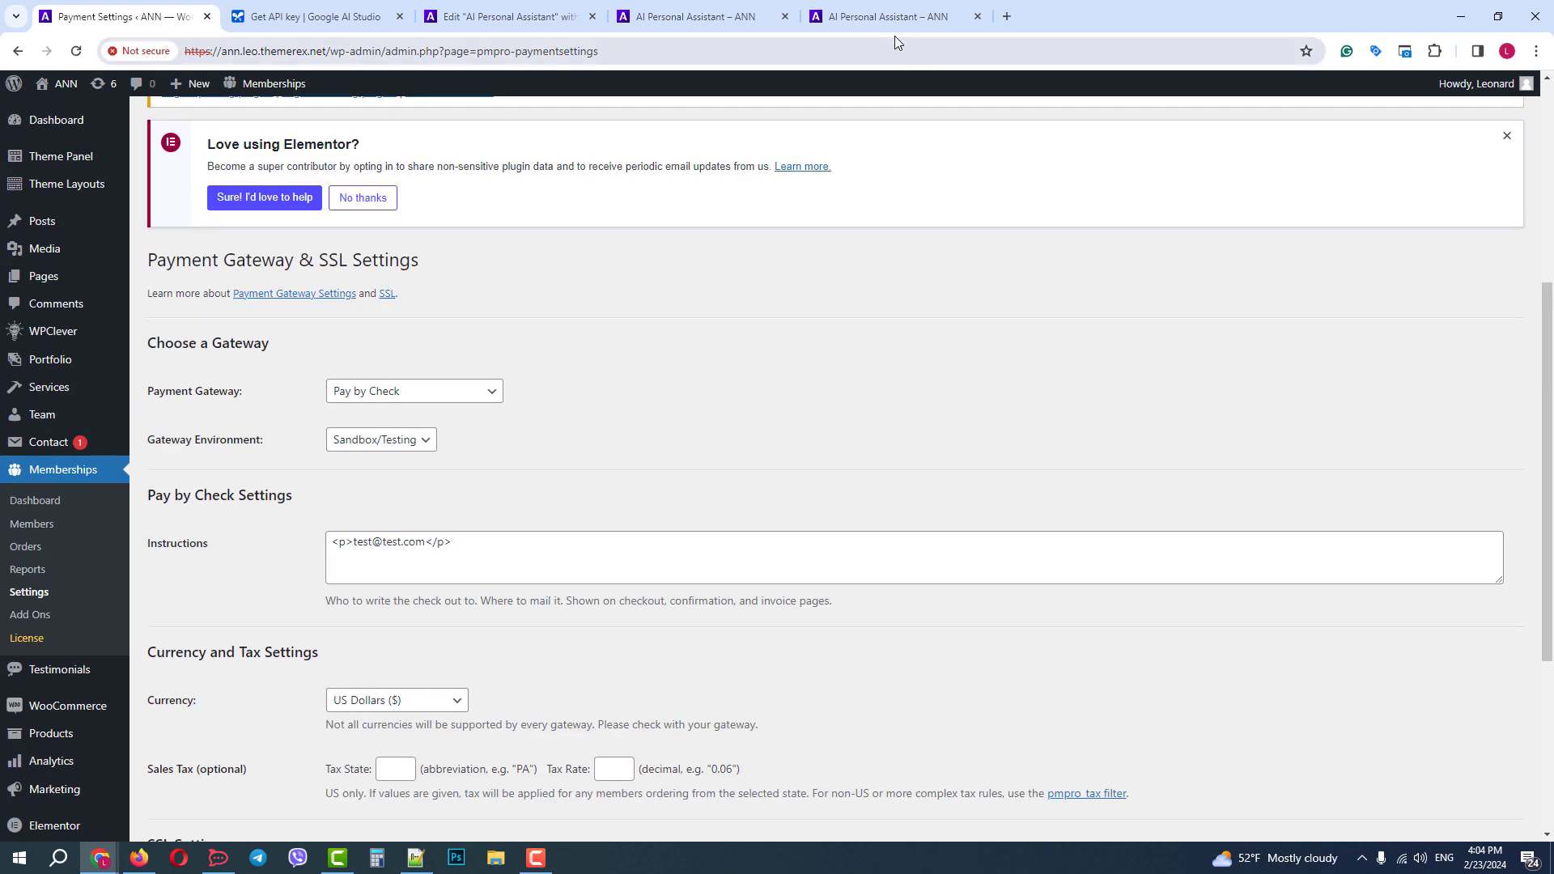
{"action": "left_click", "coordinate": [777, 6]}
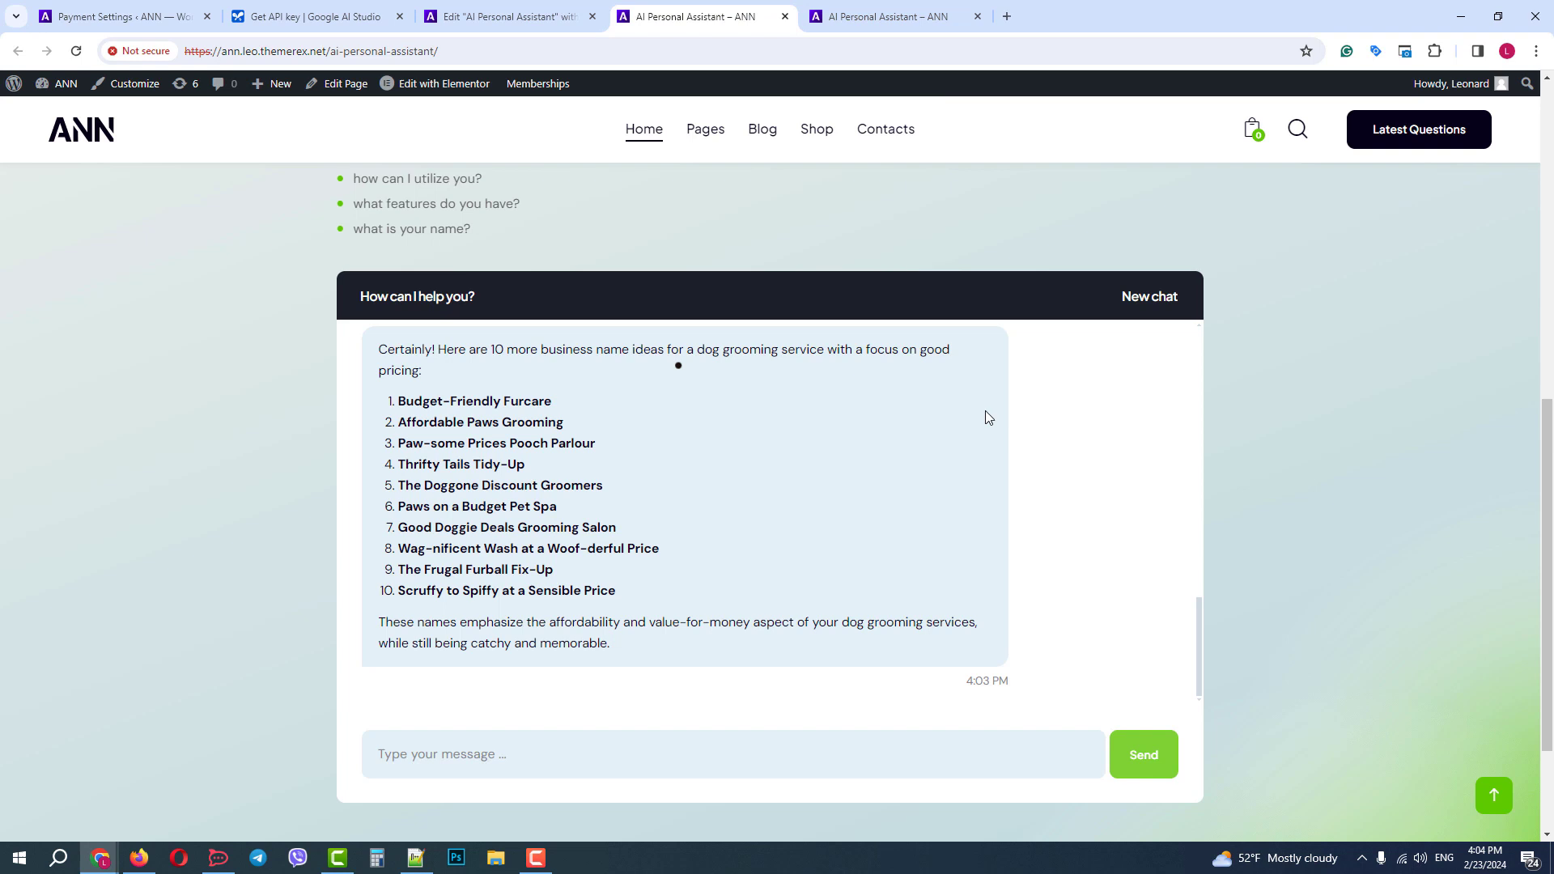